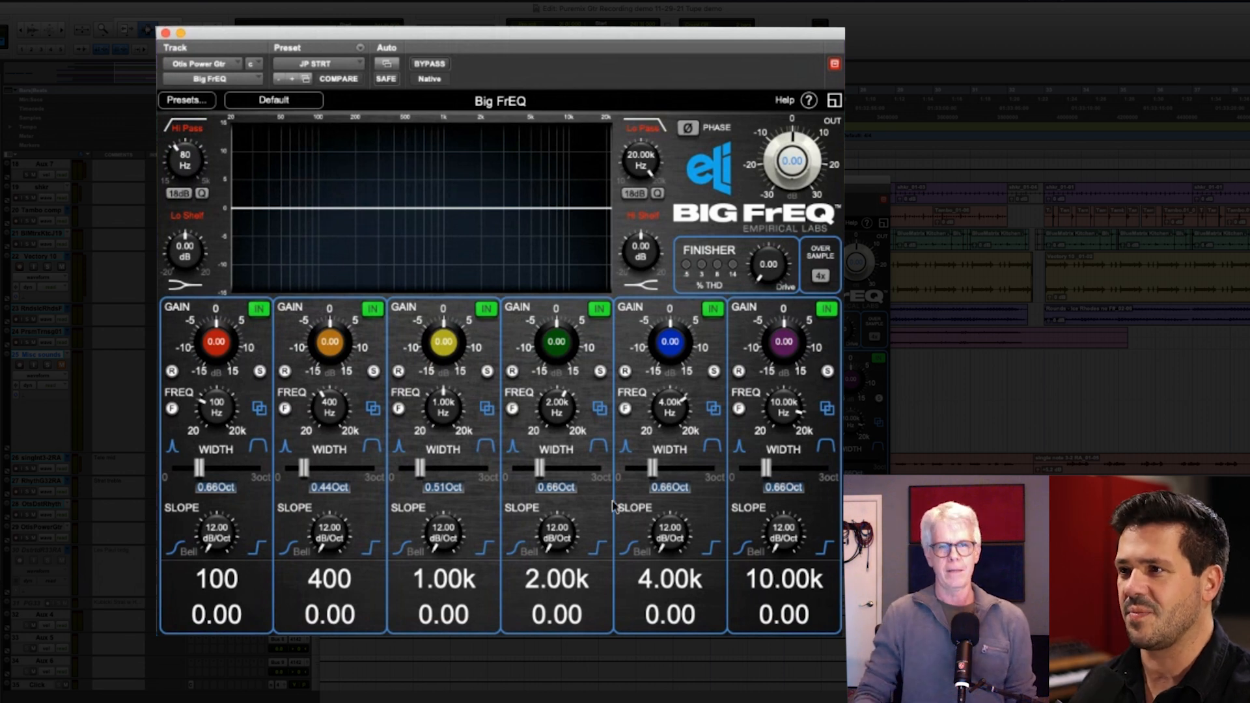
# - Load the factory default preset in the guitar track's Big FrEQ twice for comparison, returning to the JP STRT preset each time
pyautogui.click(334, 68)
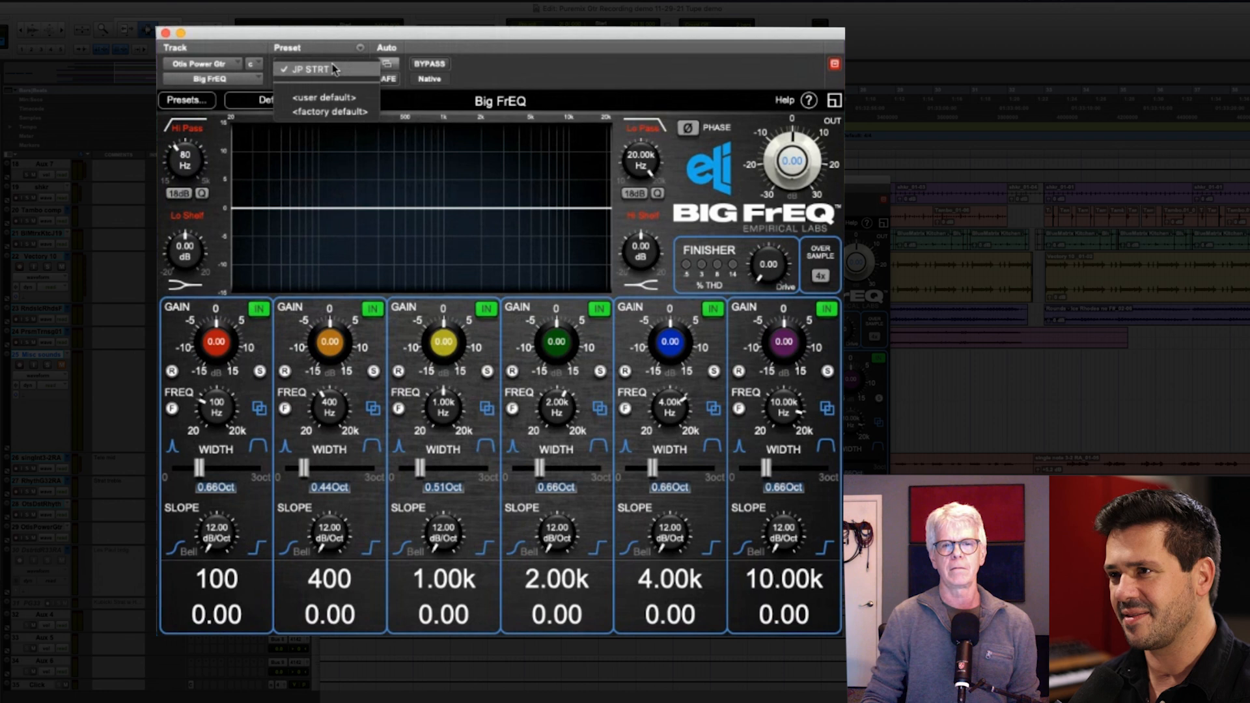
pyautogui.click(341, 111)
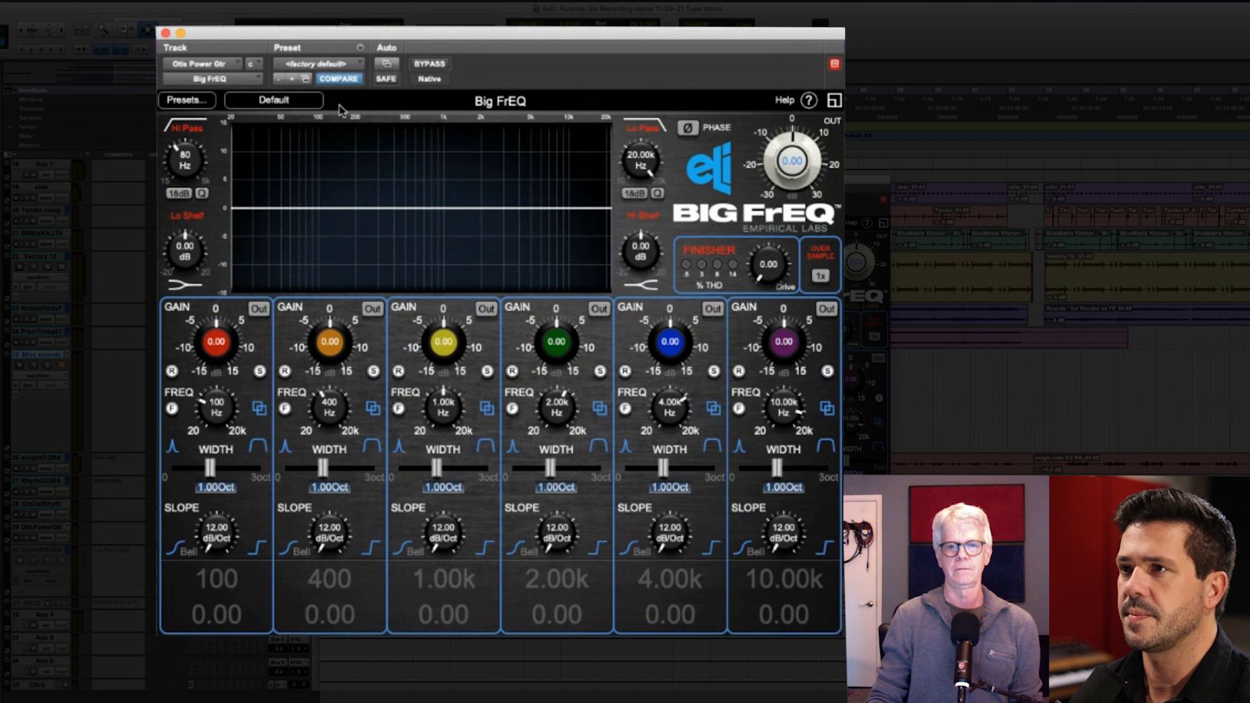
pyautogui.click(323, 66)
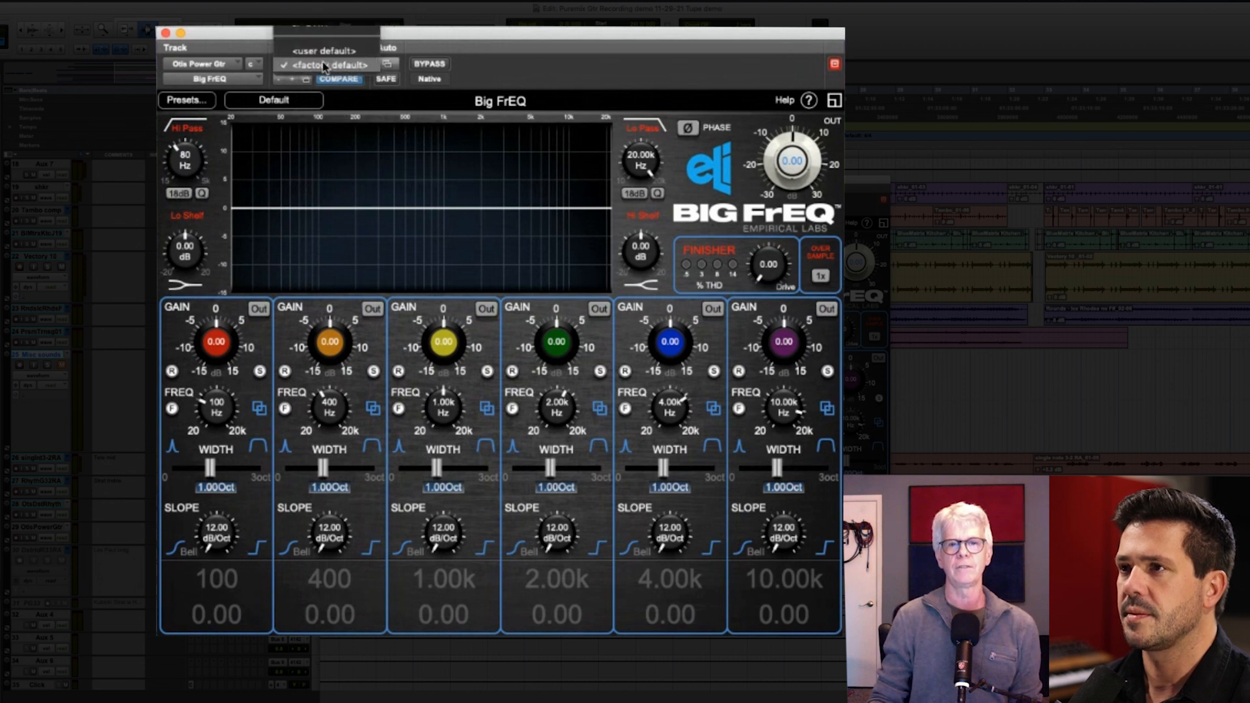
pyautogui.click(304, 28)
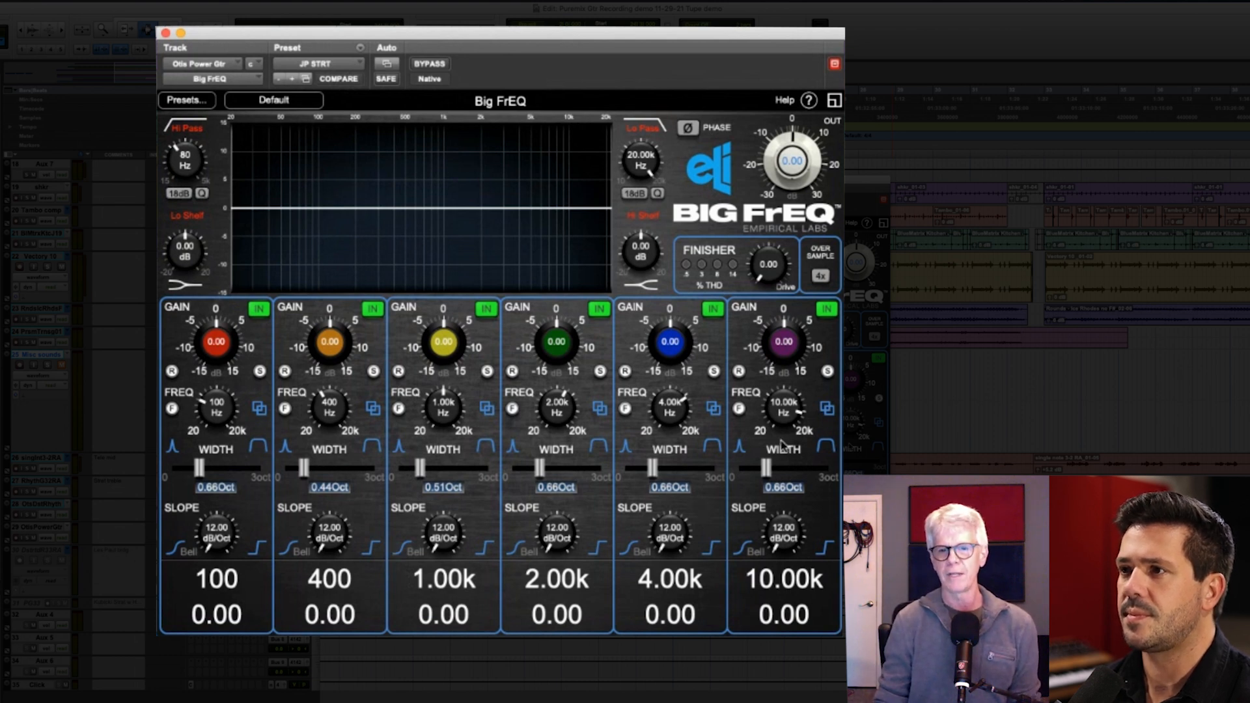
pyautogui.click(328, 69)
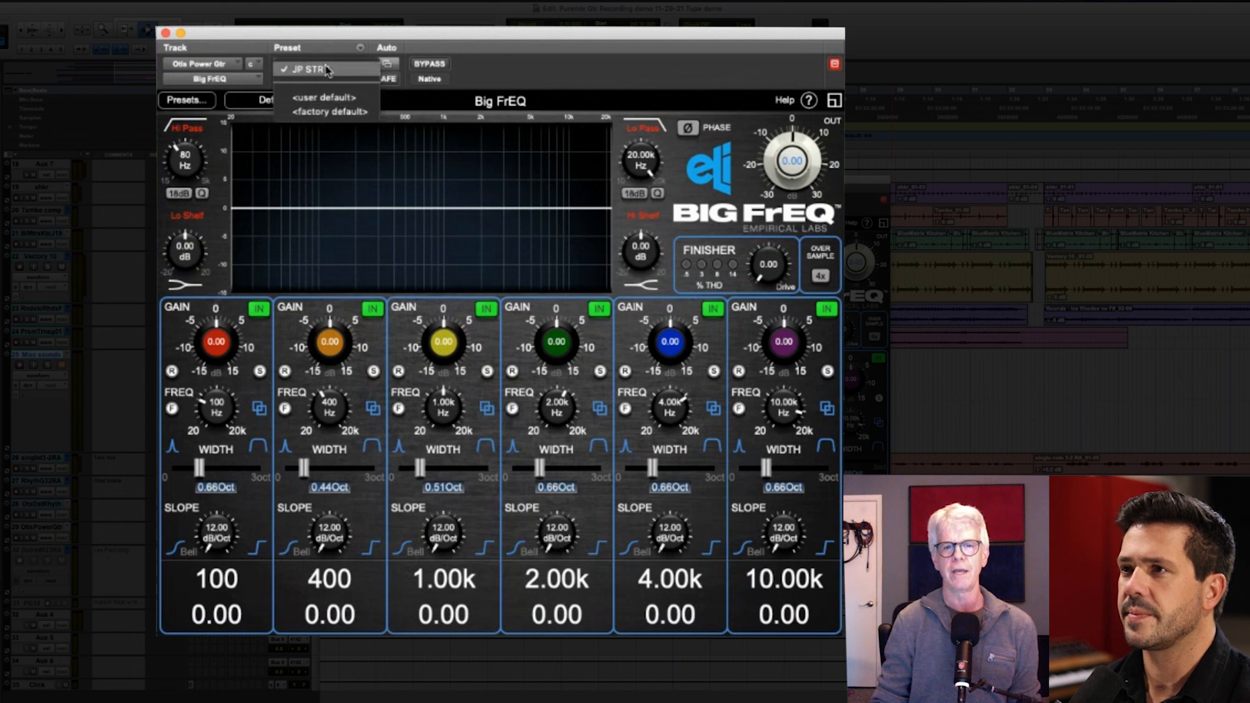
pyautogui.click(330, 112)
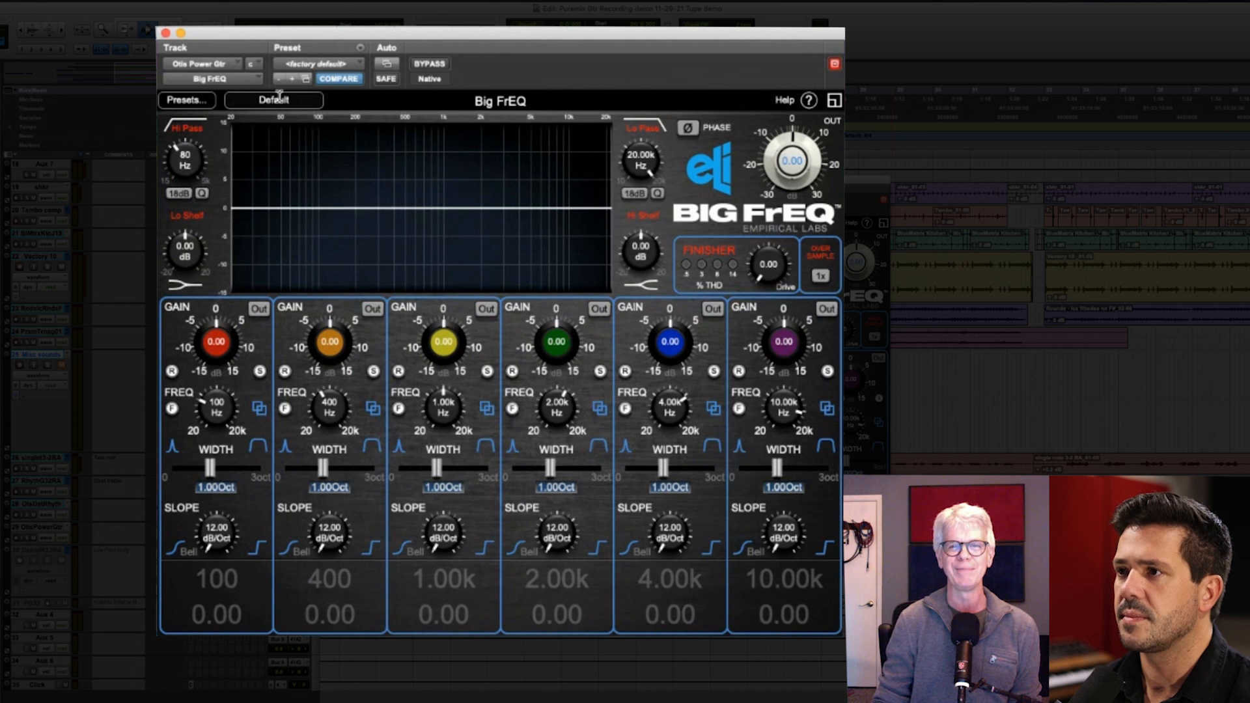
pyautogui.click(309, 65)
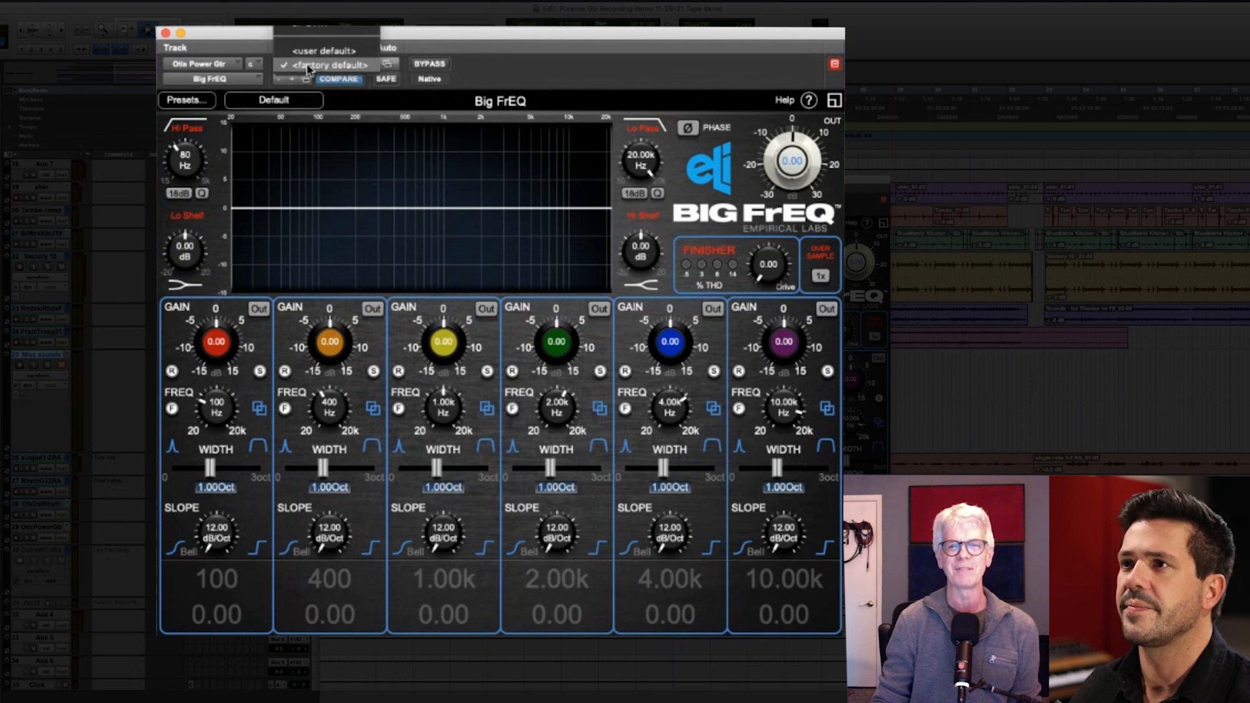
pyautogui.click(308, 28)
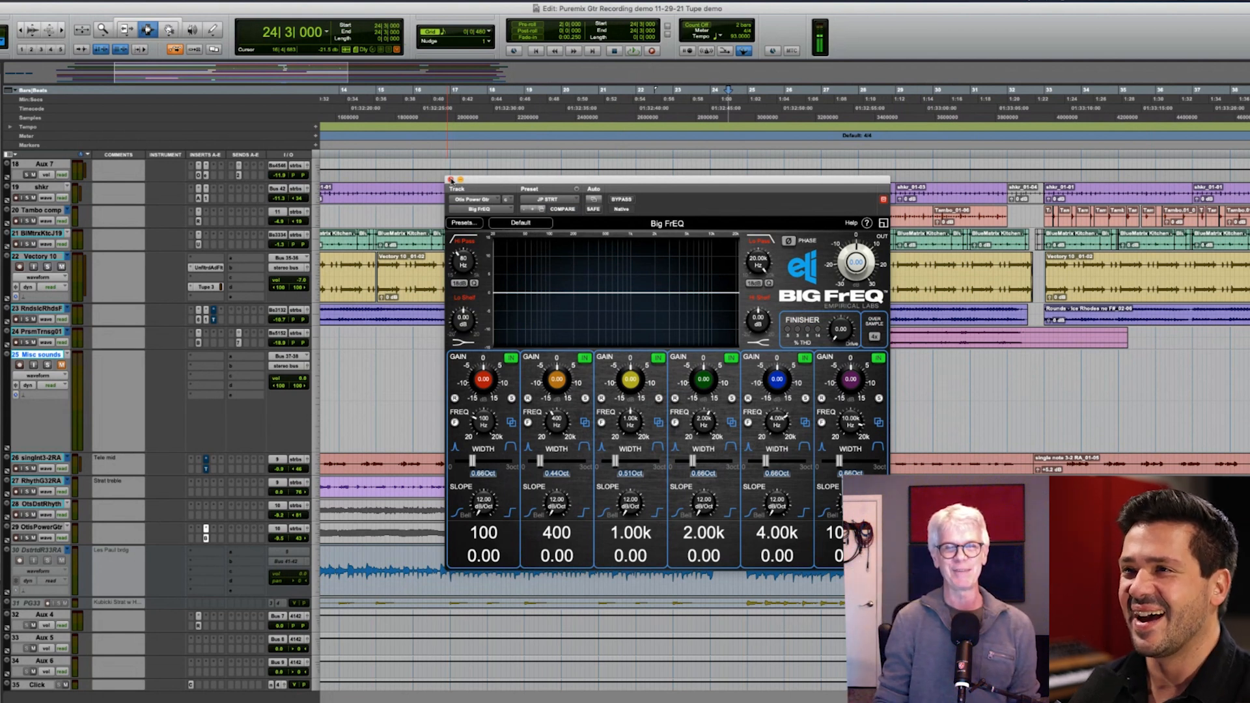
# - Close the Otis Power Gtr track's Big FrEQ window and play back the song from bar 24
pyautogui.click(450, 180)
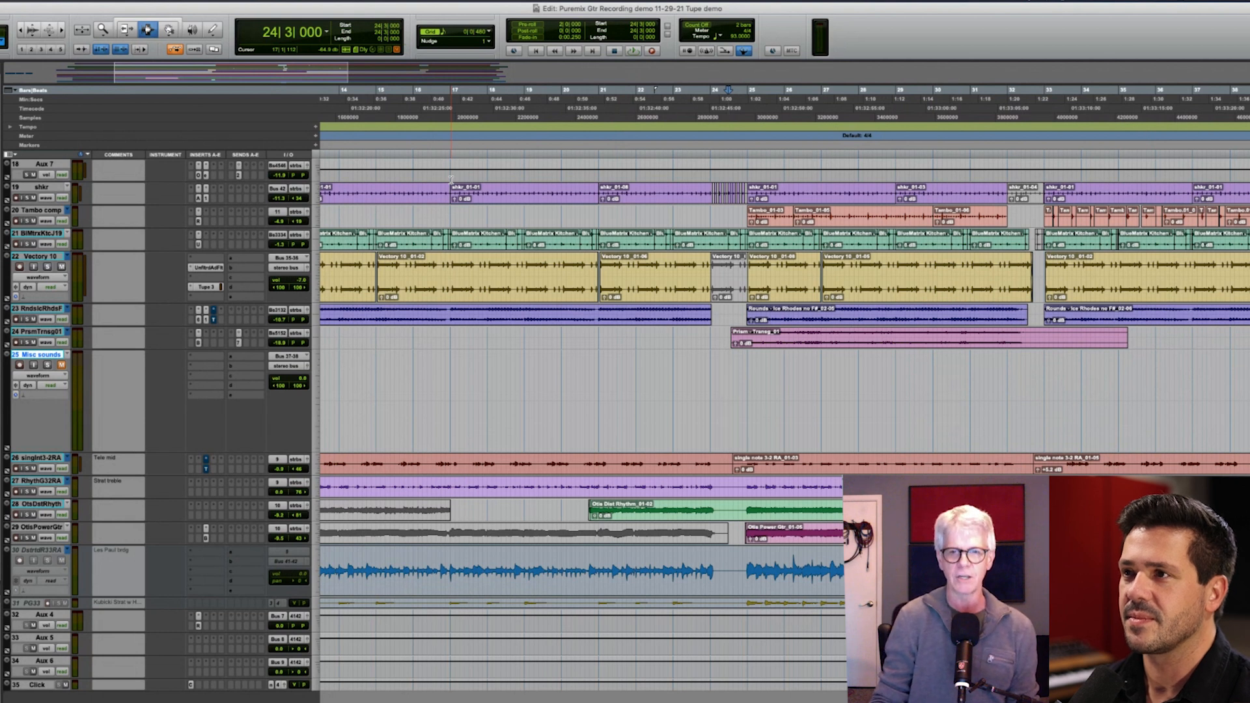
pyautogui.press('space')
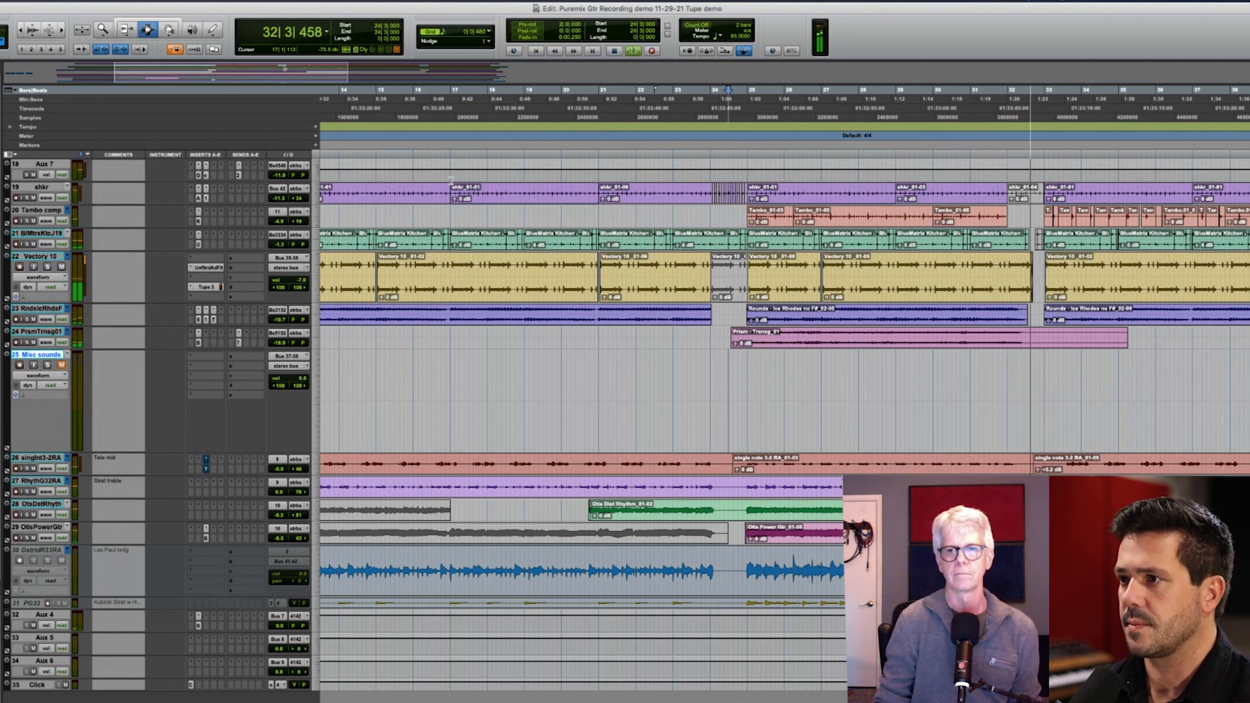
pyautogui.press('space')
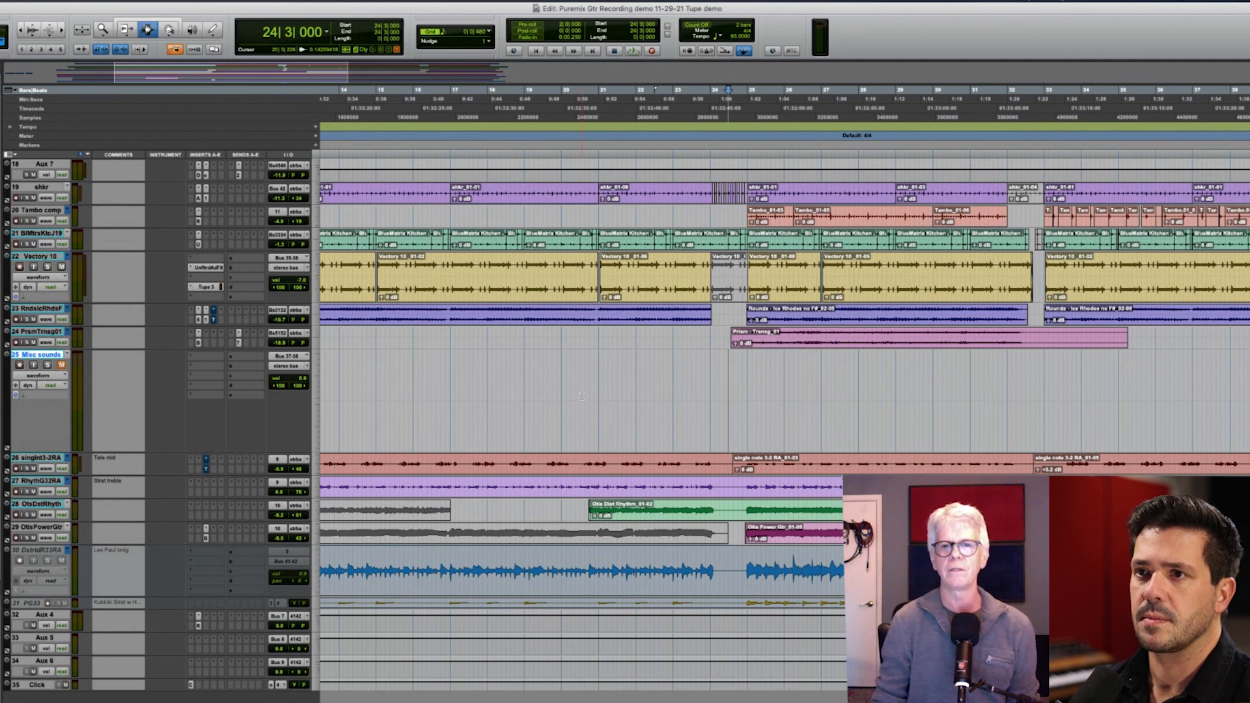
# - Insert the Big FrEQ equalizer on the Kick track
pyautogui.scroll(3, 581, 395)
pyautogui.scroll(8, 581, 395)
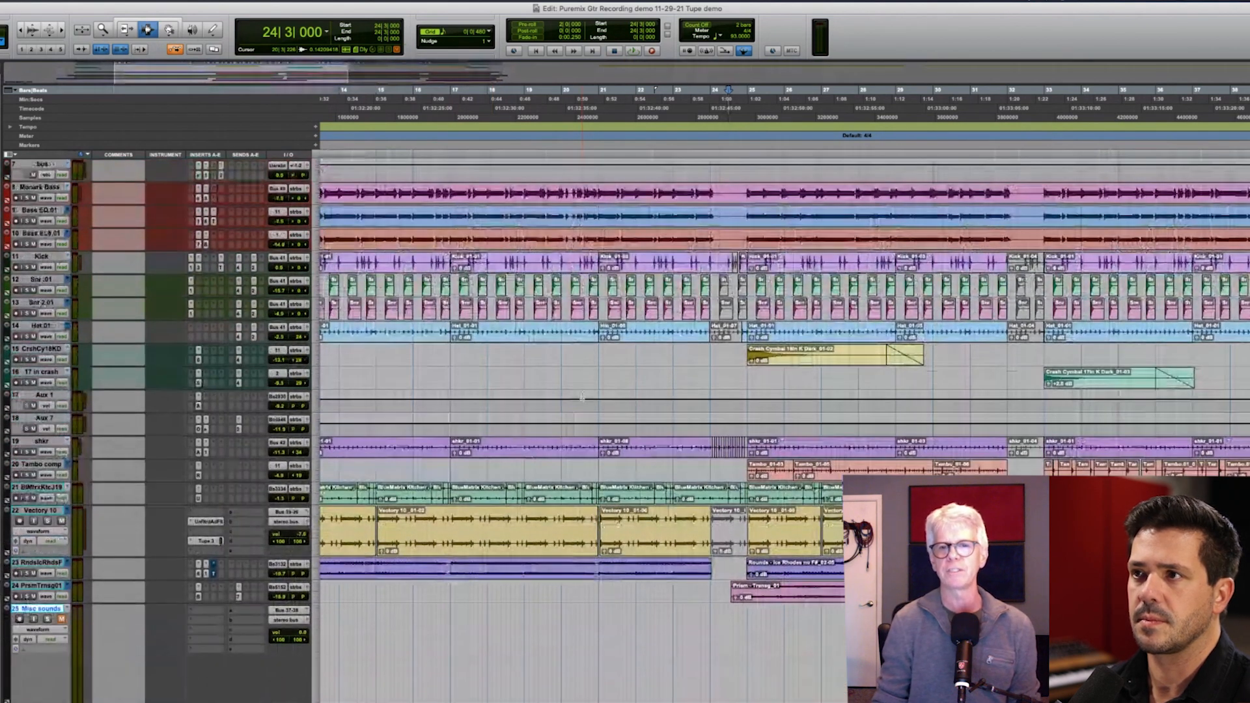
pyautogui.click(221, 258)
pyautogui.moveTo(260, 258)
pyautogui.click(335, 37)
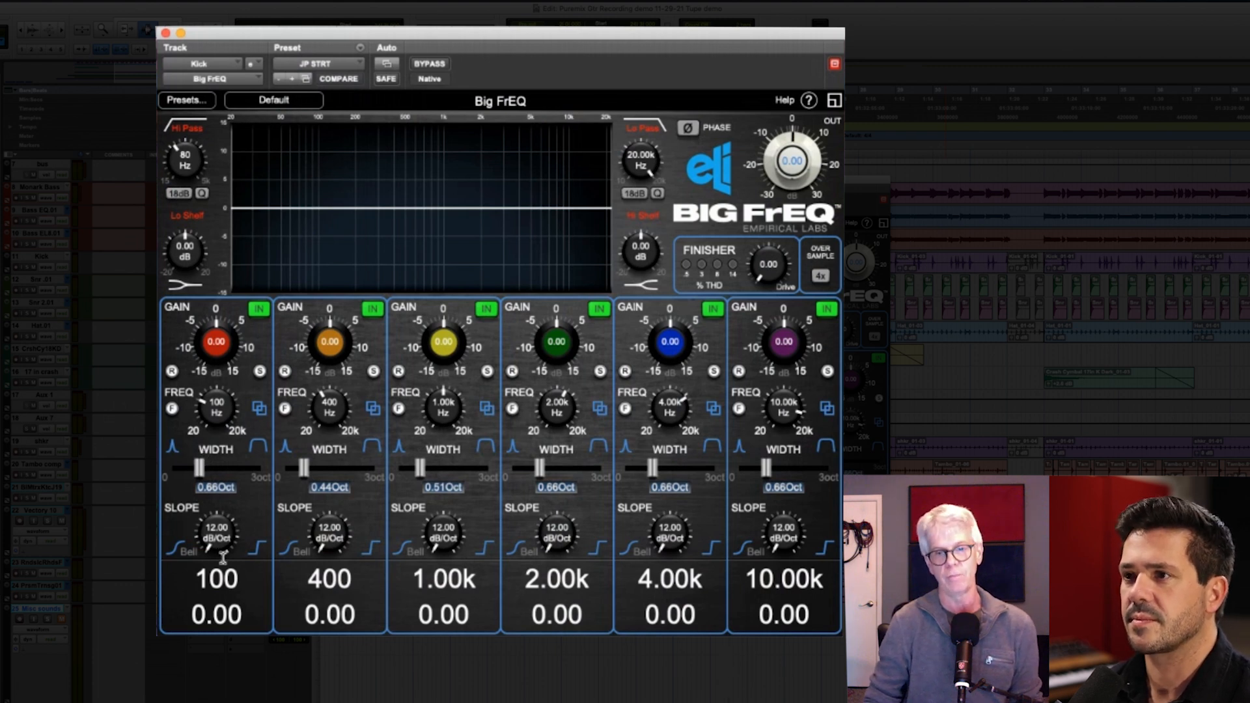
# - Open the 100 Hz band's frequency and gain readouts for numeric entry
pyautogui.click(224, 578)
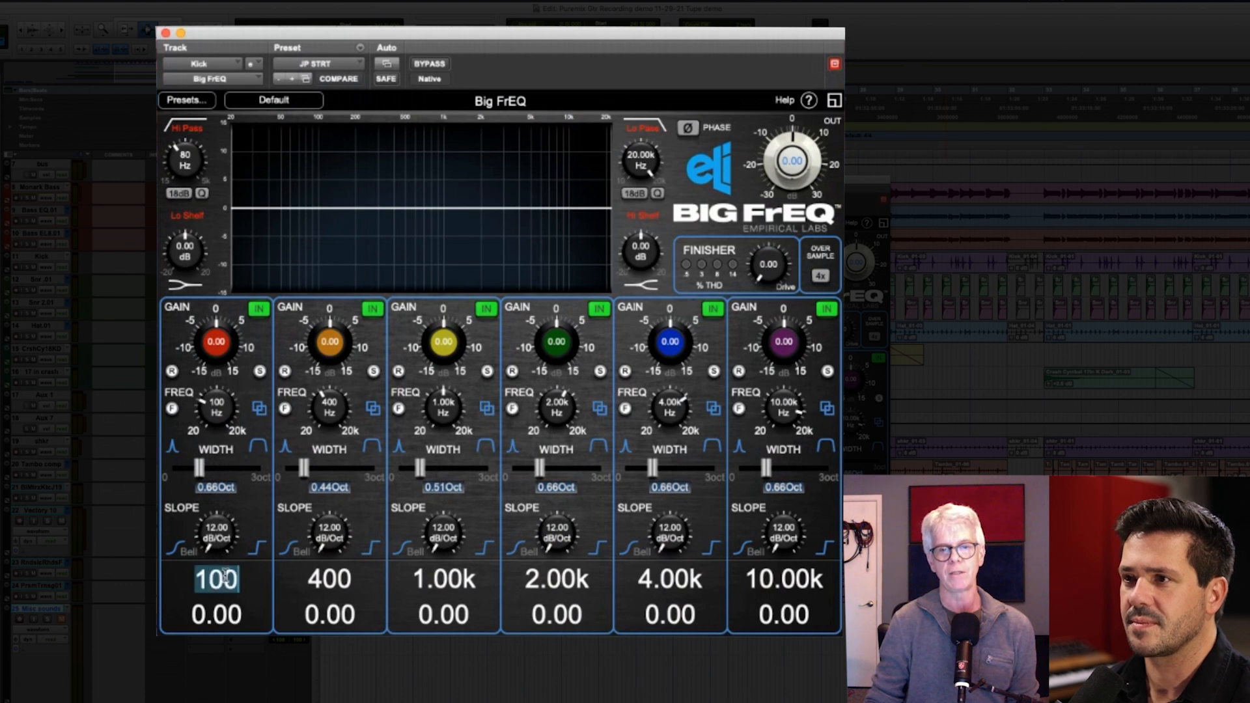
pyautogui.click(226, 616)
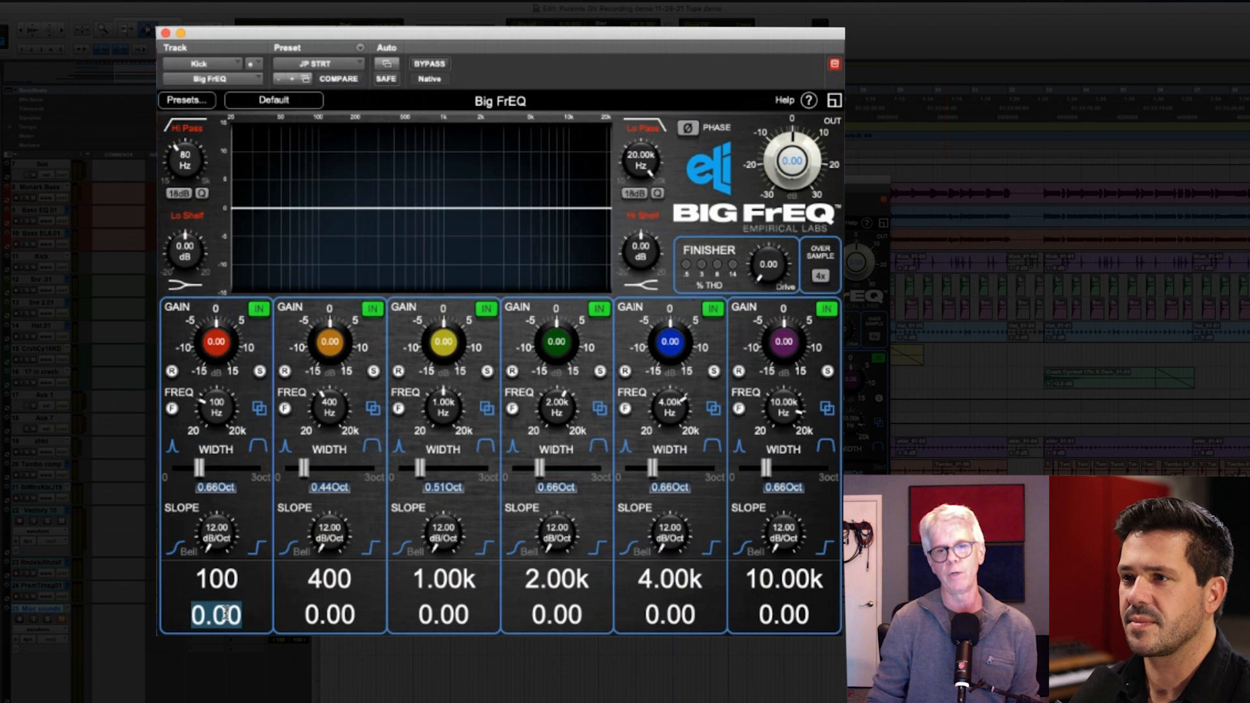
pyautogui.click(246, 572)
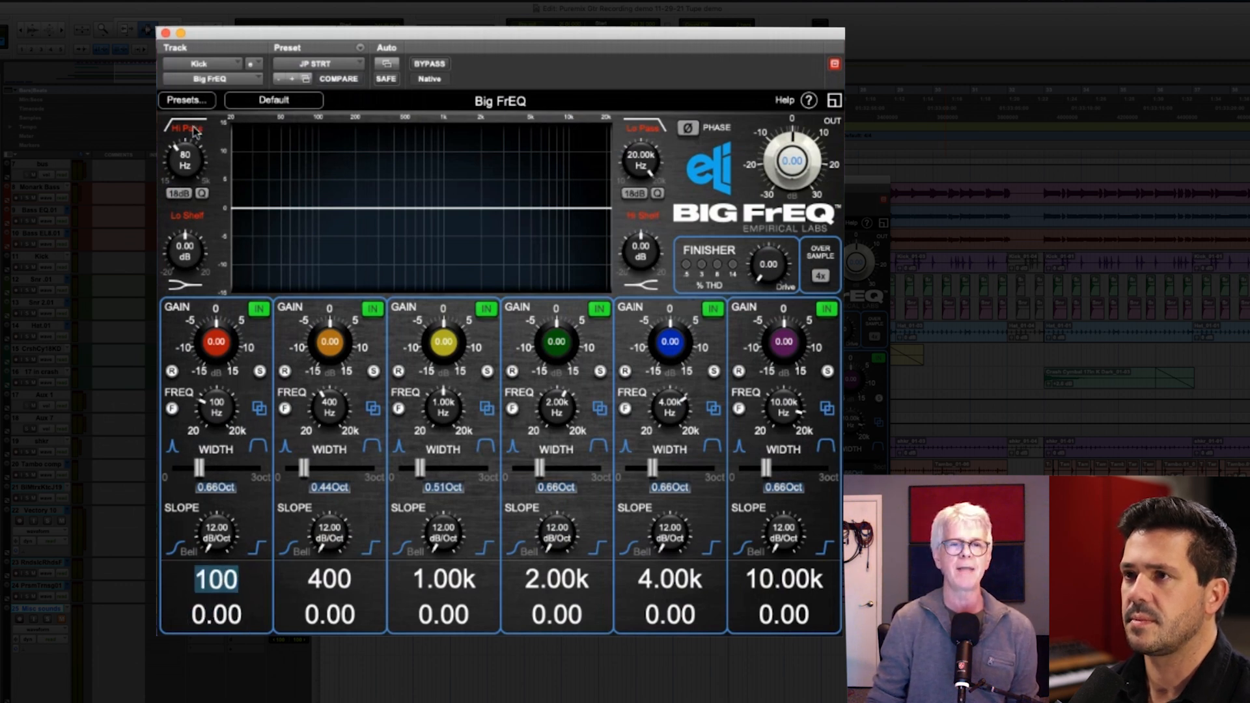
# - Enable the high-pass filter with its Q control and raise the Q to 2.00
pyautogui.click(180, 194)
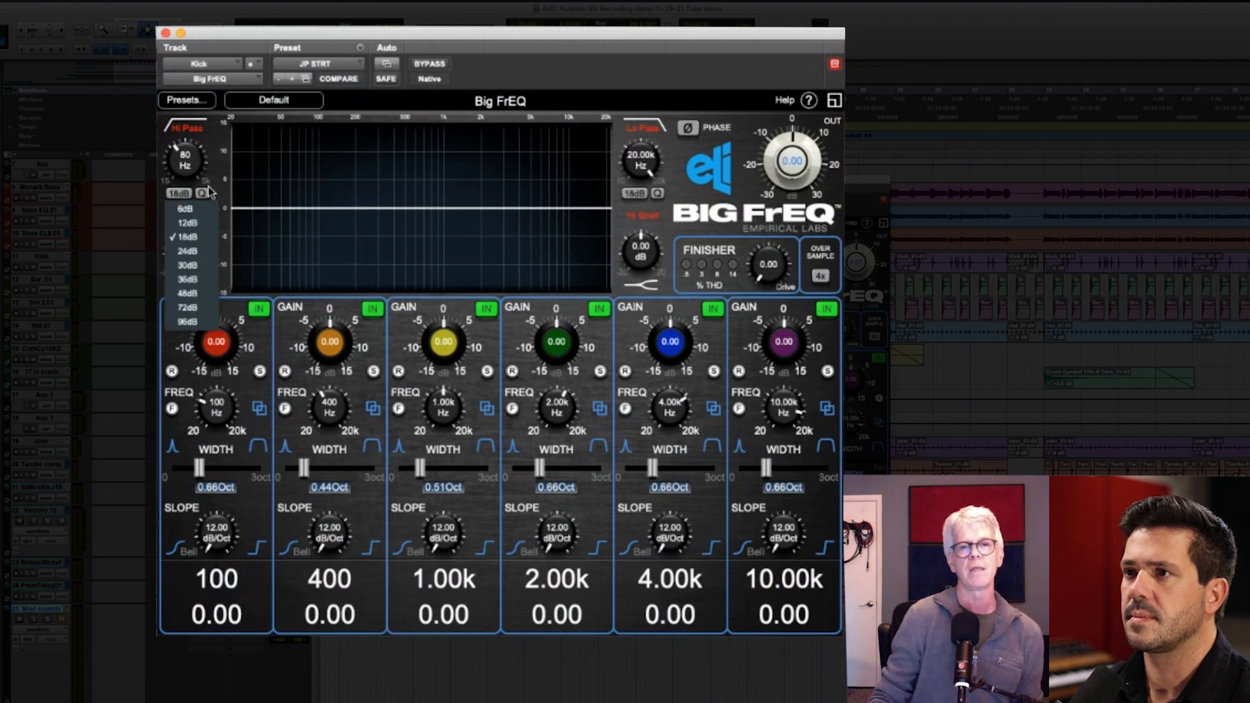
pyautogui.click(203, 194)
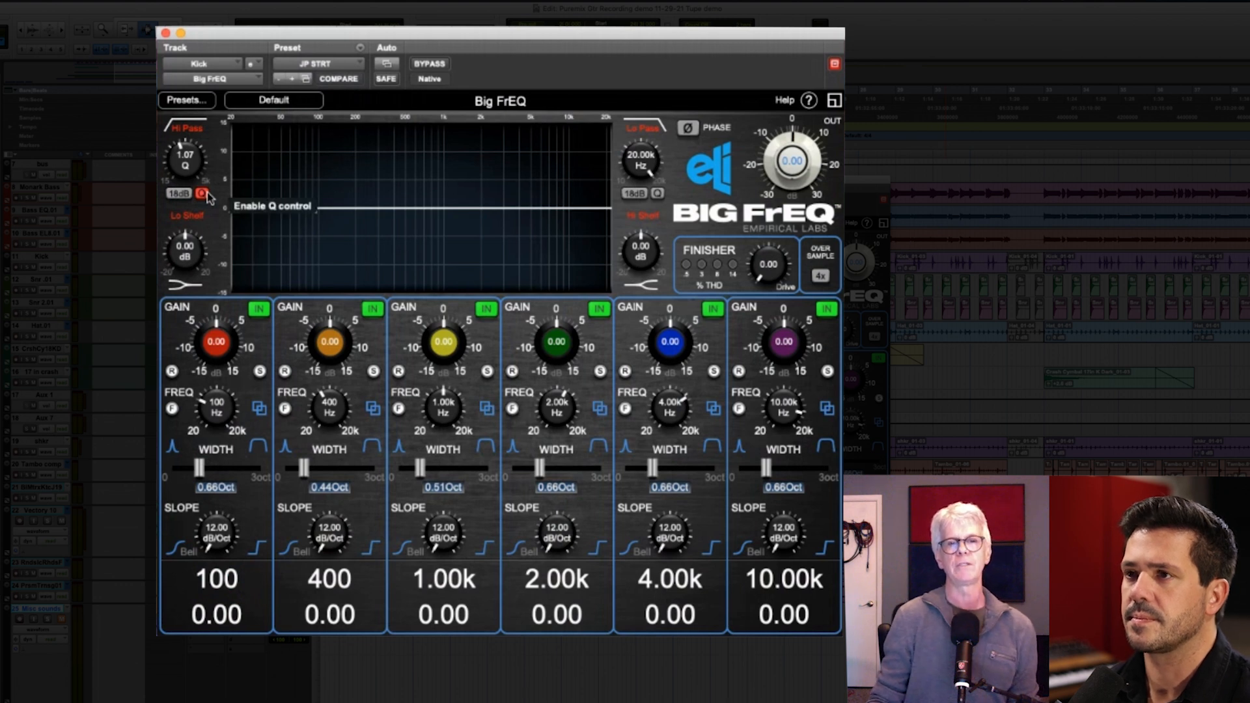
pyautogui.click(185, 128)
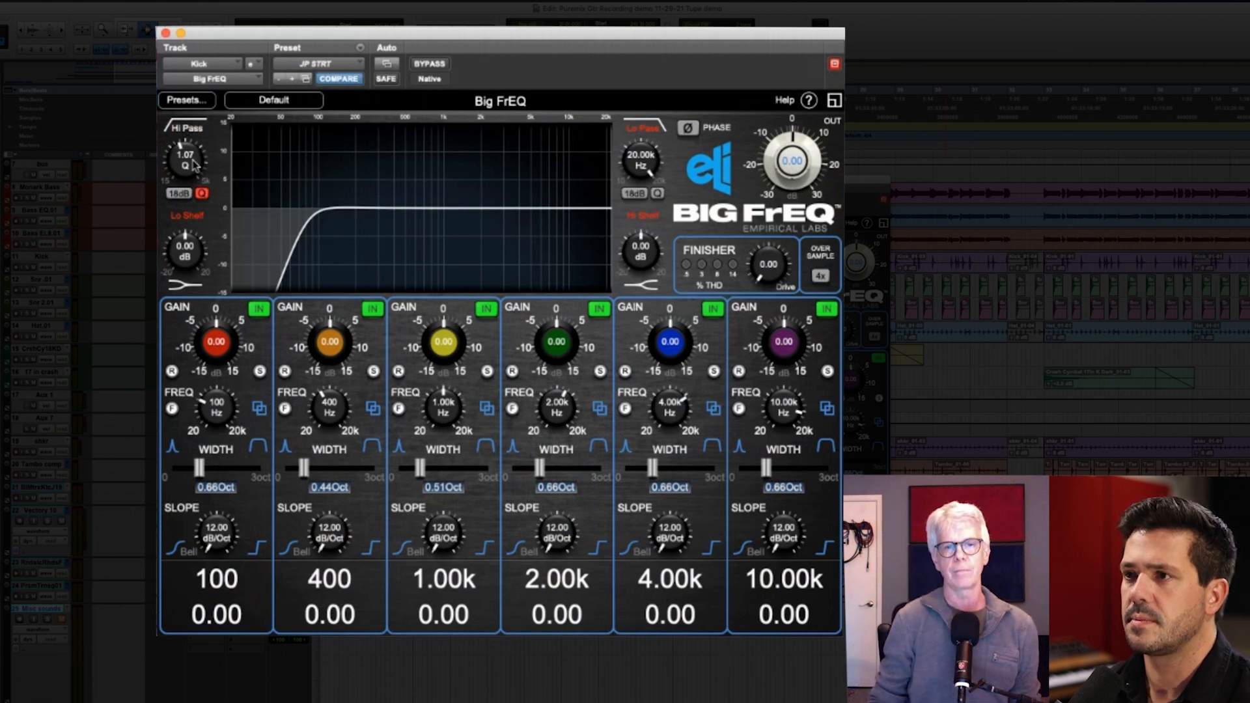
pyautogui.moveTo(193, 164); pyautogui.dragTo(200, 157)
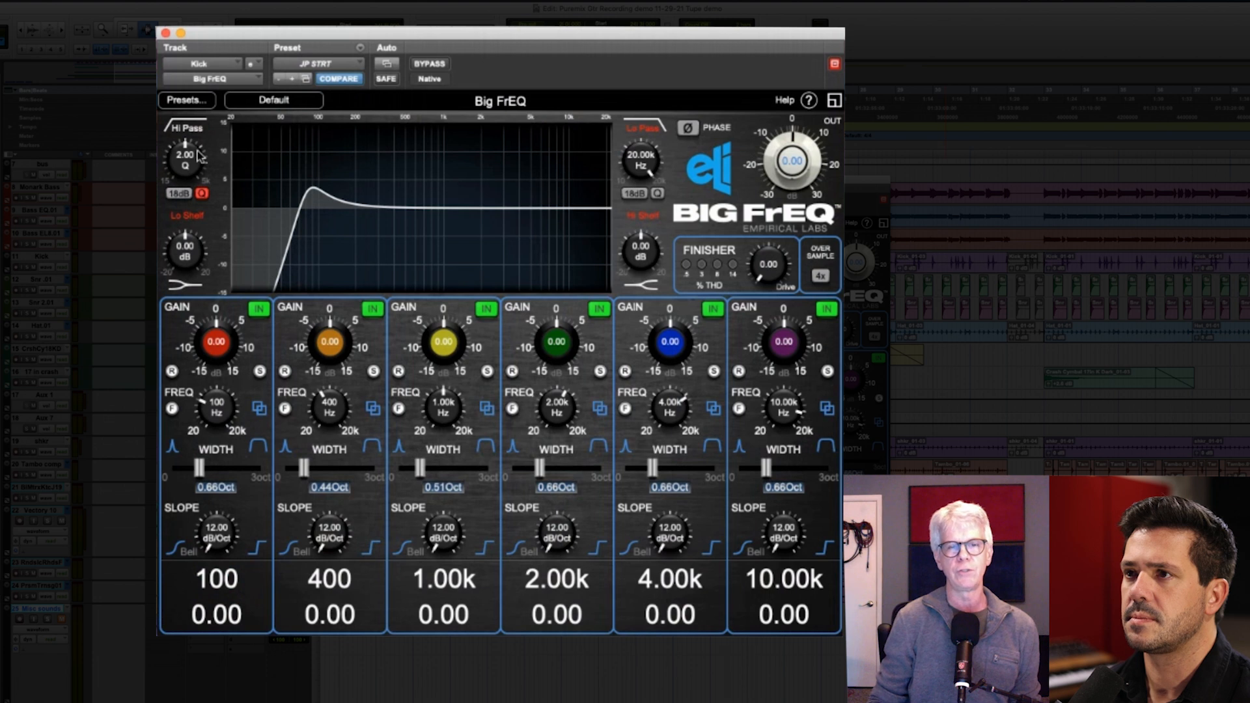
# - Set the high-pass filter's slope to 48 dB and its Q to 1.93, and switch the filter off
pyautogui.click(178, 194)
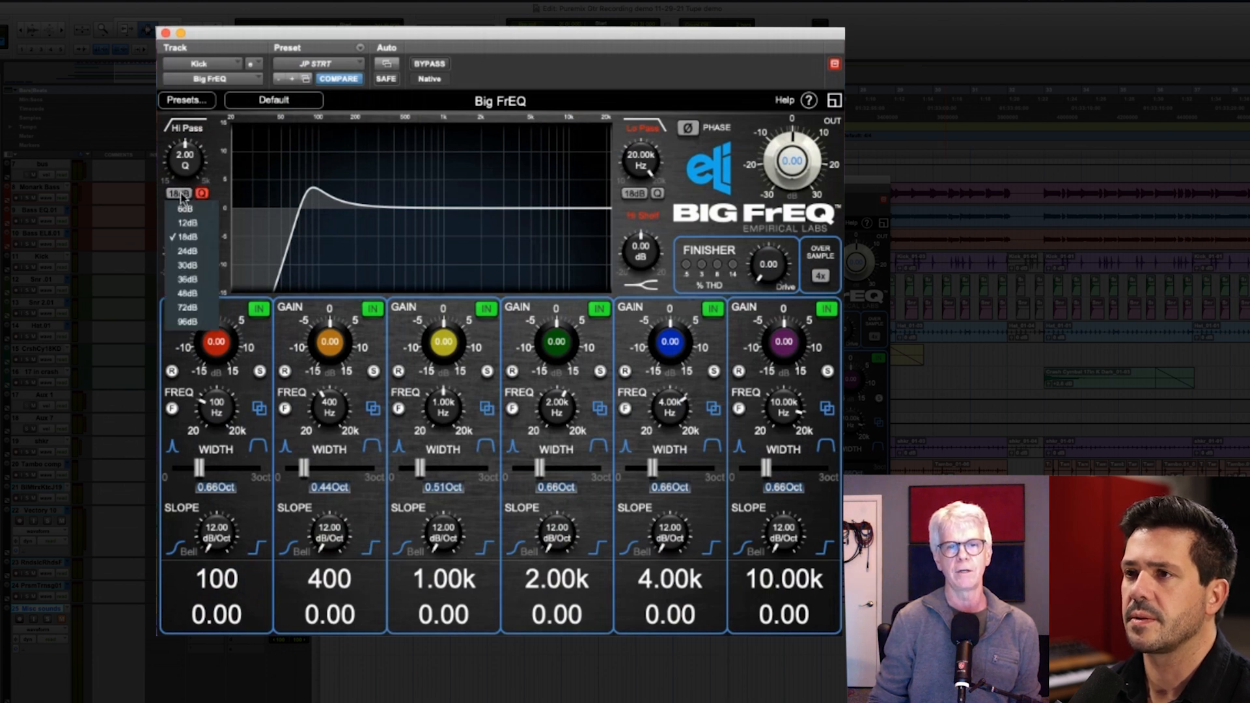
pyautogui.click(187, 292)
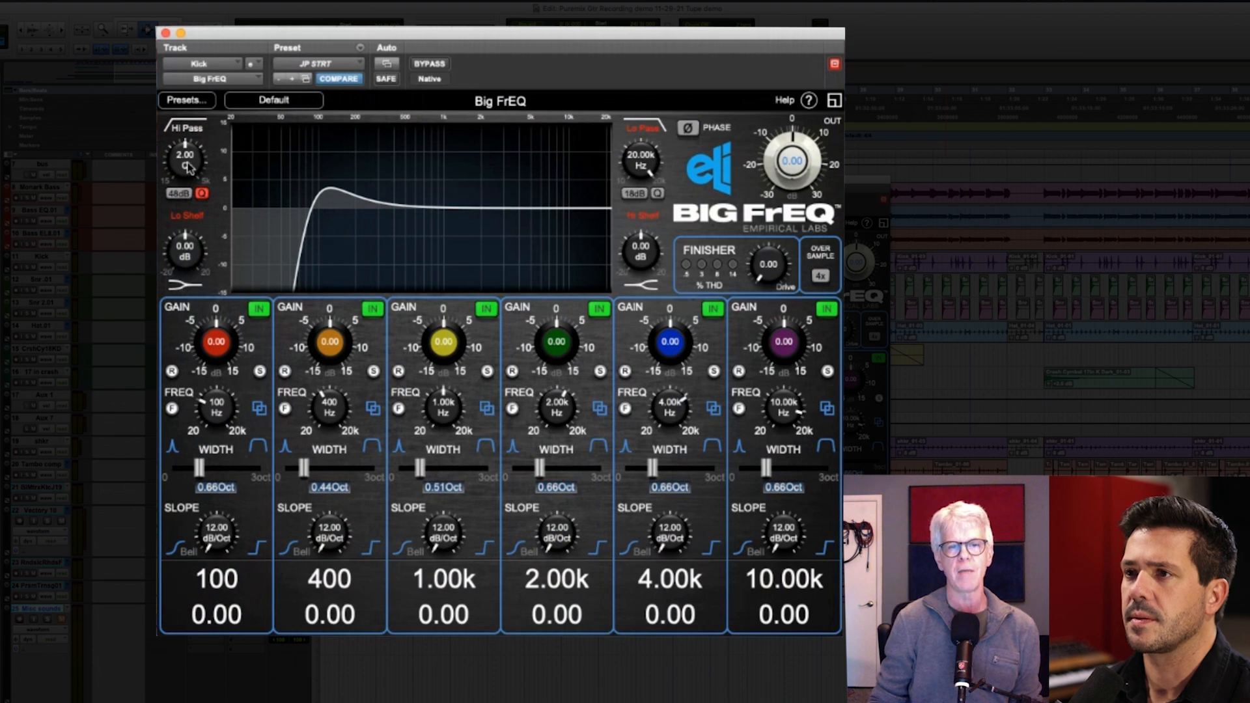
pyautogui.moveTo(186, 165); pyautogui.dragTo(183, 165)
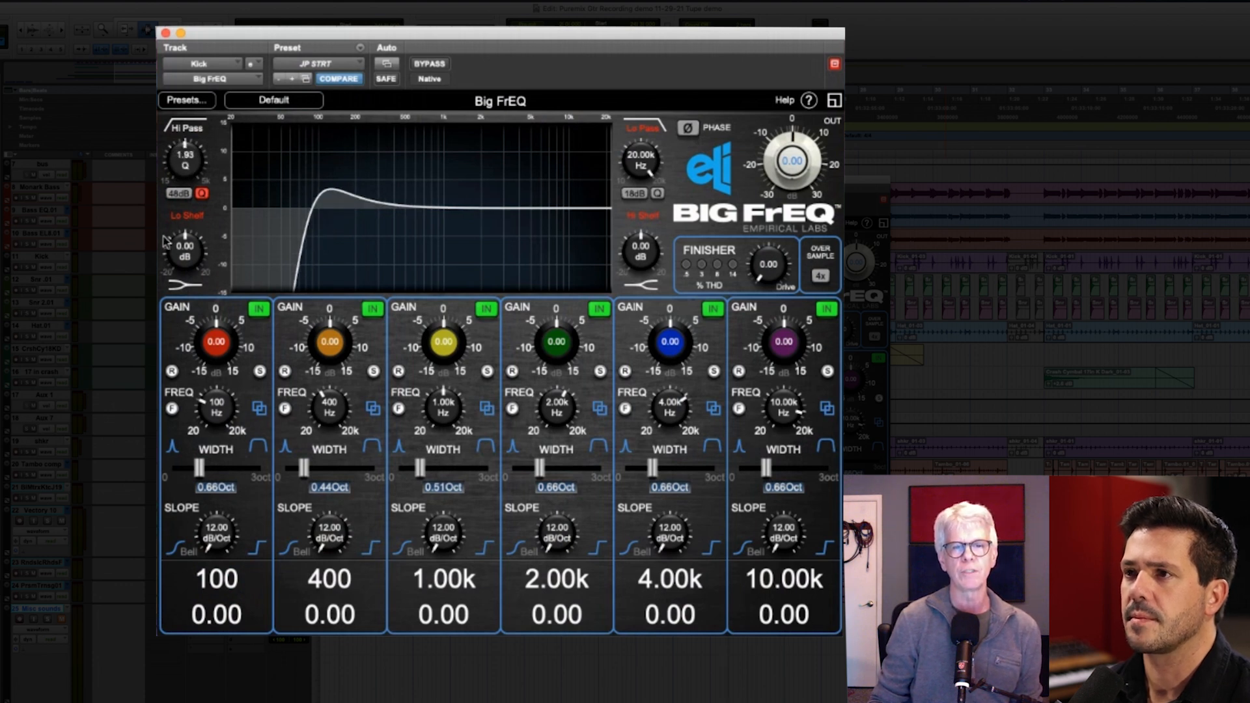
pyautogui.click(189, 126)
# - Audition the low shelf switched on with its gain raised to 4.74 dB, and switch it off
pyautogui.moveTo(187, 246); pyautogui.dragTo(187, 239)
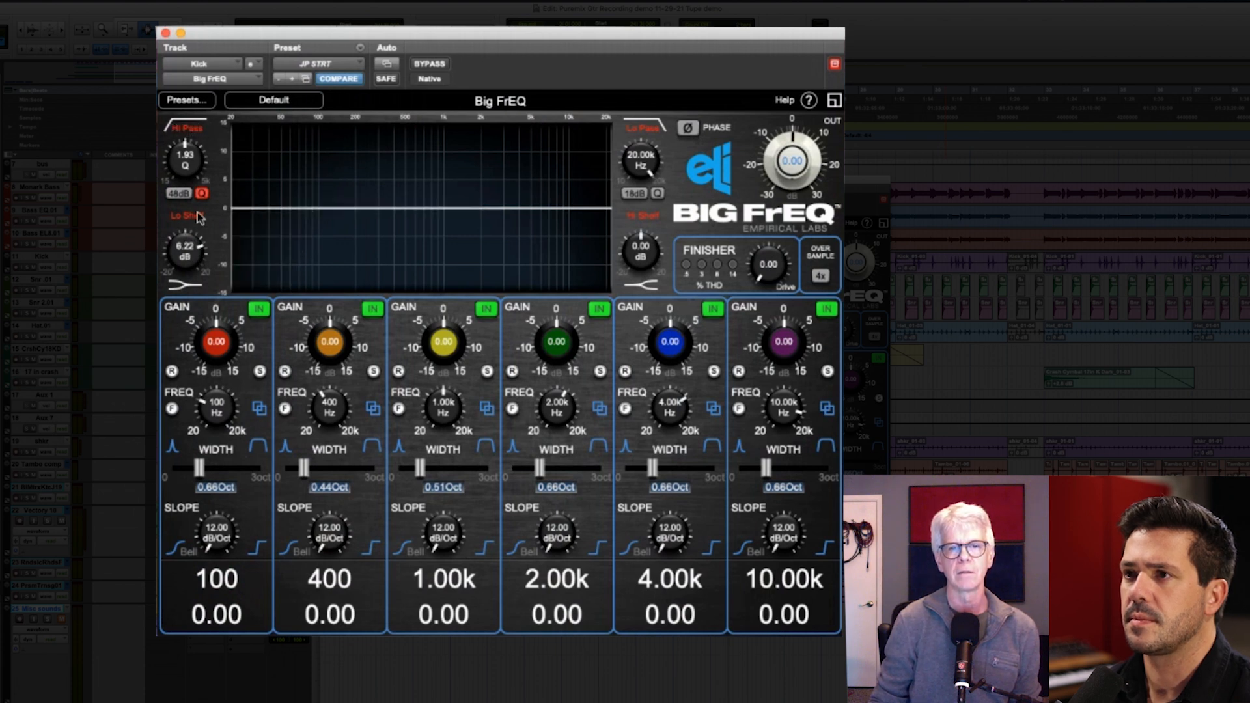
pyautogui.click(193, 218)
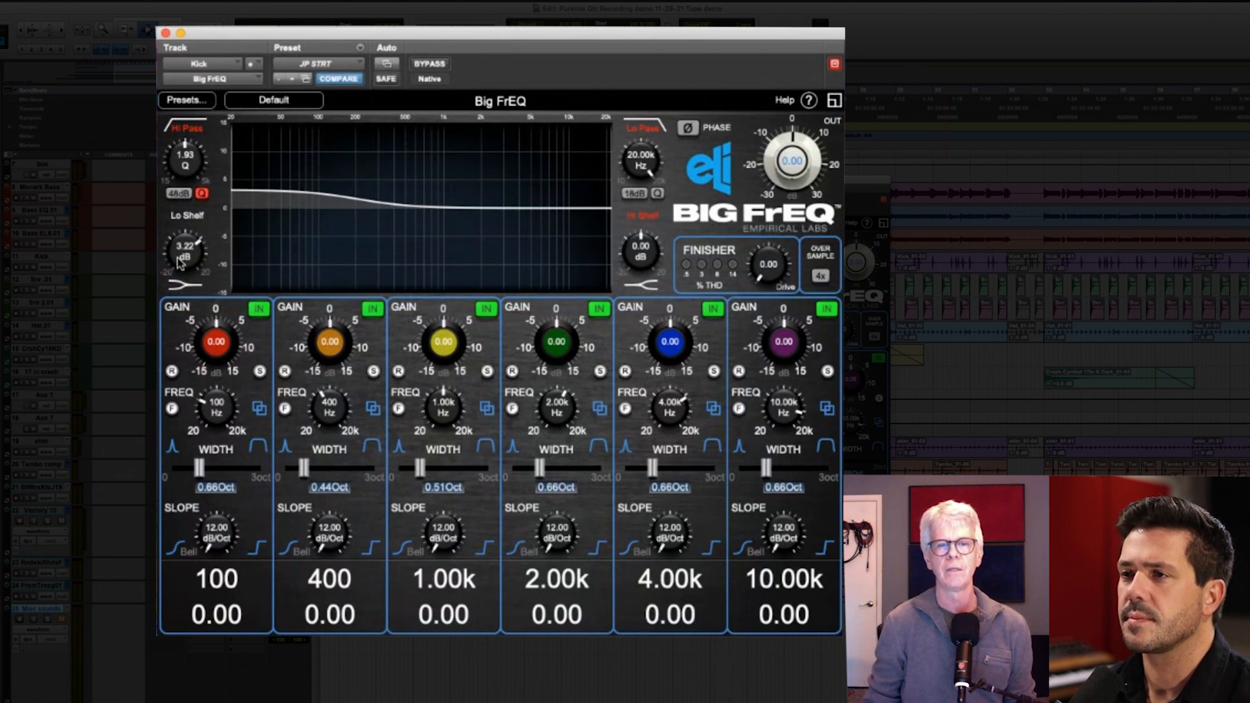
pyautogui.moveTo(181, 261); pyautogui.dragTo(182, 255)
pyautogui.click(187, 214)
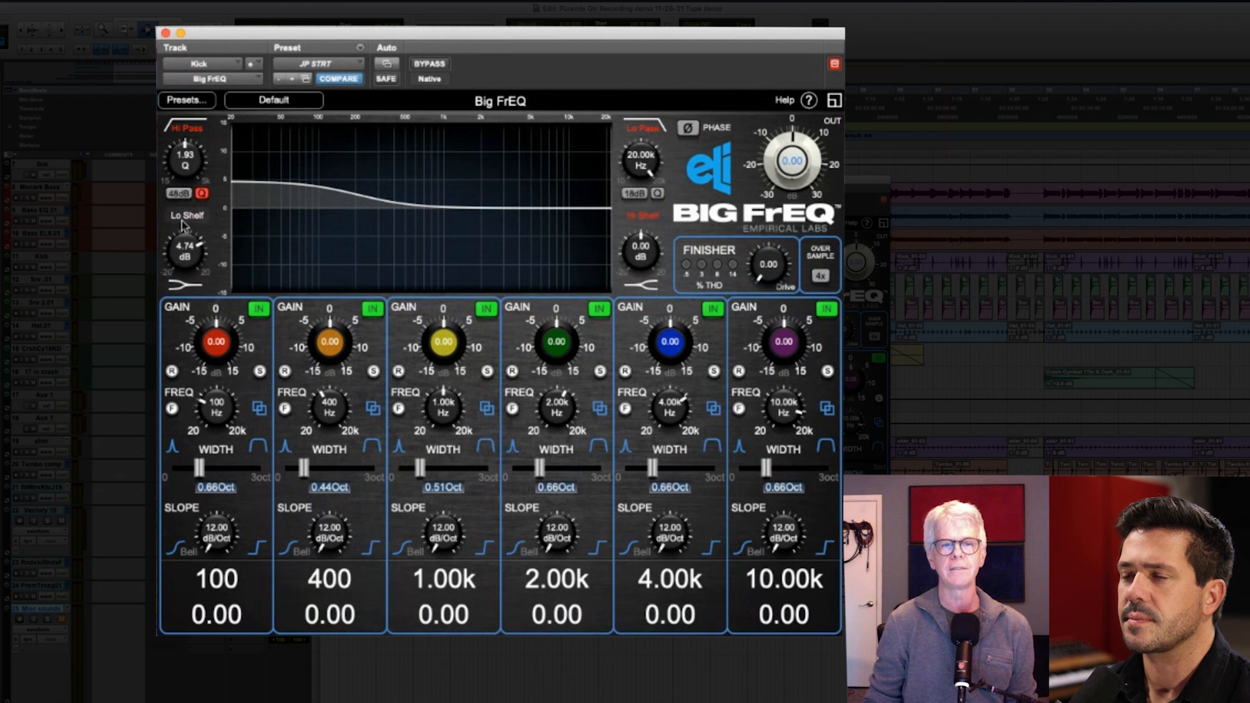
# - Switch the low-pass filter on and off, and try the high shelf at 5.78 dB gain before switching it off
pyautogui.click(642, 128)
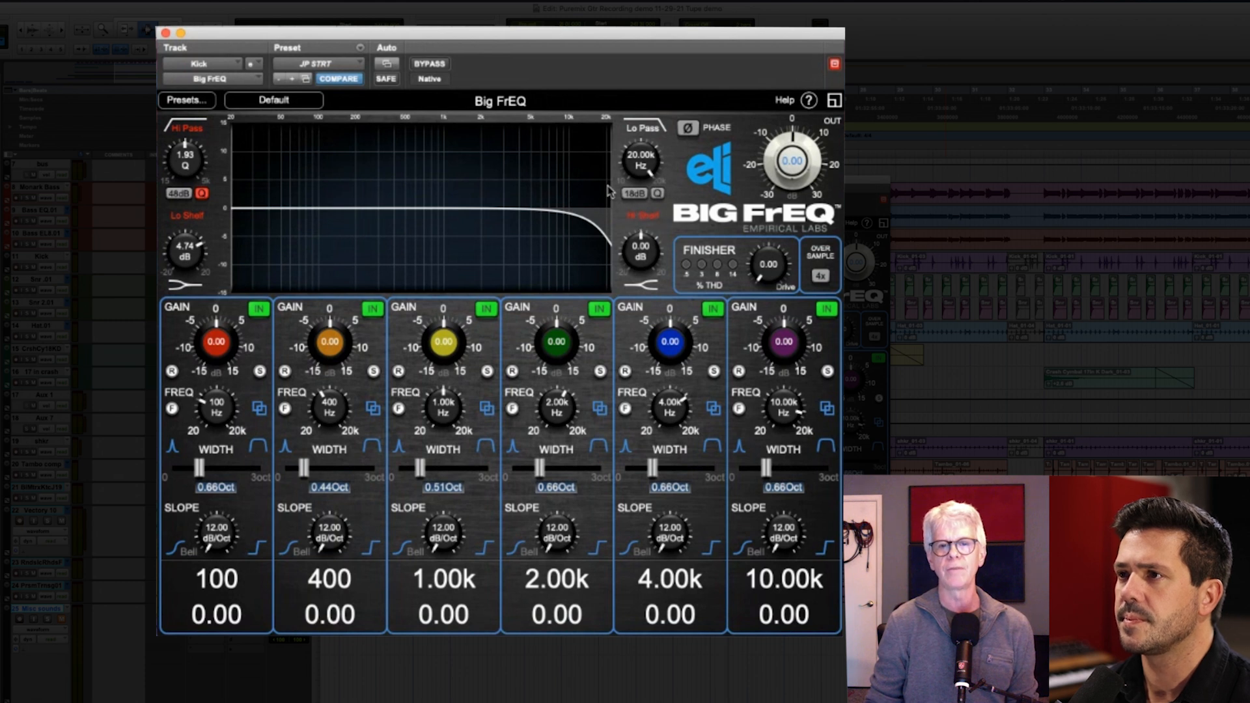
pyautogui.click(642, 129)
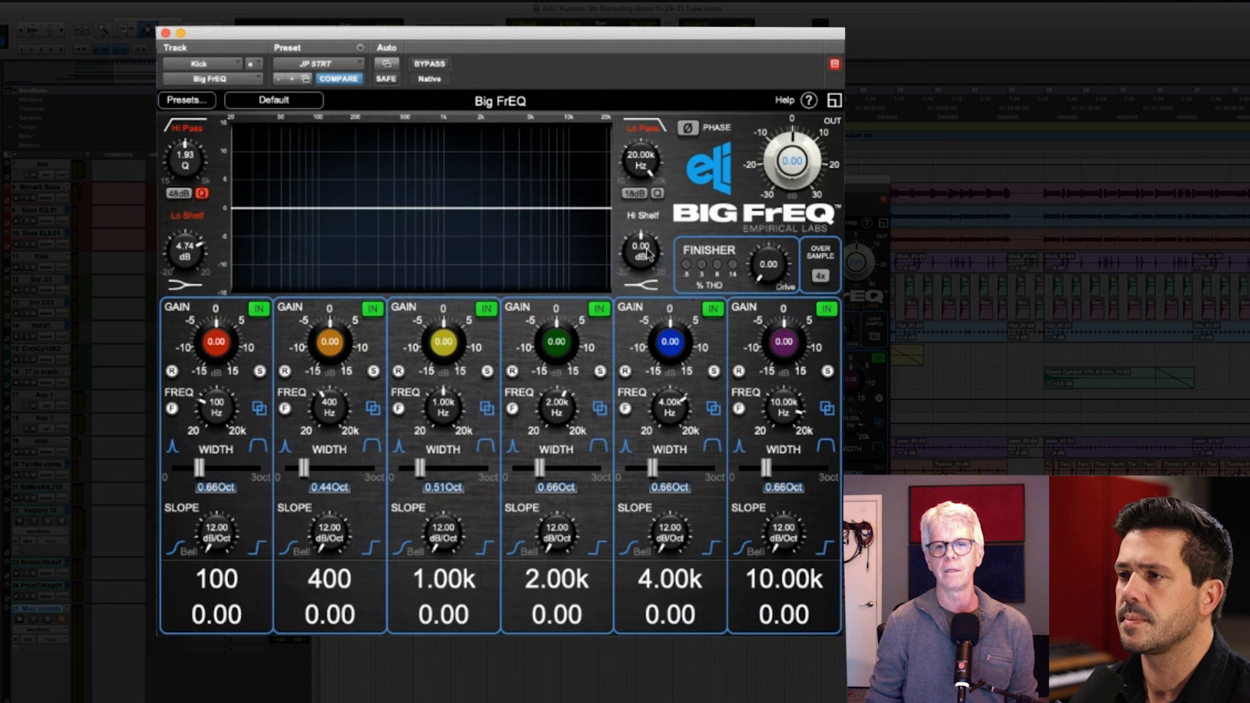
pyautogui.moveTo(648, 254); pyautogui.dragTo(656, 213)
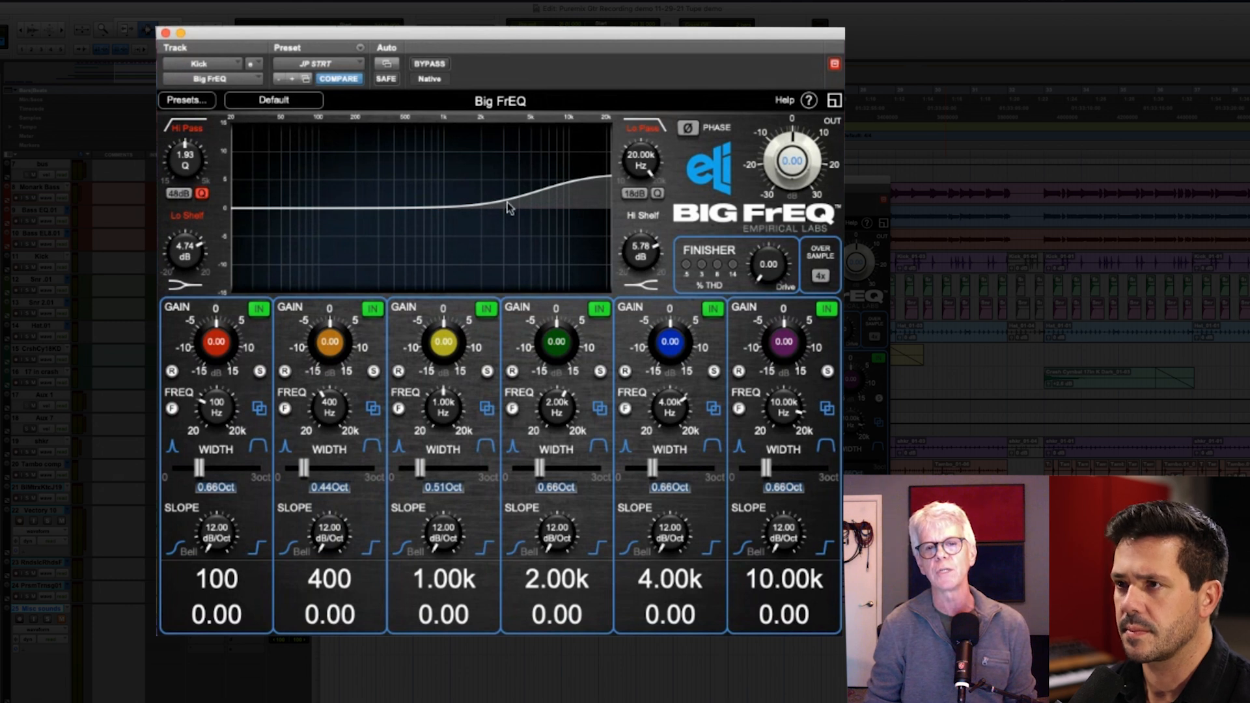
pyautogui.click(642, 215)
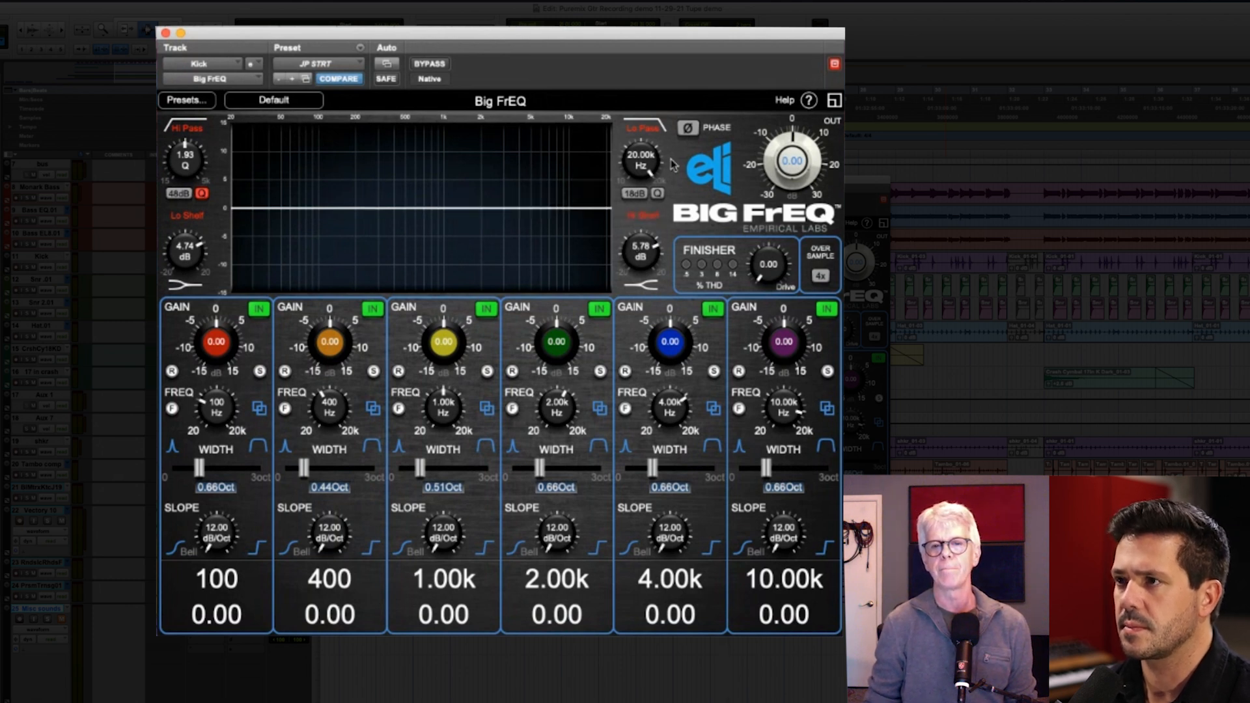
# - Invert the equalizer's phase and switch it back to normal
pyautogui.click(687, 129)
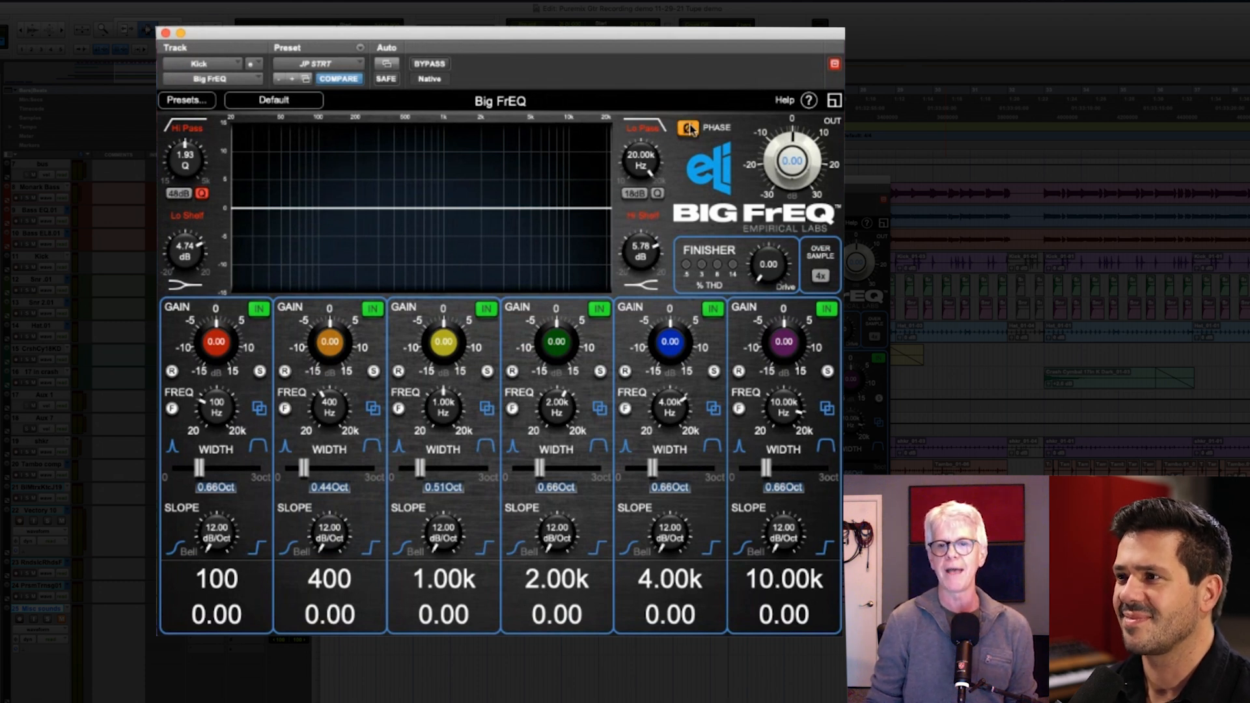
pyautogui.click(689, 130)
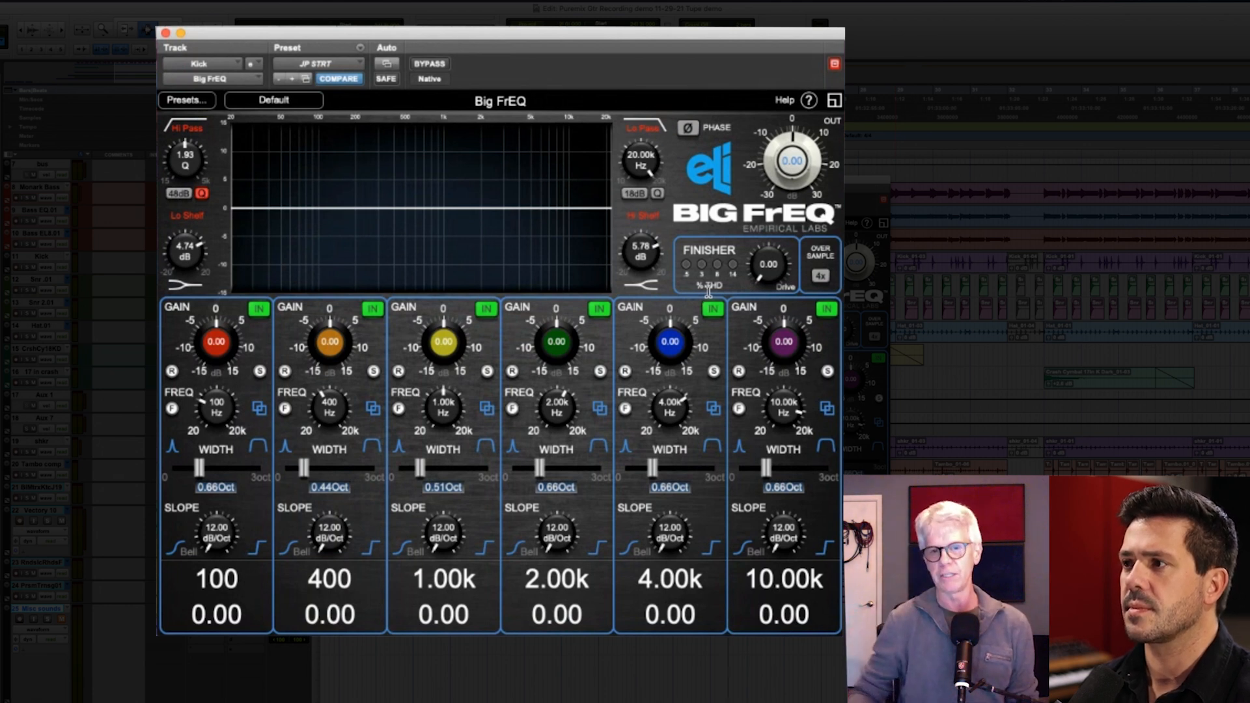
# - Examine the Finisher drive control and the available oversampling rates
pyautogui.moveTo(762, 260); pyautogui.dragTo(766, 268)
pyautogui.moveTo(784, 191); pyautogui.dragTo(783, 307)
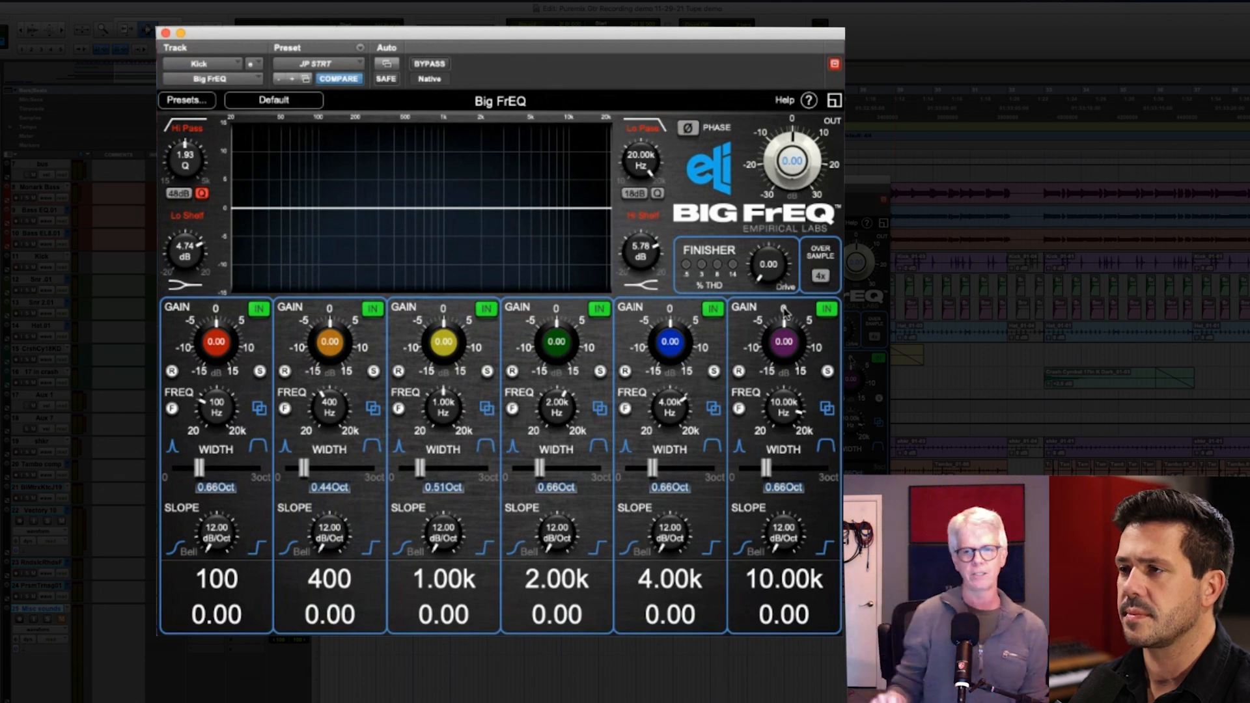
pyautogui.click(821, 276)
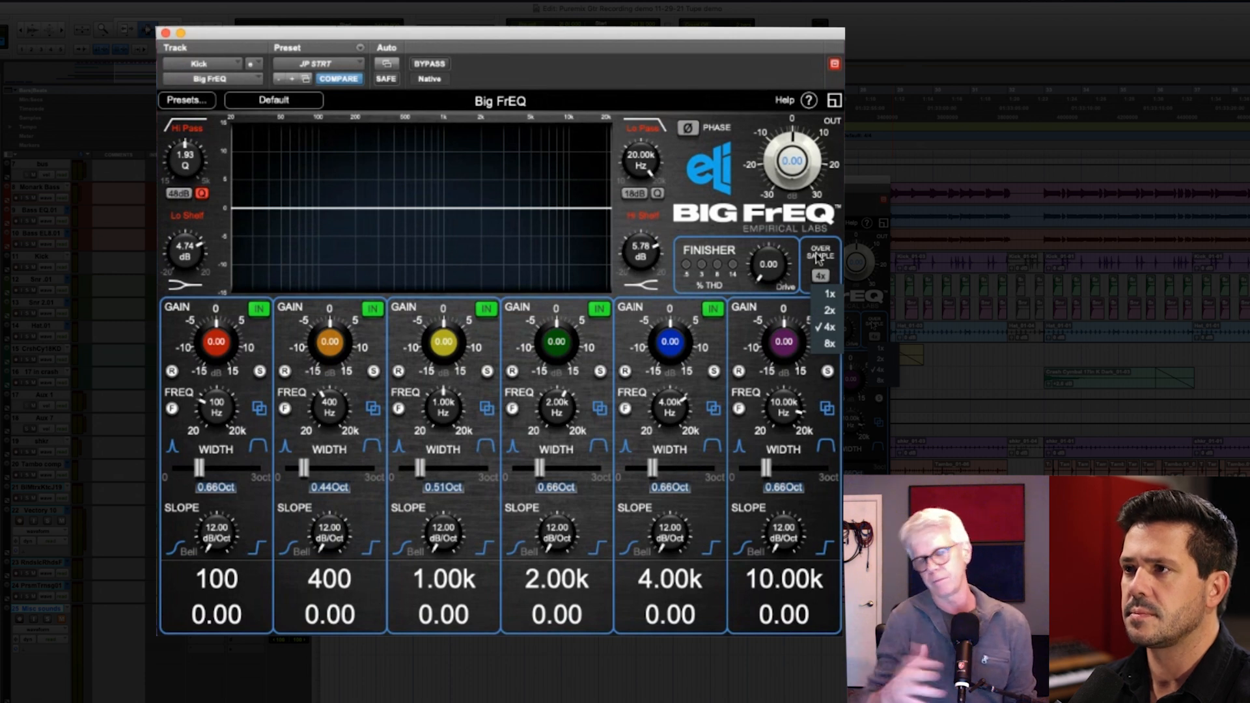
pyautogui.click(819, 258)
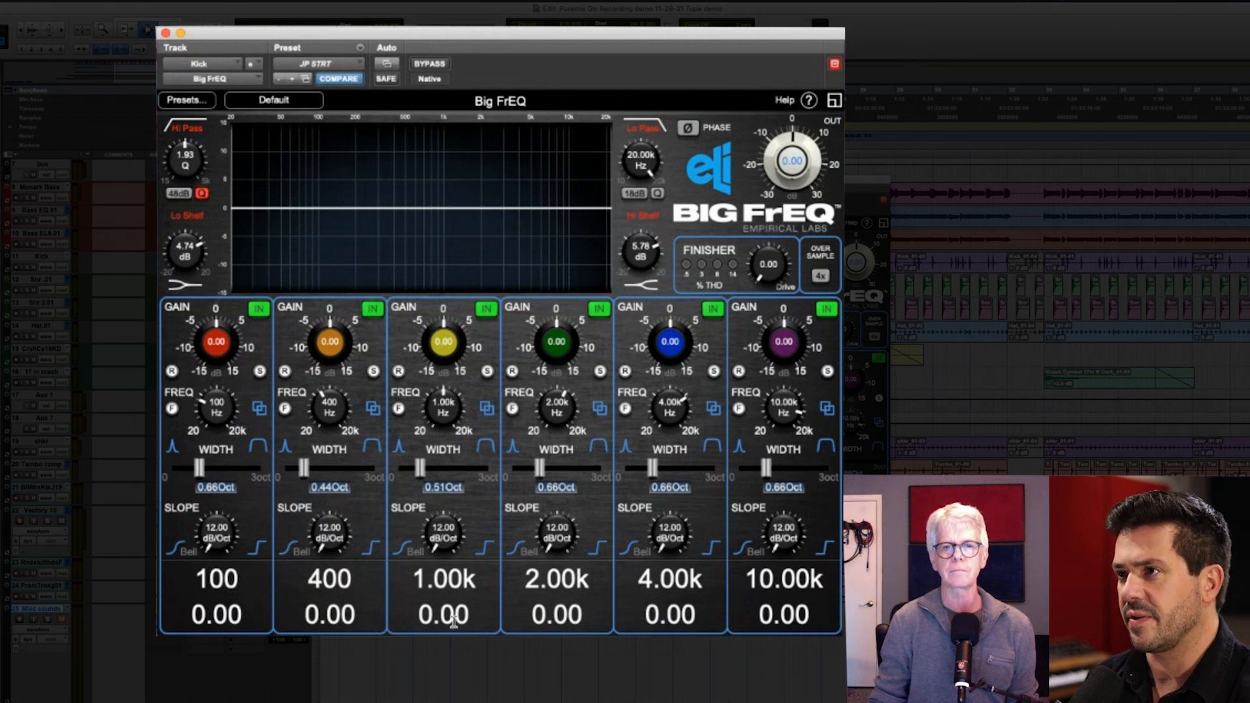
# - Move the equalizer window clear of the Kick track, solo that track and set the playback position near bar 25
pyautogui.click(202, 194)
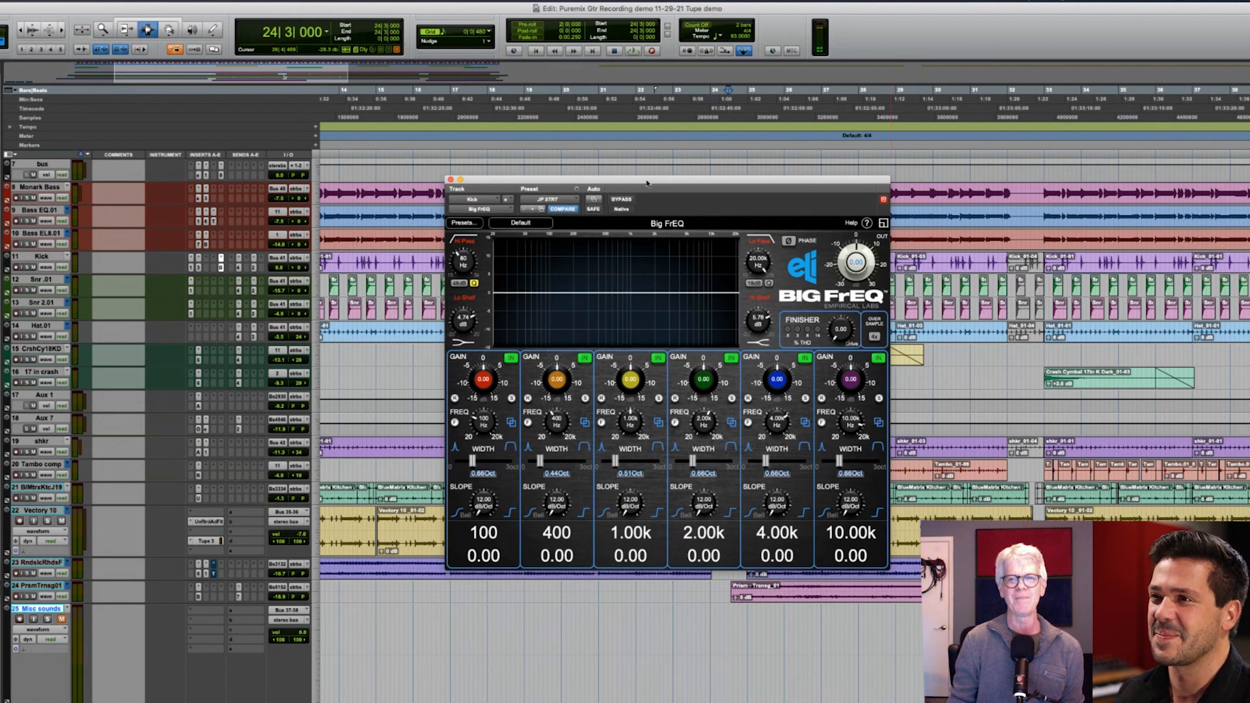
pyautogui.moveTo(647, 183); pyautogui.dragTo(682, 311)
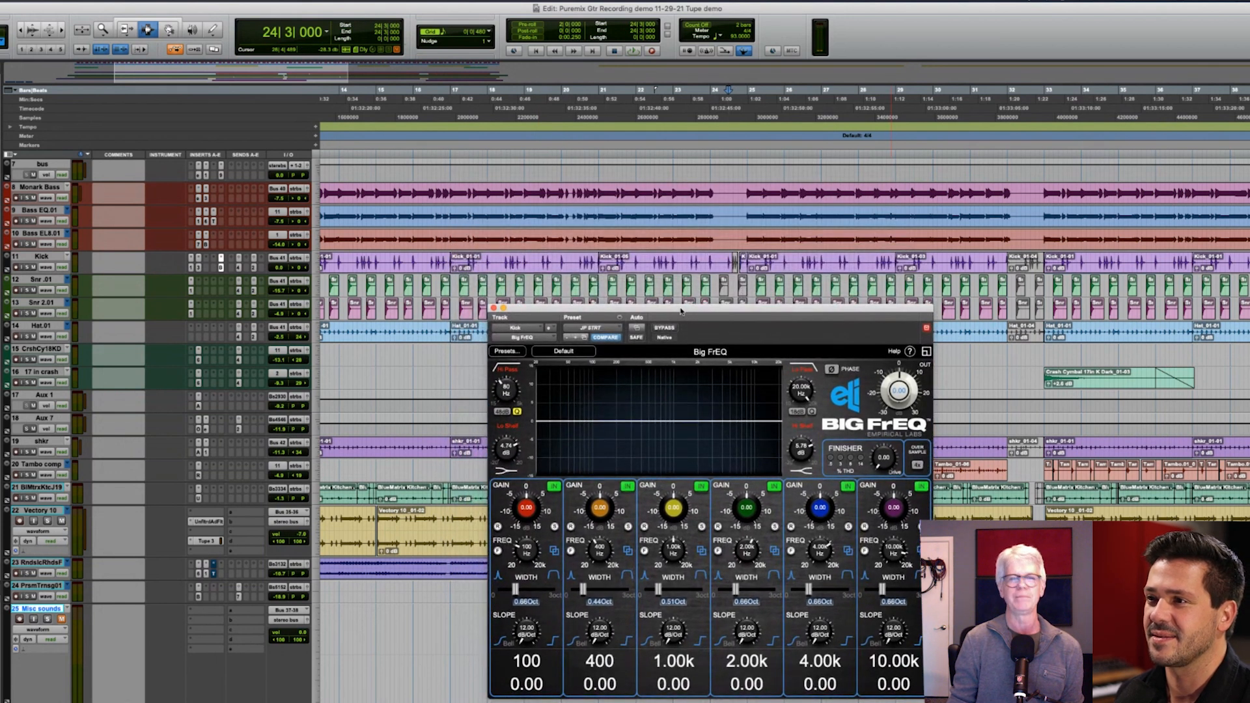
pyautogui.click(26, 268)
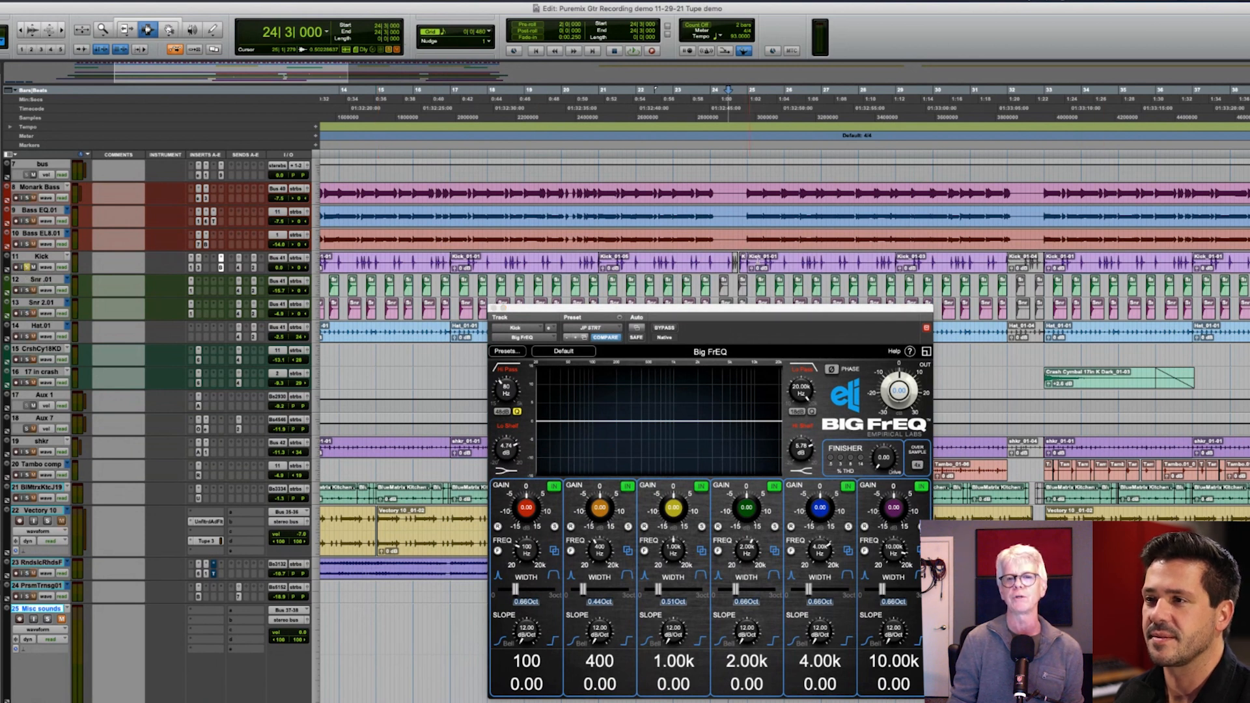
pyautogui.click(766, 257)
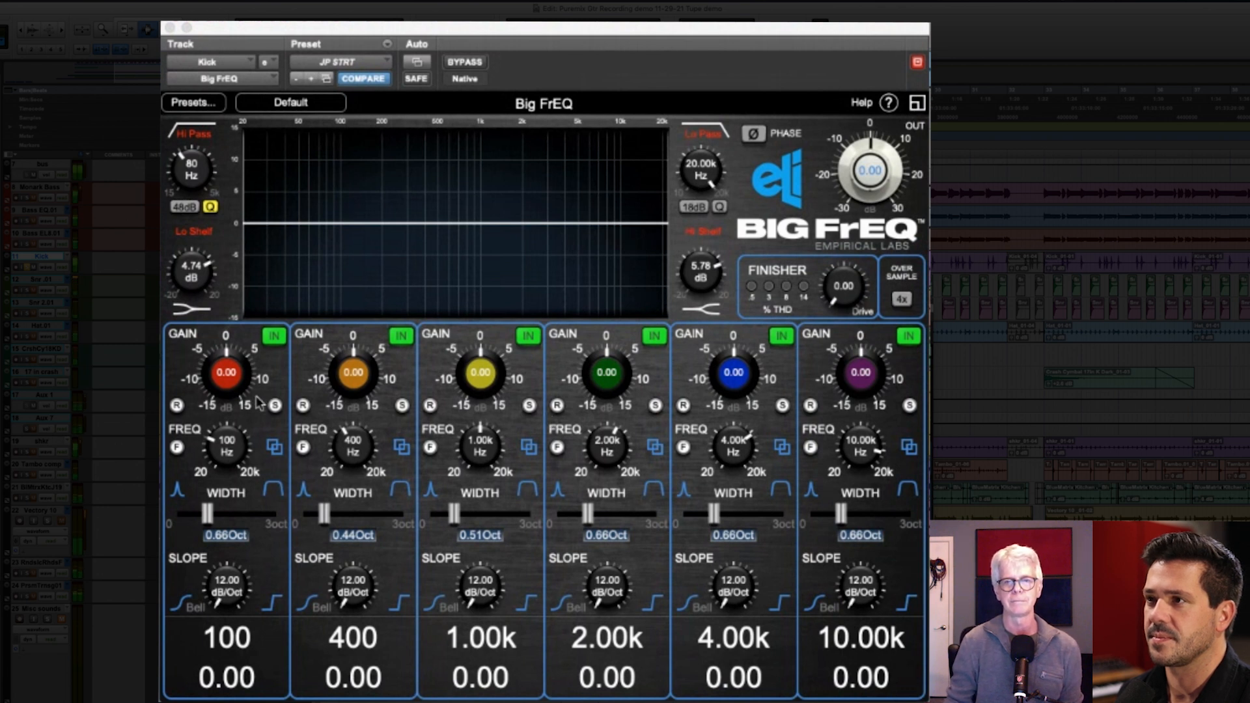
# - Boost the 100 Hz band by 8.52 dB and cut the 4 kHz band by 2.64 dB with a 0.31-octave width
pyautogui.moveTo(226, 380); pyautogui.dragTo(248, 330)
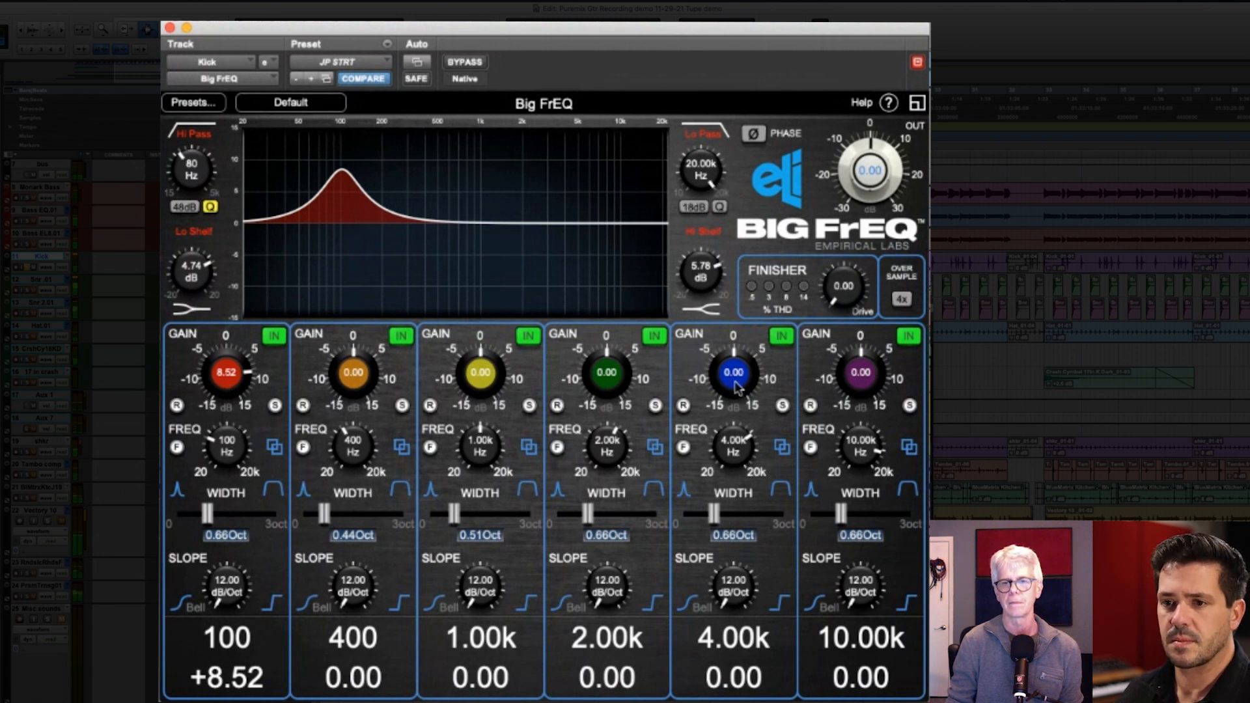
pyautogui.scroll(-6, 736, 413)
pyautogui.moveTo(735, 408); pyautogui.dragTo(735, 405)
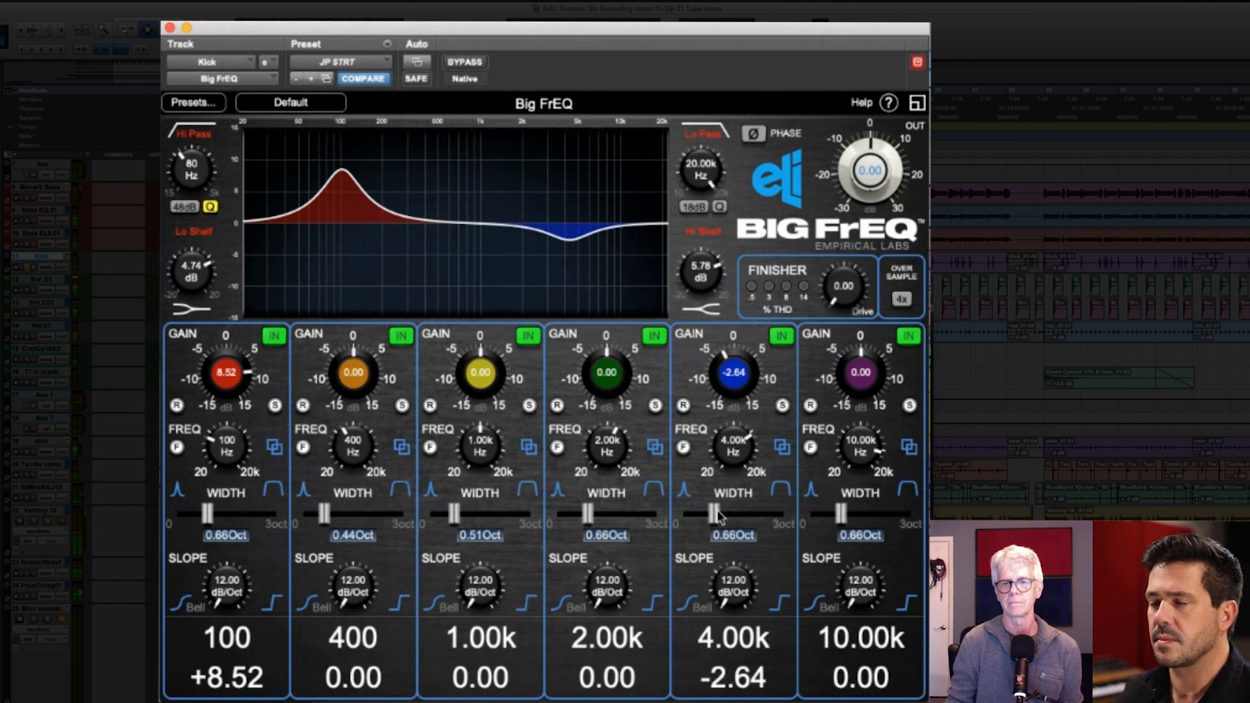
pyautogui.moveTo(716, 513); pyautogui.dragTo(698, 511)
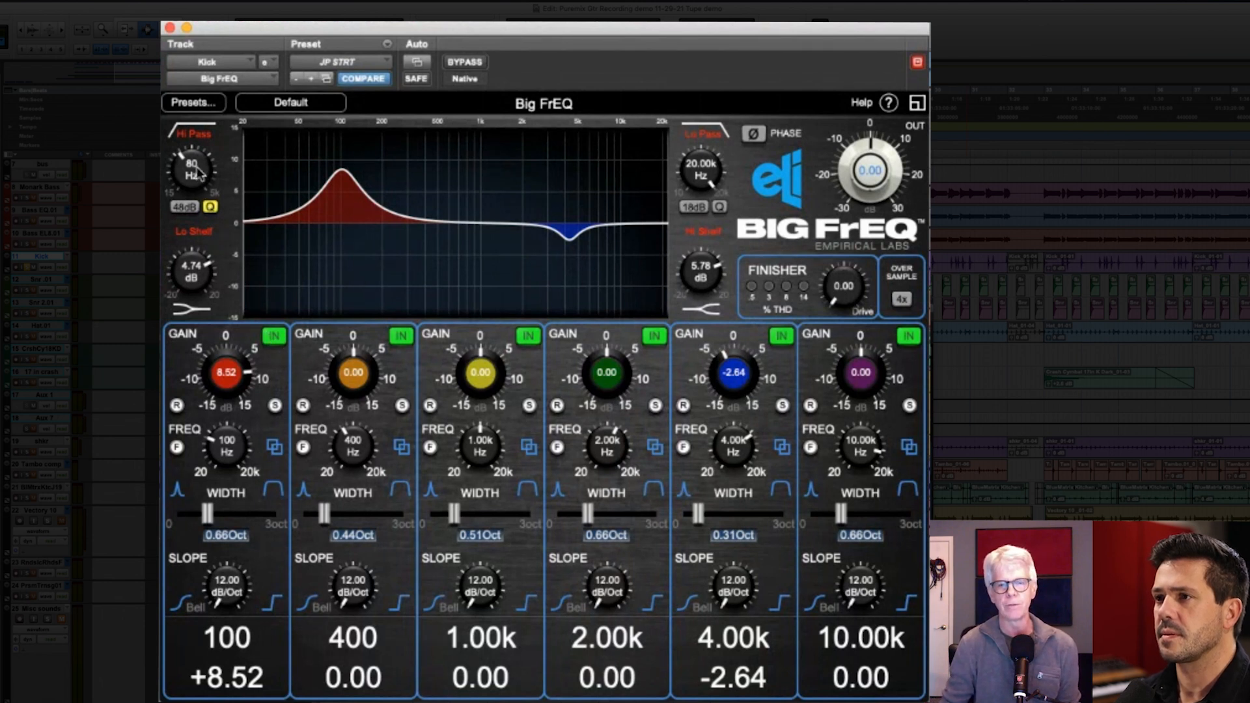
# - Switch off the 100 Hz band and switch on the high-pass filter with its frequency at 20 Hz
pyautogui.click(274, 336)
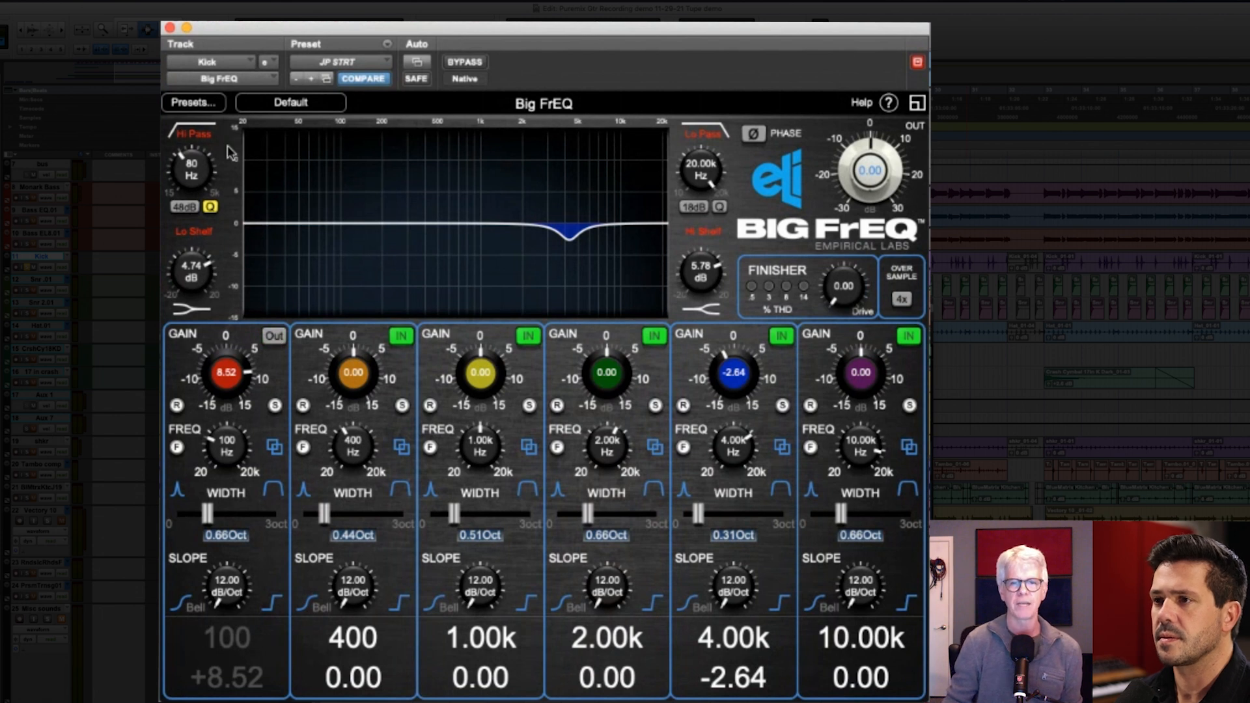
pyautogui.click(195, 134)
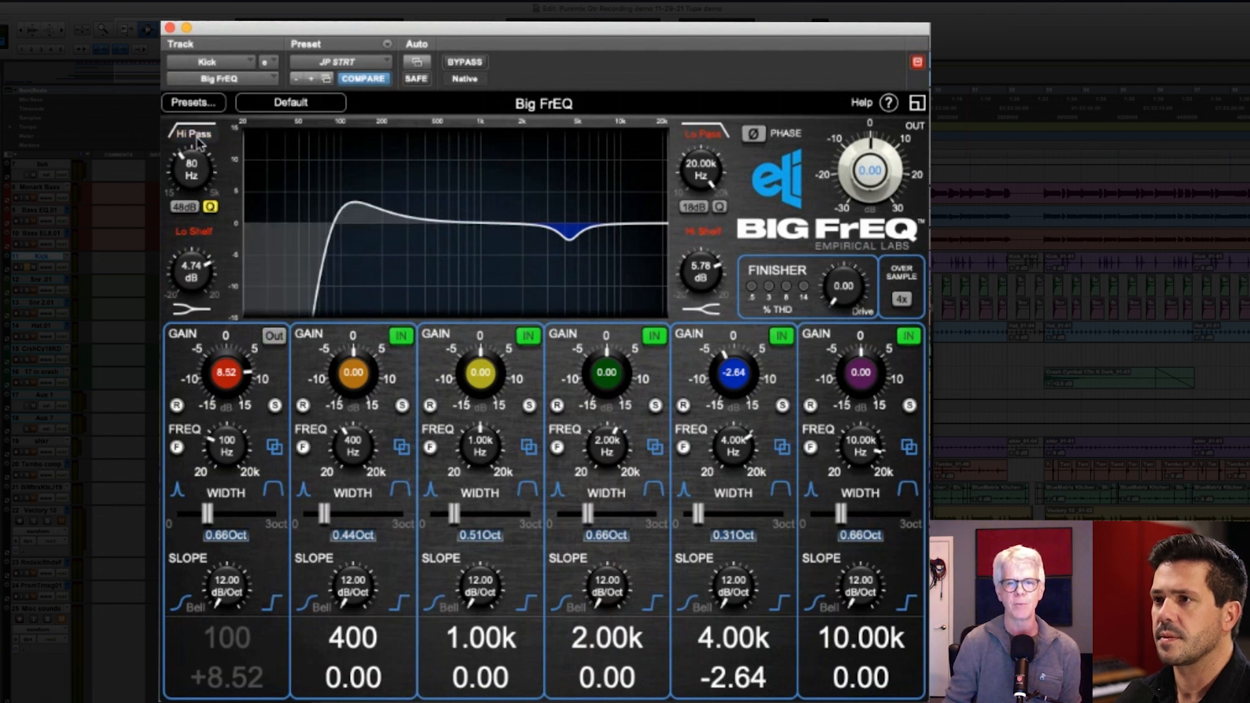
pyautogui.moveTo(207, 195); pyautogui.dragTo(178, 189)
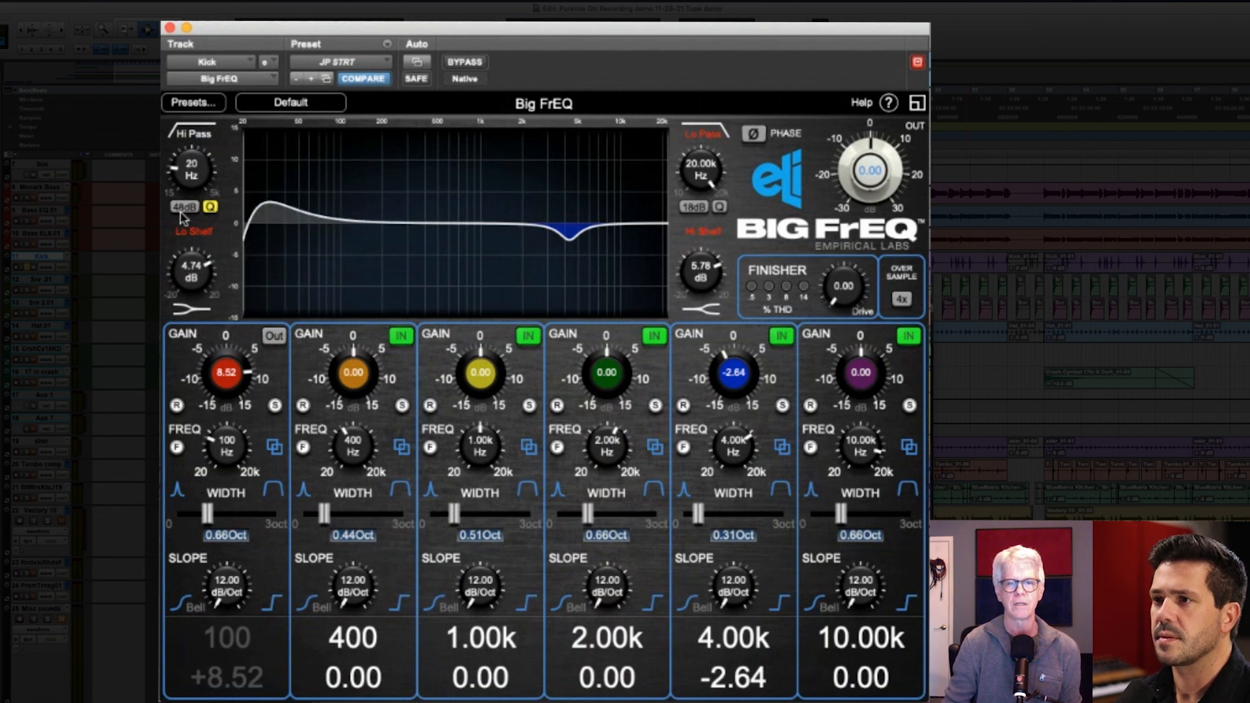
# - Set the high-pass slope to 72 dB, and try its Q at 0.912 before raising it to 4.01
pyautogui.click(184, 207)
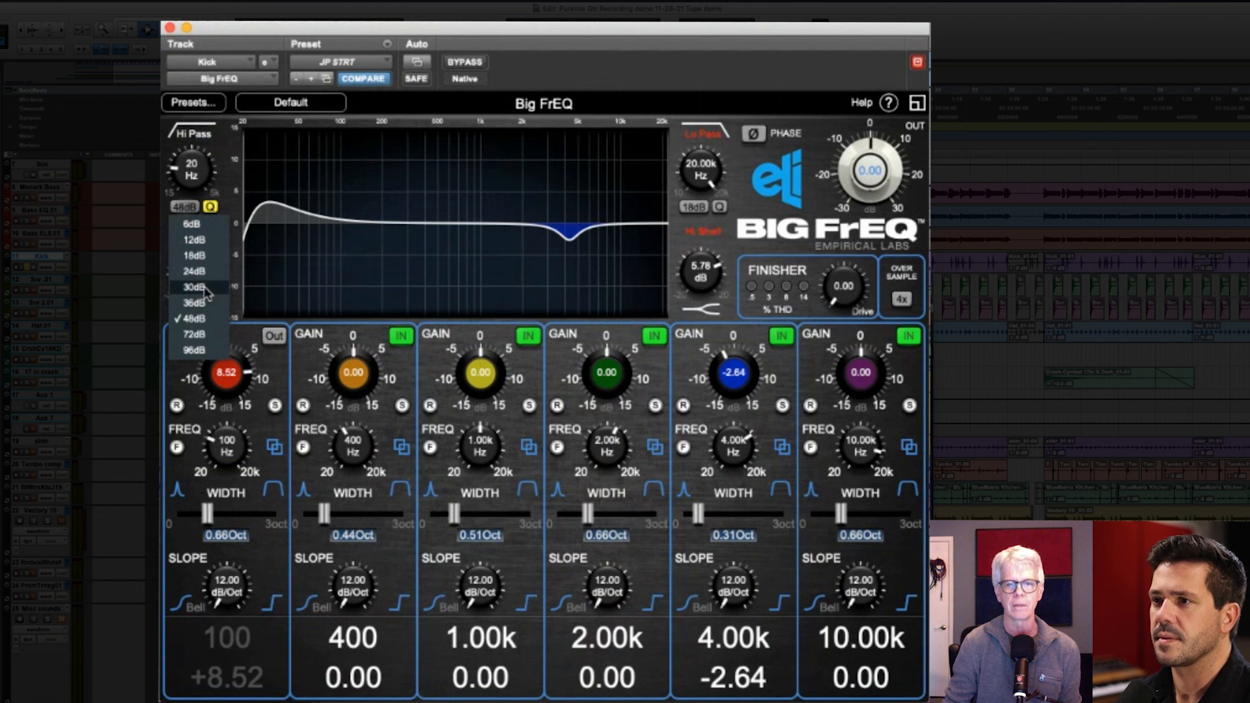
pyautogui.click(205, 334)
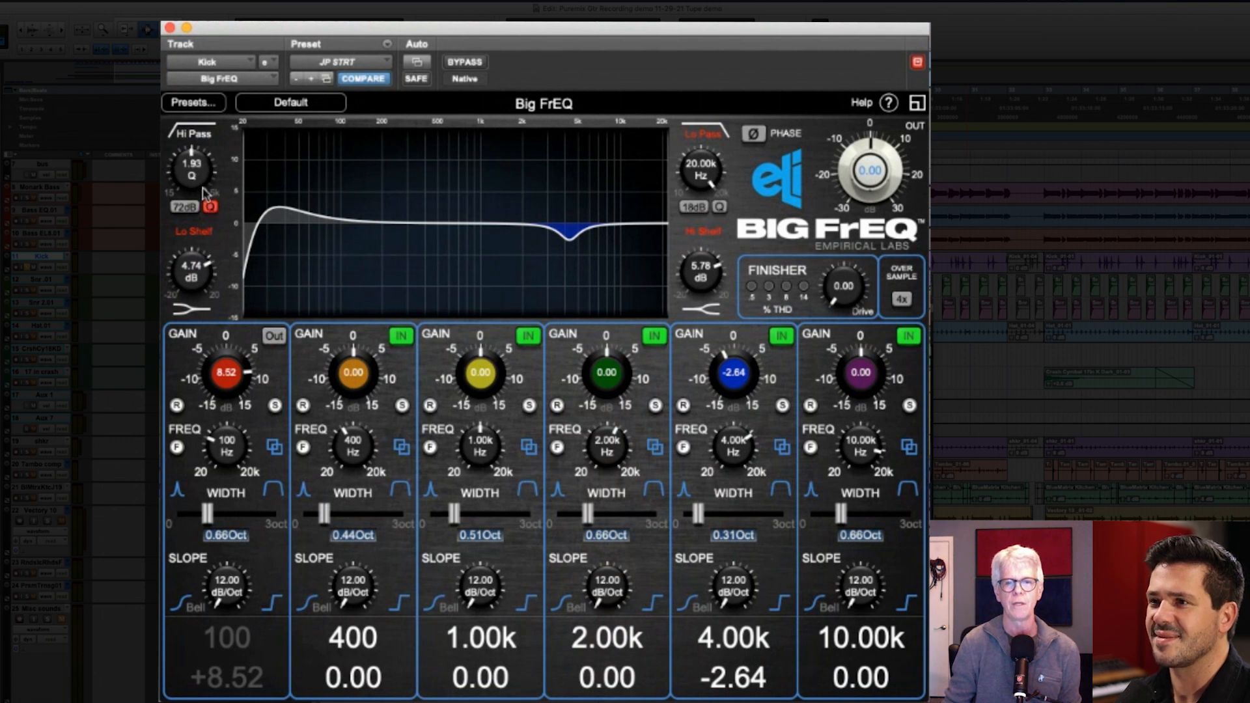
pyautogui.click(210, 207)
pyautogui.moveTo(190, 168); pyautogui.dragTo(189, 180)
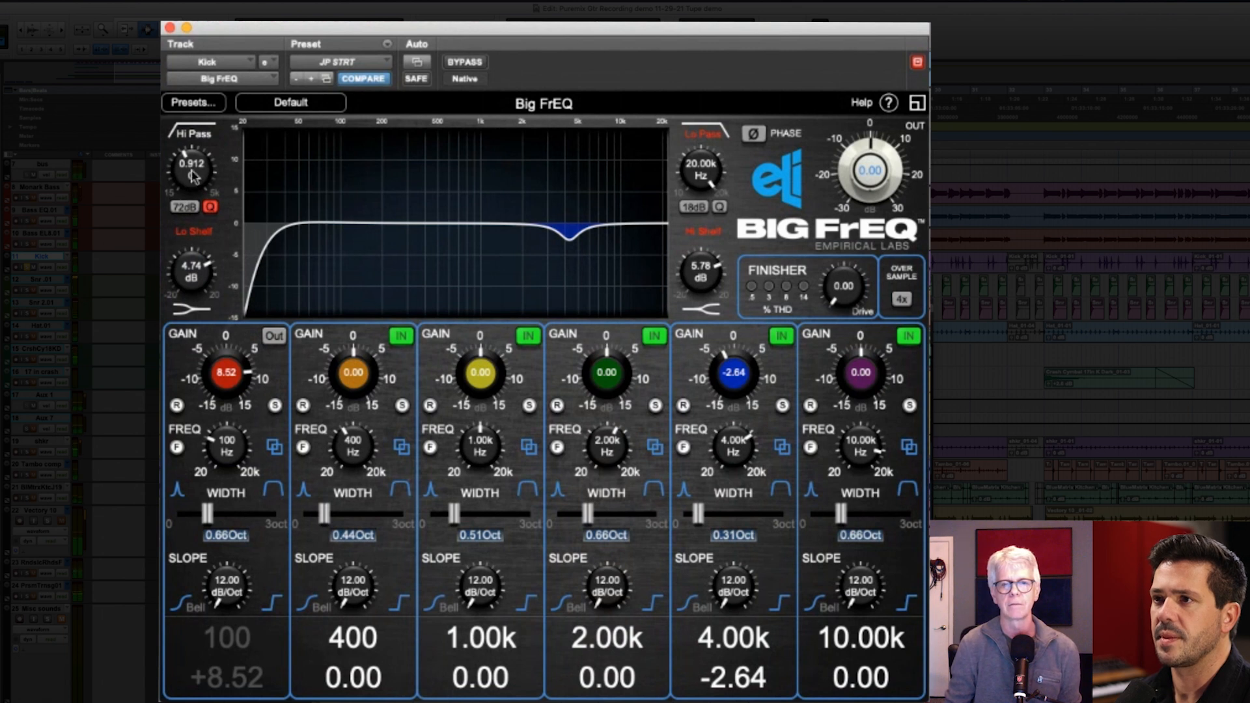
pyautogui.moveTo(191, 174); pyautogui.dragTo(204, 177)
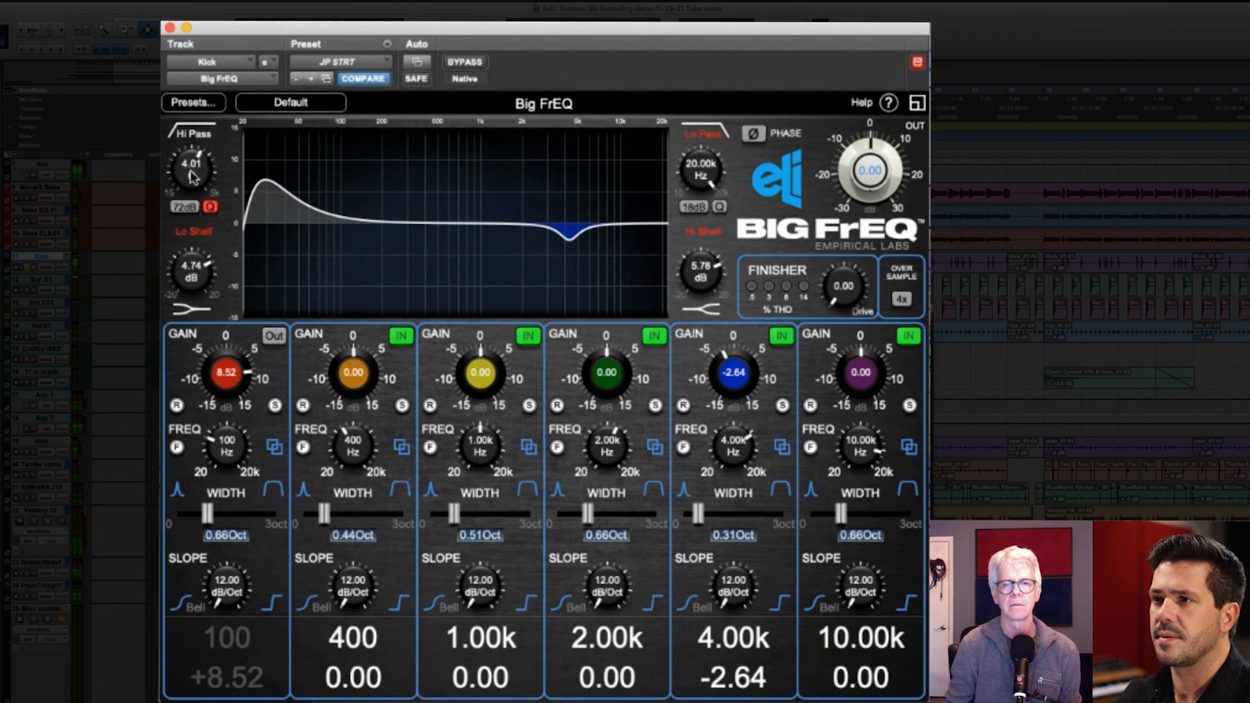
pyautogui.click(187, 208)
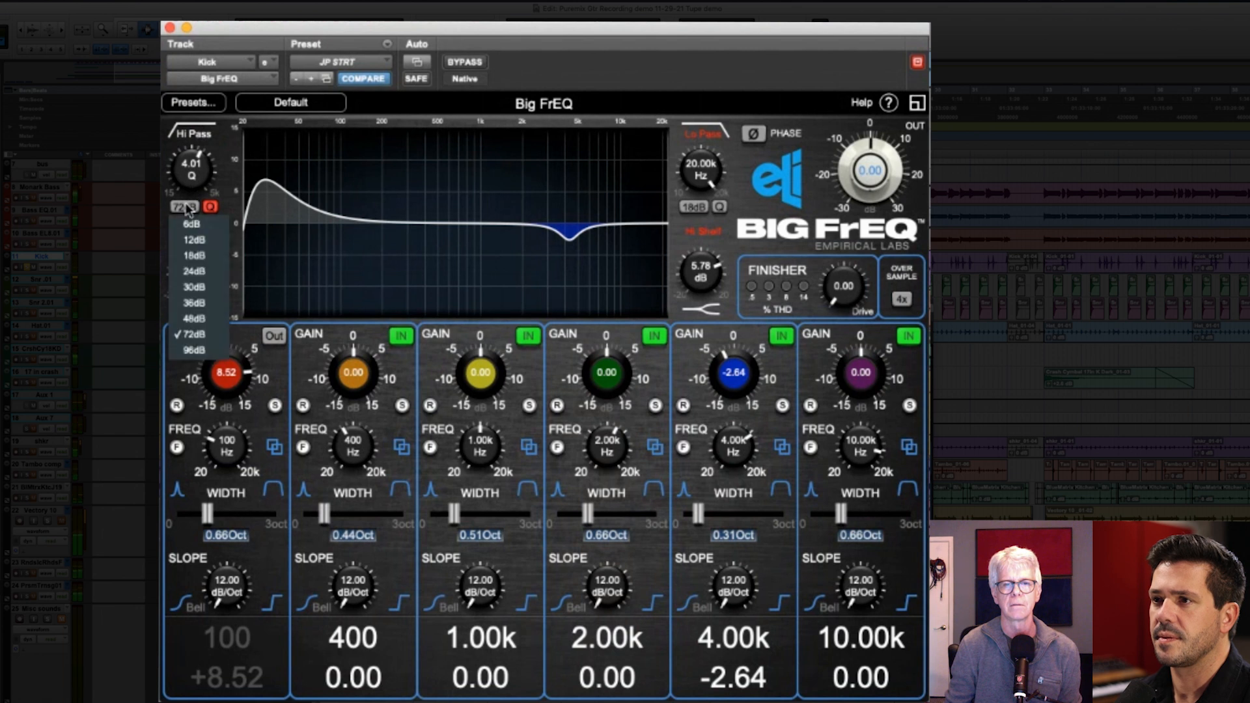
pyautogui.click(187, 207)
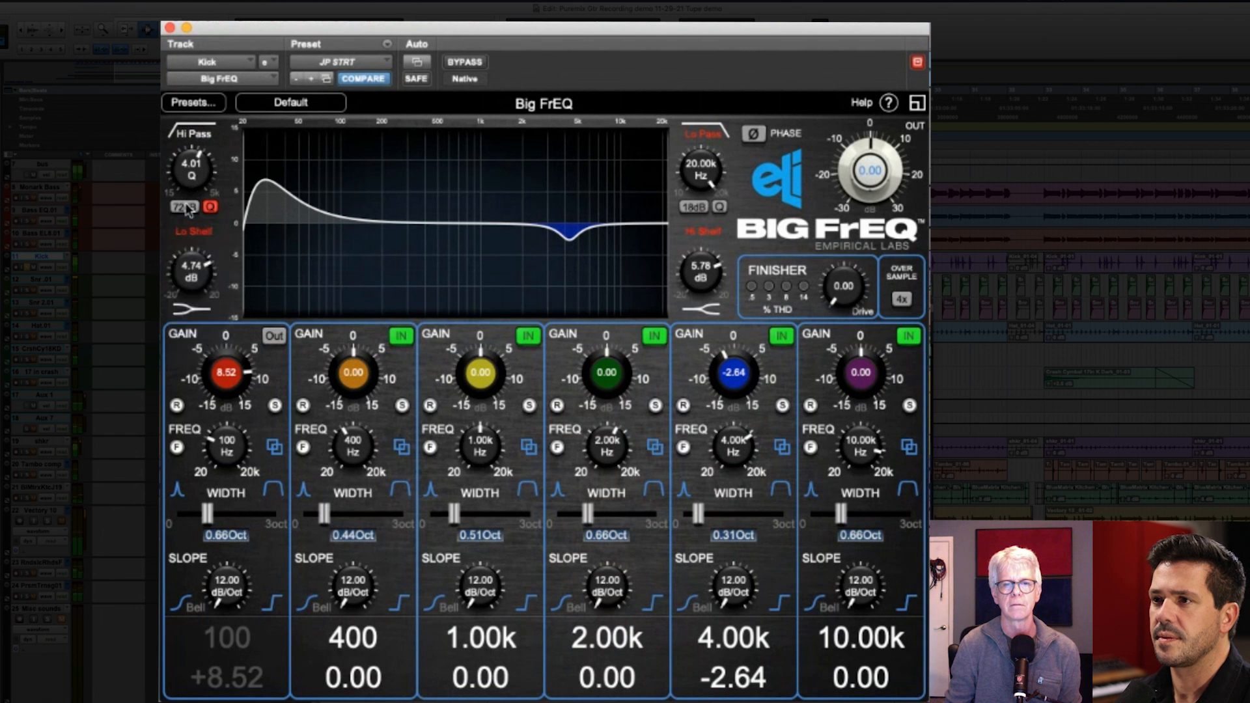
# - Compare the sound with the high-pass filter off and on, and lower its Q to 3.67
pyautogui.click(194, 134)
pyautogui.click(194, 134)
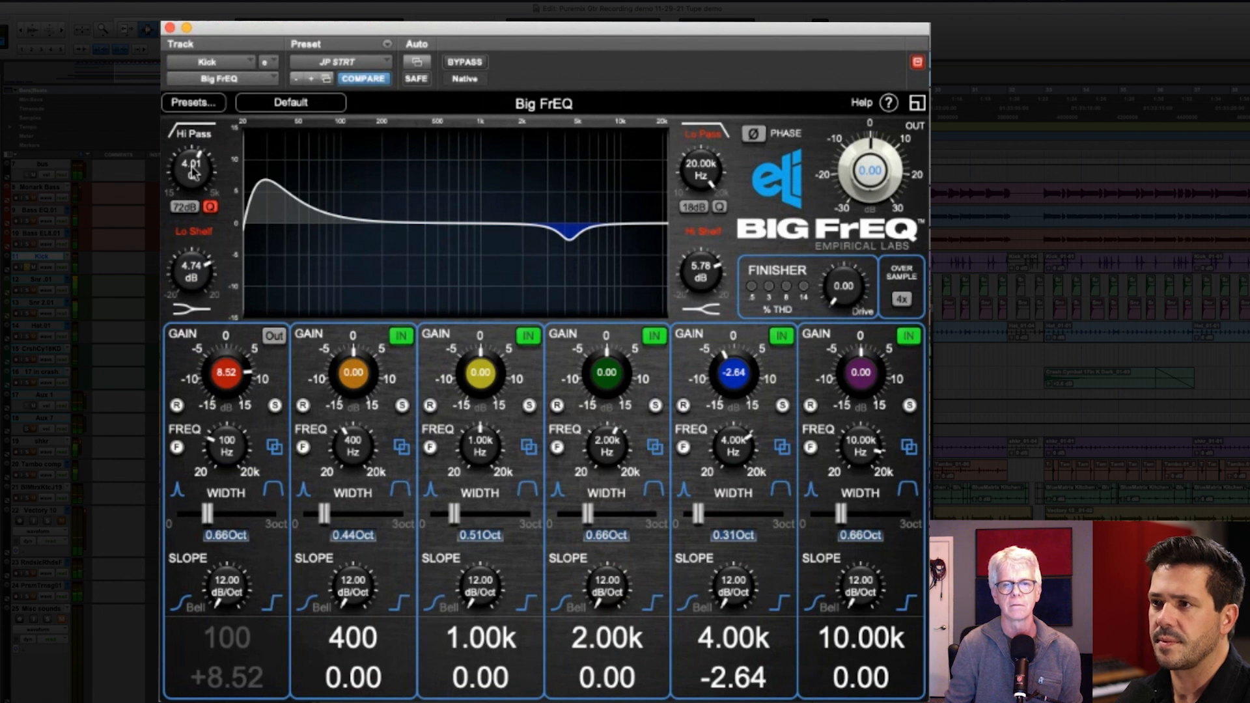
pyautogui.moveTo(194, 171); pyautogui.dragTo(194, 176)
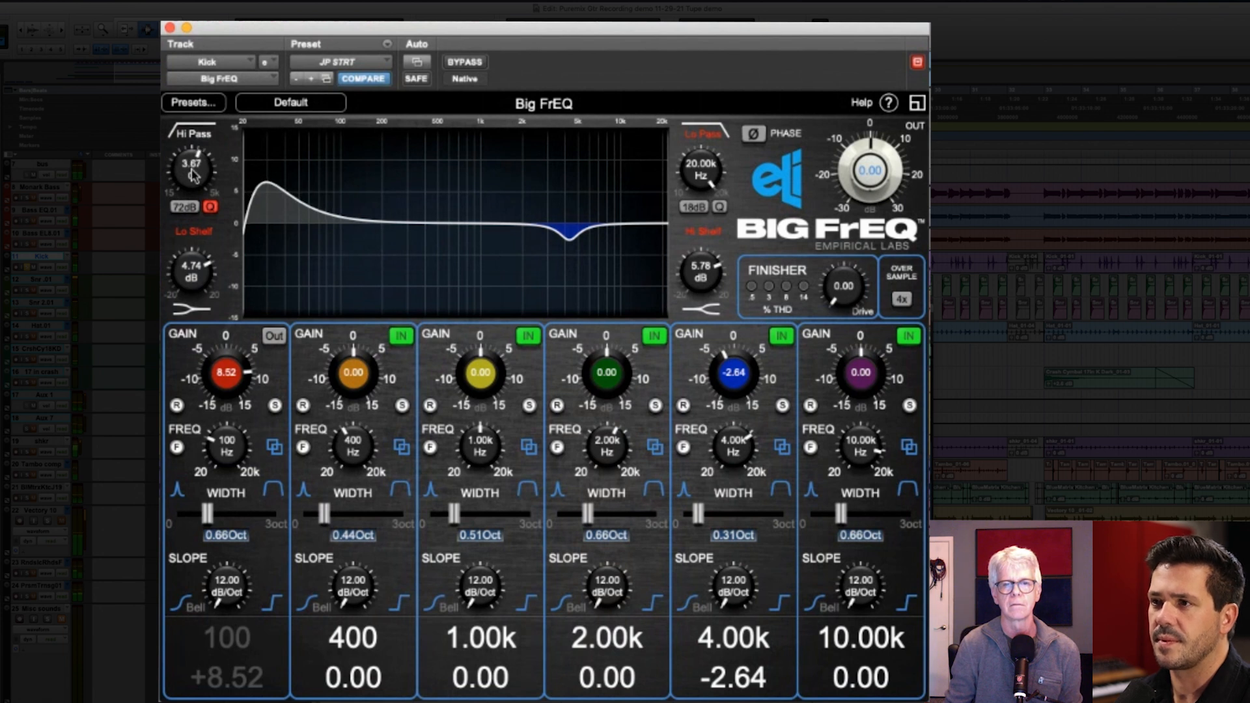
# - Raise the high-pass frequency to 52 Hz, and swap the filter out for the 100 Hz band
pyautogui.click(208, 206)
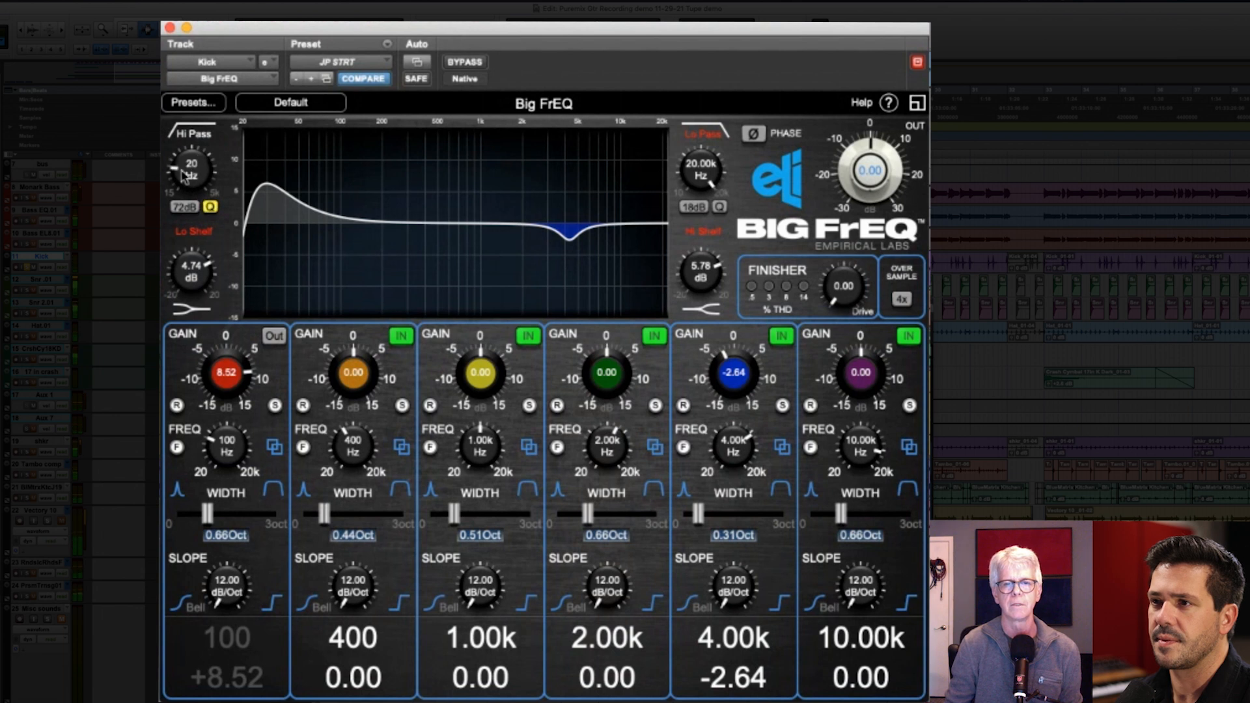
pyautogui.moveTo(184, 173)
pyautogui.mouseDown()
pyautogui.moveTo(192, 152)
pyautogui.moveTo(203, 167)
pyautogui.mouseUp()
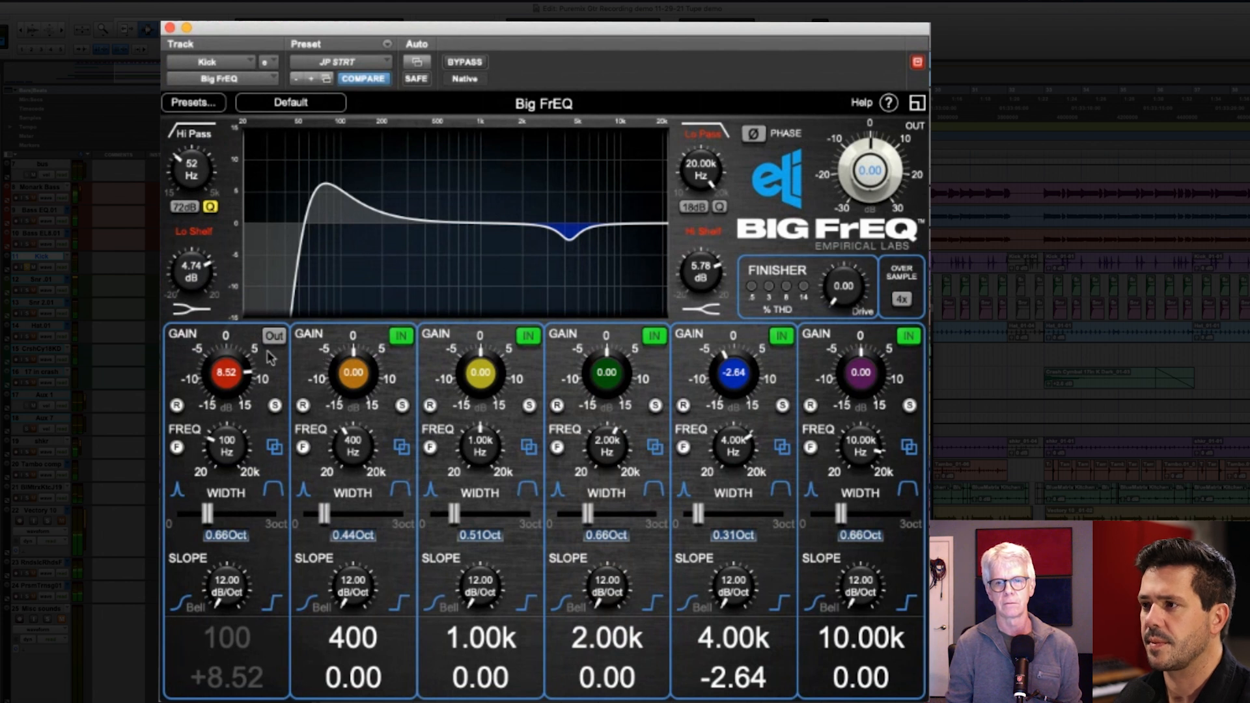
pyautogui.click(193, 135)
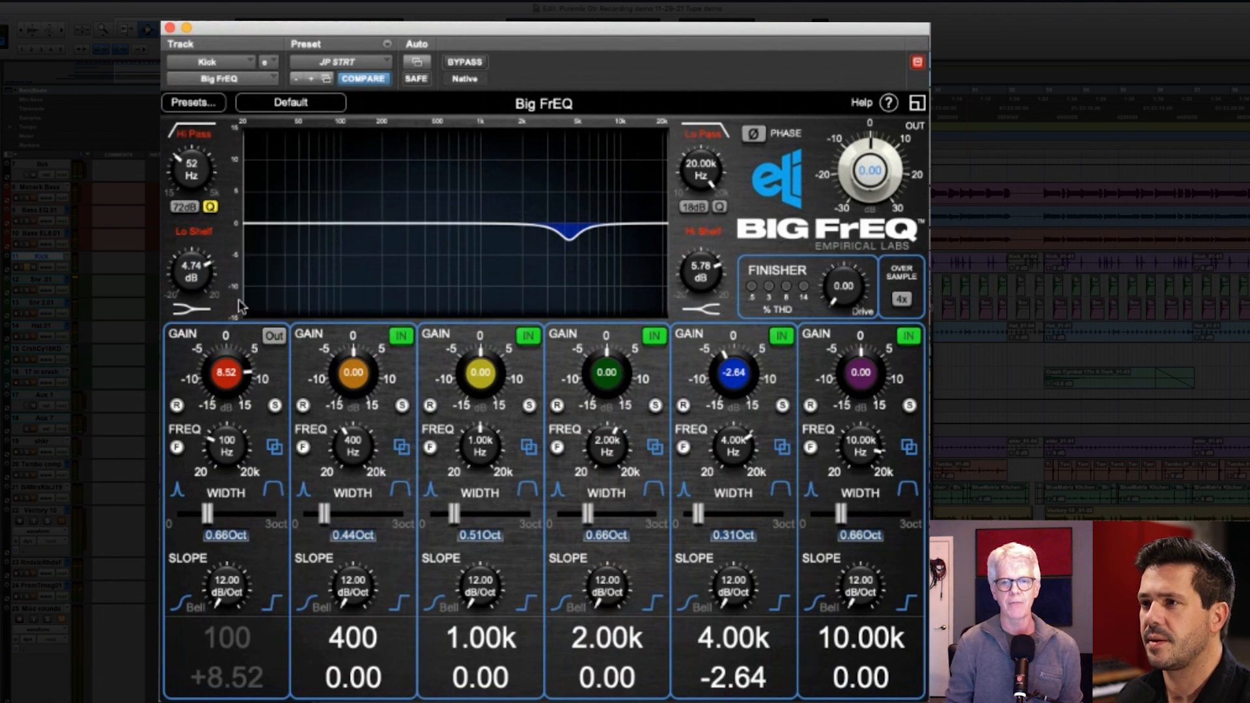
pyautogui.click(282, 336)
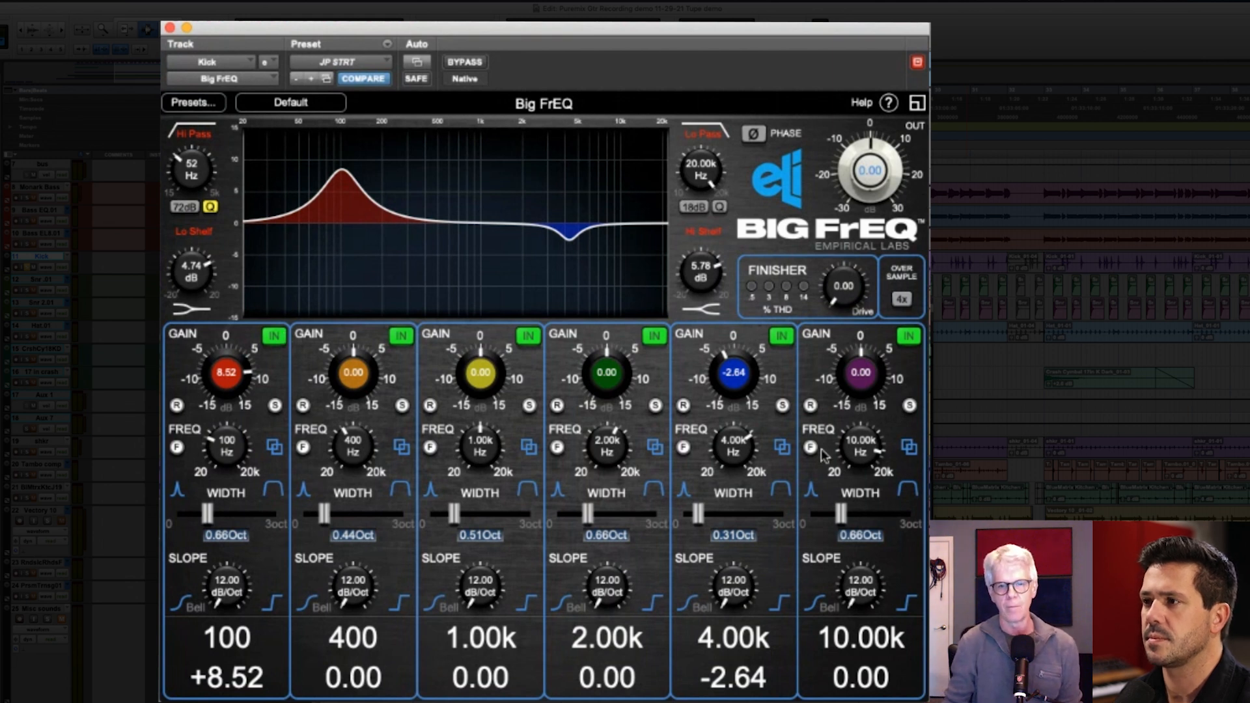
# - Try the 100 Hz band's slope between 12 and 60 dB/oct, ending at 53.86 dB/oct
pyautogui.moveTo(214, 589); pyautogui.dragTo(241, 522)
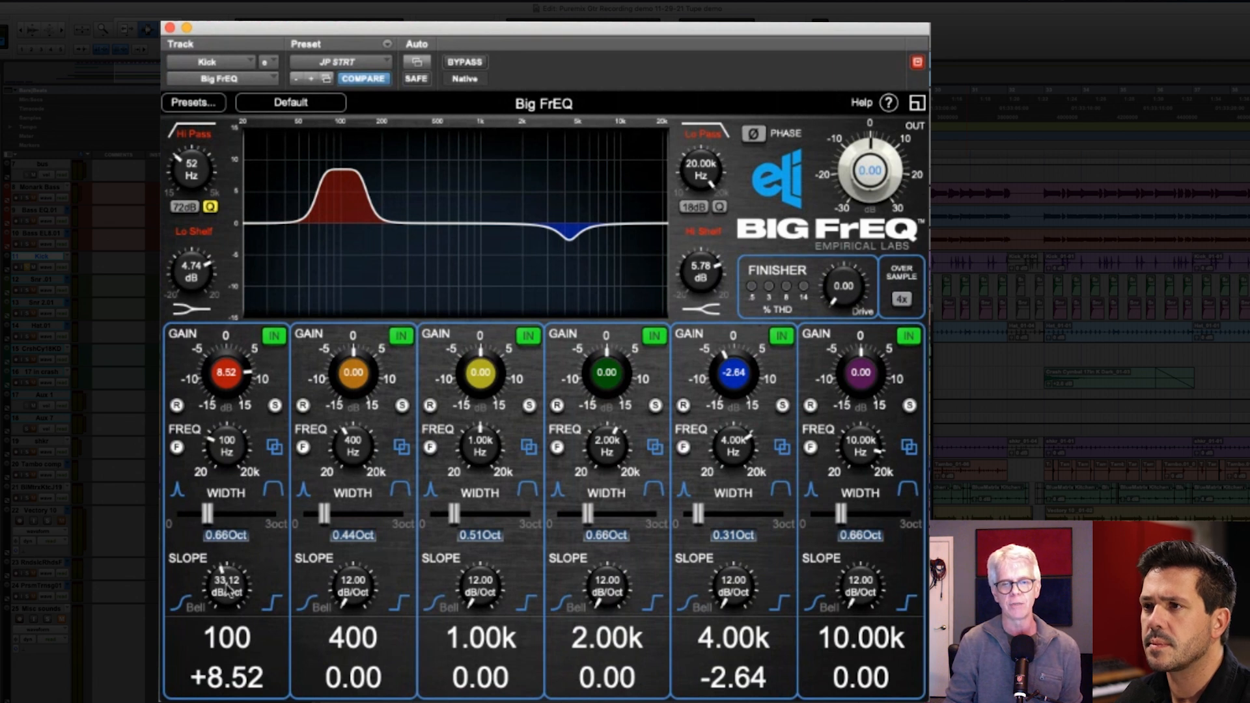
pyautogui.moveTo(226, 586); pyautogui.dragTo(221, 697)
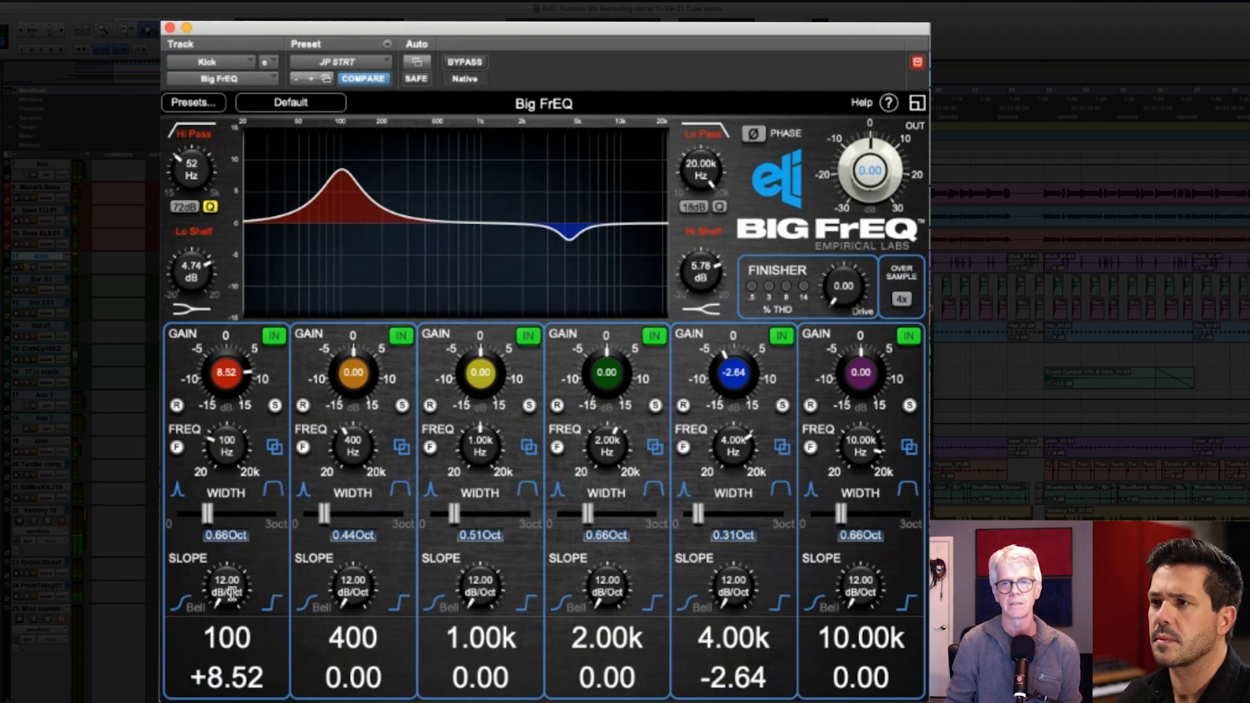
pyautogui.moveTo(231, 591); pyautogui.dragTo(265, 438)
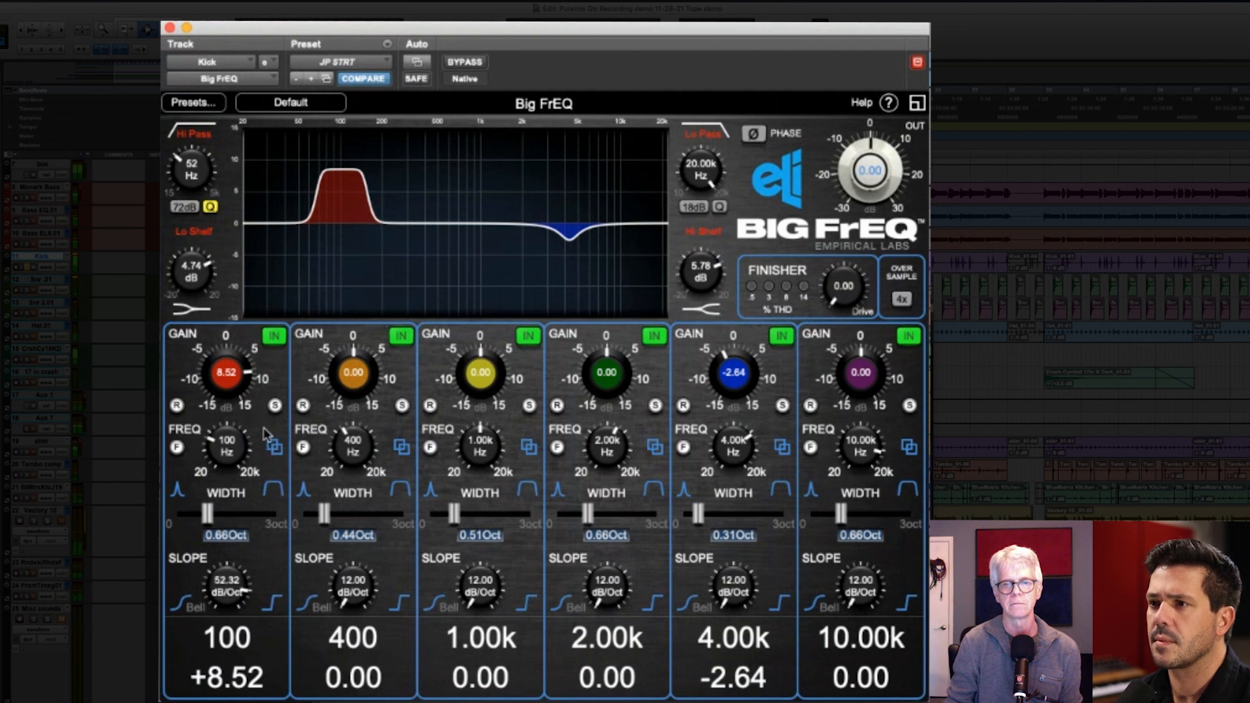
pyautogui.moveTo(263, 427); pyautogui.dragTo(305, 422)
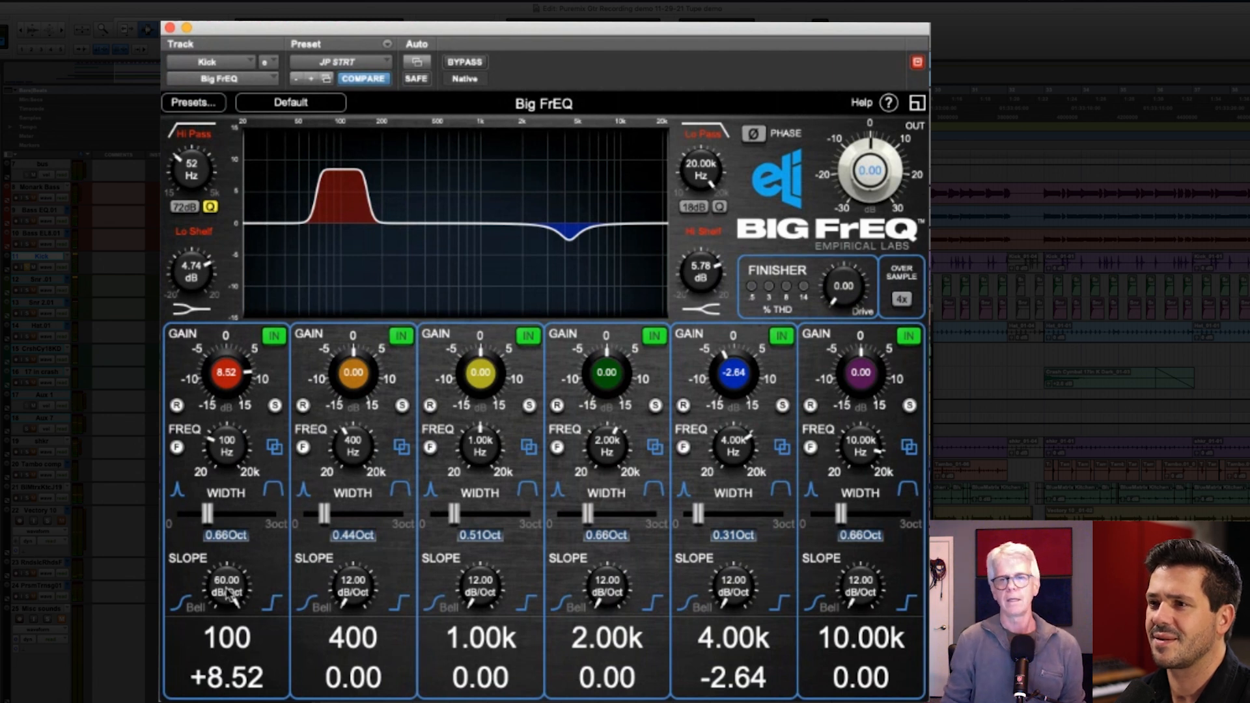
pyautogui.moveTo(228, 593); pyautogui.dragTo(228, 621)
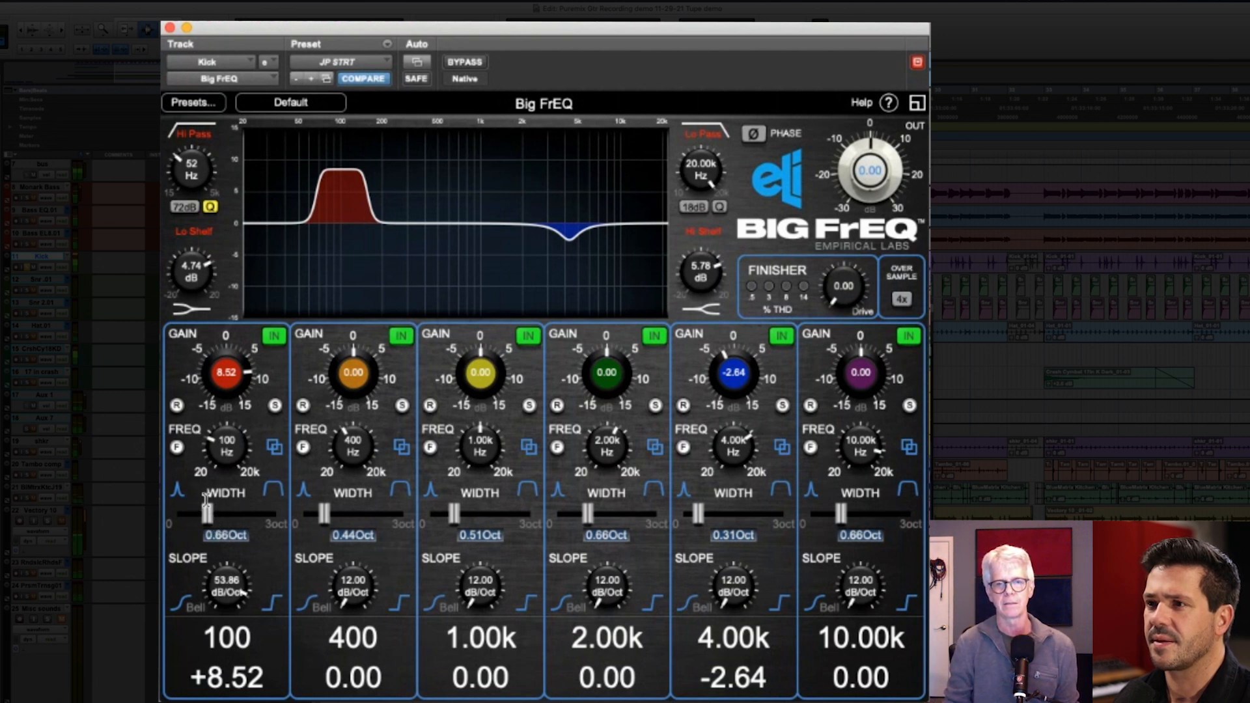
# - Widen the steep-sloped 100 Hz band to 2.81 octaves and narrow it back to 0.65 octaves
pyautogui.moveTo(207, 514); pyautogui.dragTo(246, 515)
pyautogui.moveTo(253, 516); pyautogui.dragTo(272, 511)
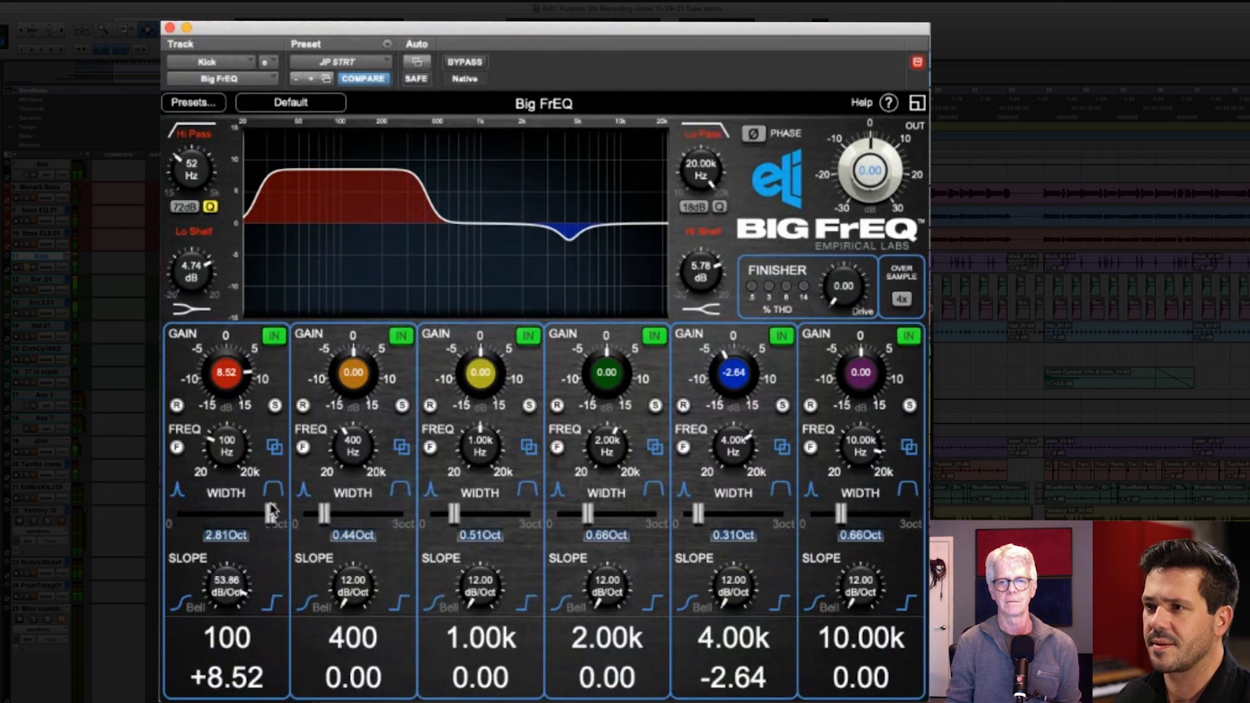
pyautogui.moveTo(272, 511); pyautogui.dragTo(206, 518)
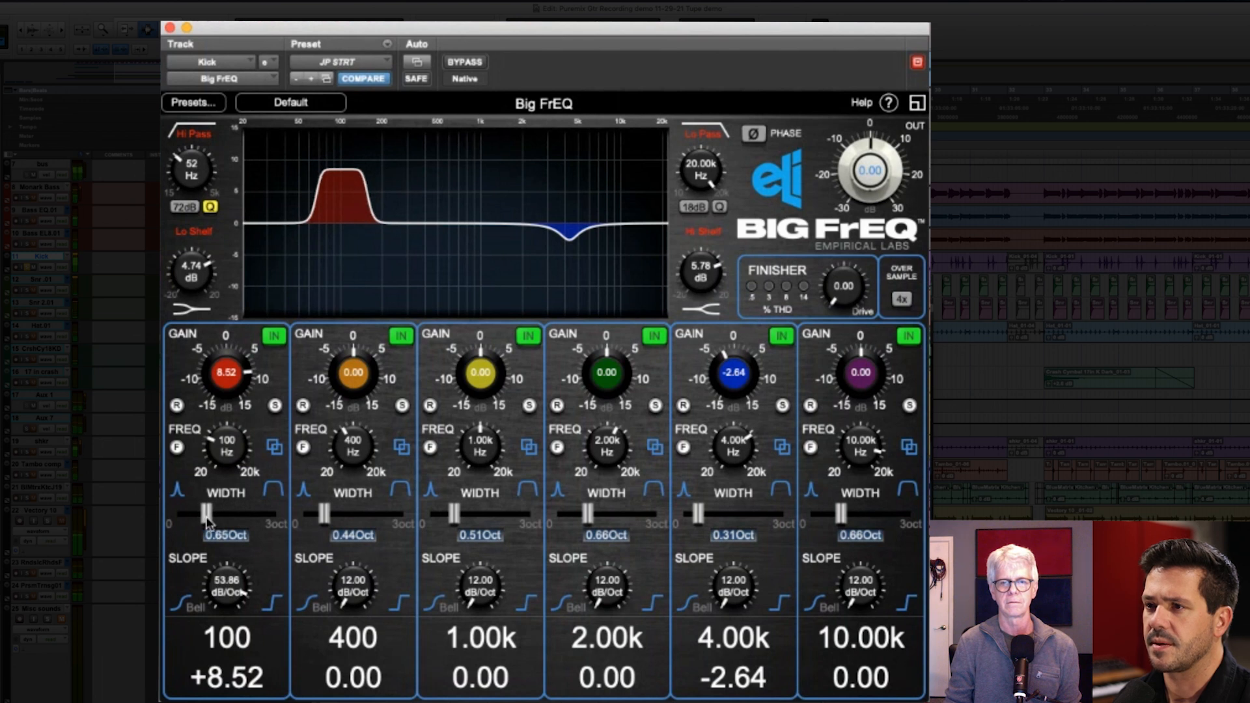
# - Lower the 100 Hz band's slope to 12.38 dB/oct, and try a 2.00-octave width before narrowing it to 0.56 octaves
pyautogui.moveTo(224, 600); pyautogui.dragTo(249, 628)
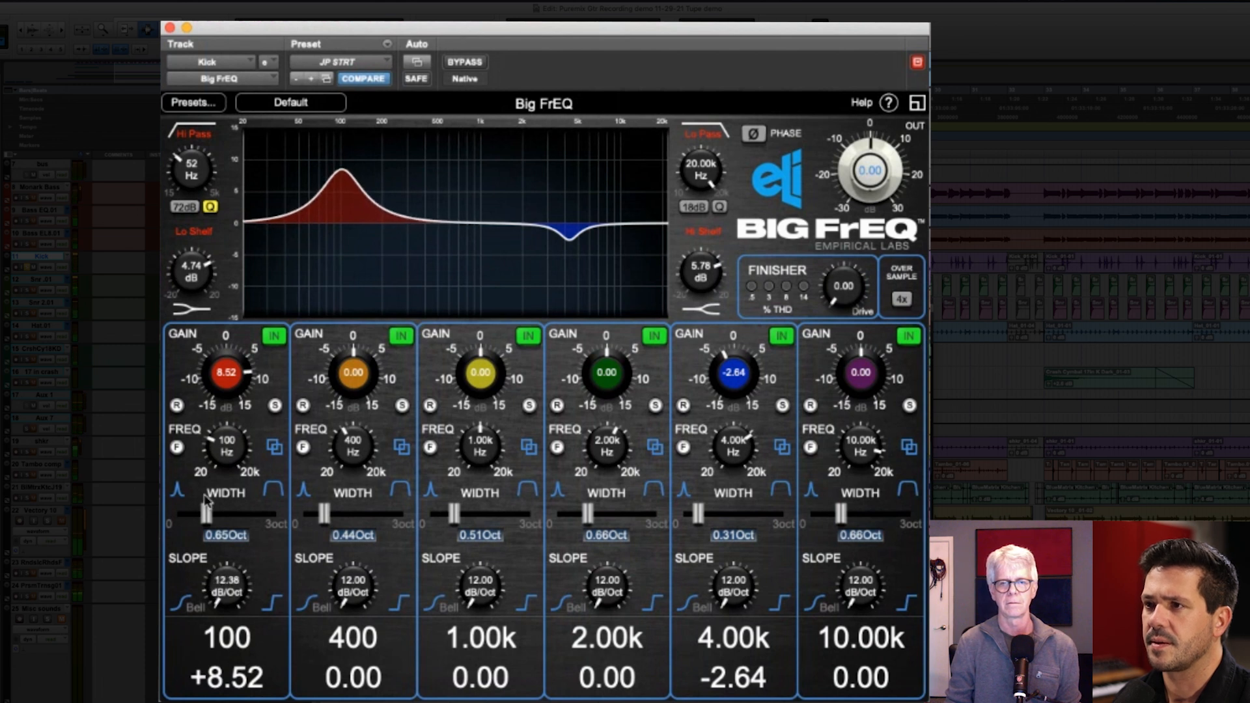
pyautogui.moveTo(205, 514); pyautogui.dragTo(250, 524)
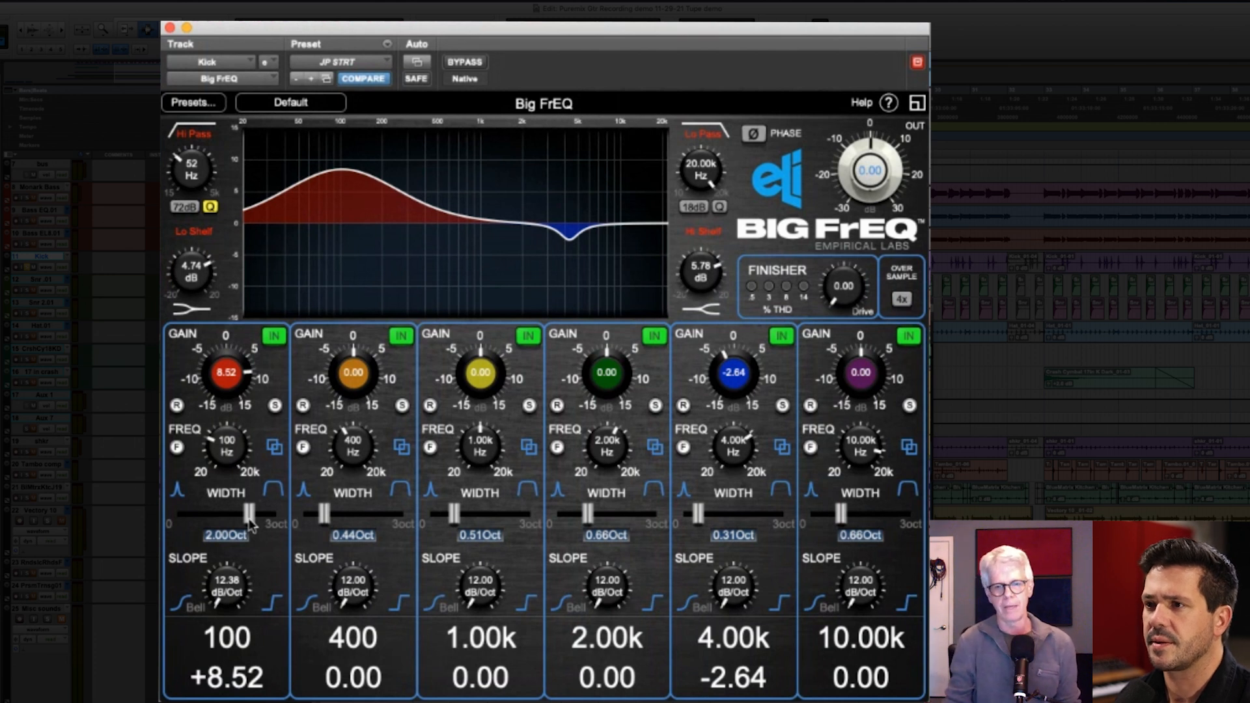
pyautogui.moveTo(249, 519); pyautogui.dragTo(204, 521)
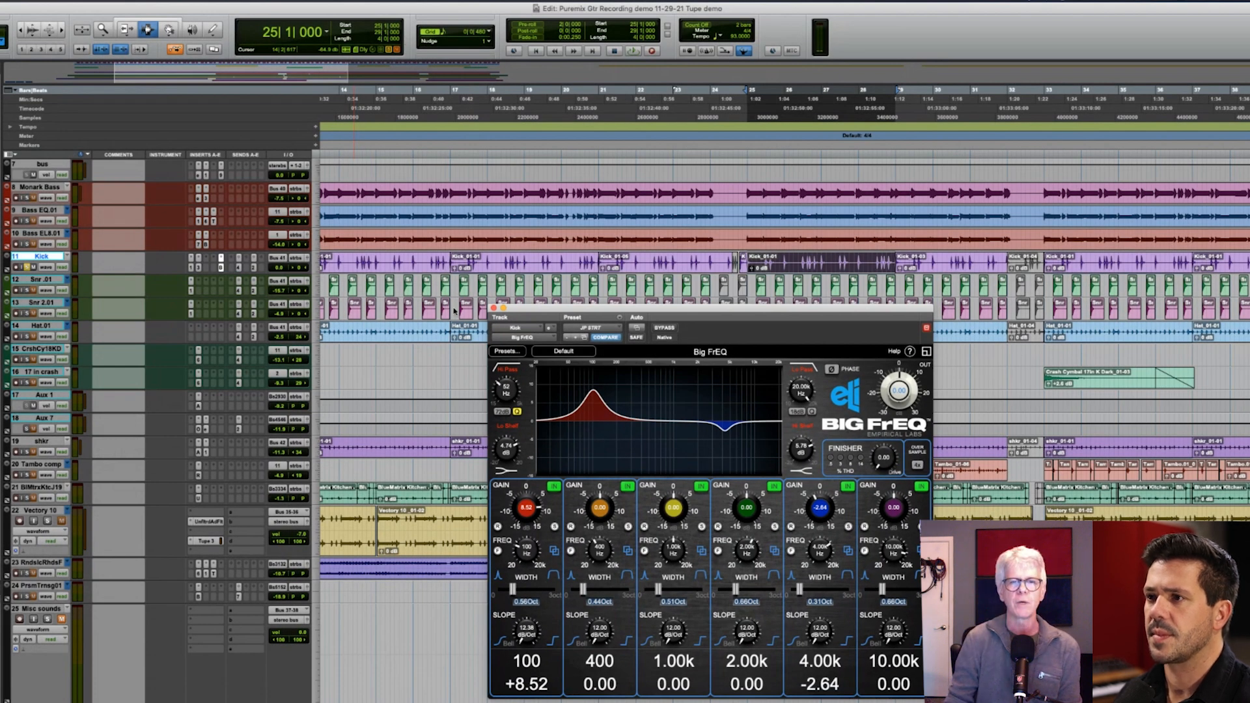
# - Close the equalizer window, bypass its insert on the Kick track and play the session from bar 25
pyautogui.click(492, 308)
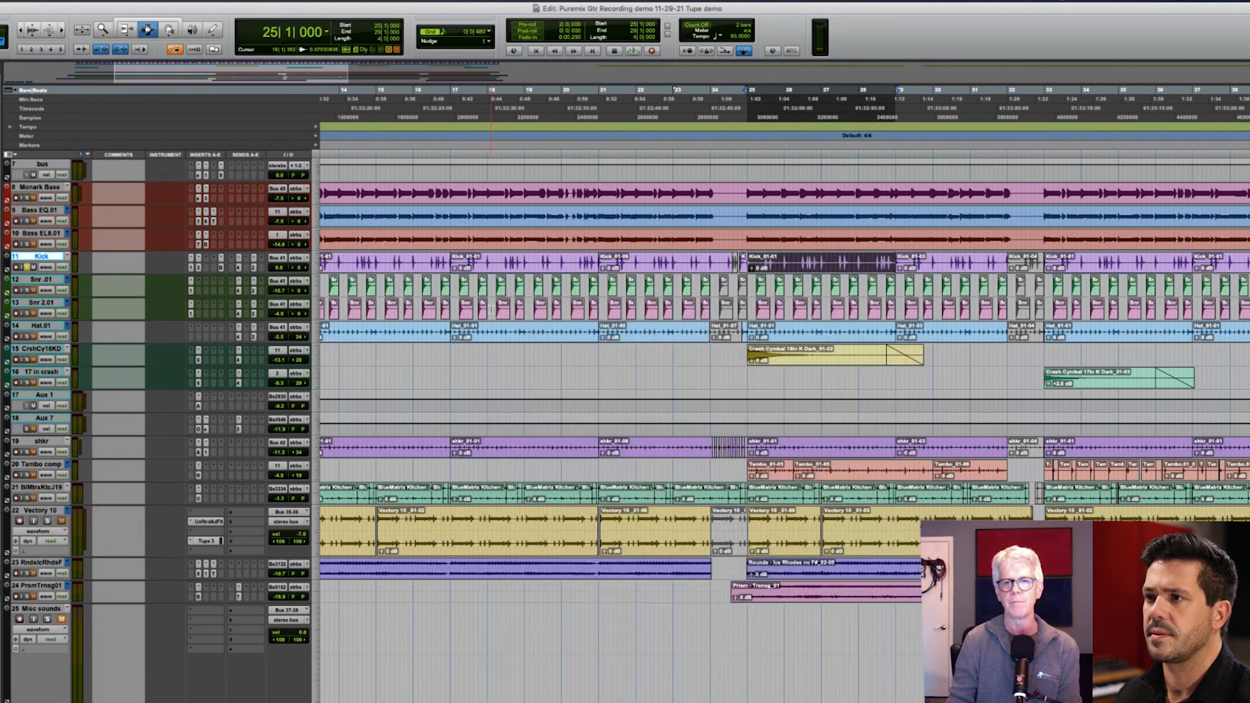
pyautogui.keyDown('super'); pyautogui.click(221, 267); pyautogui.keyUp('super')
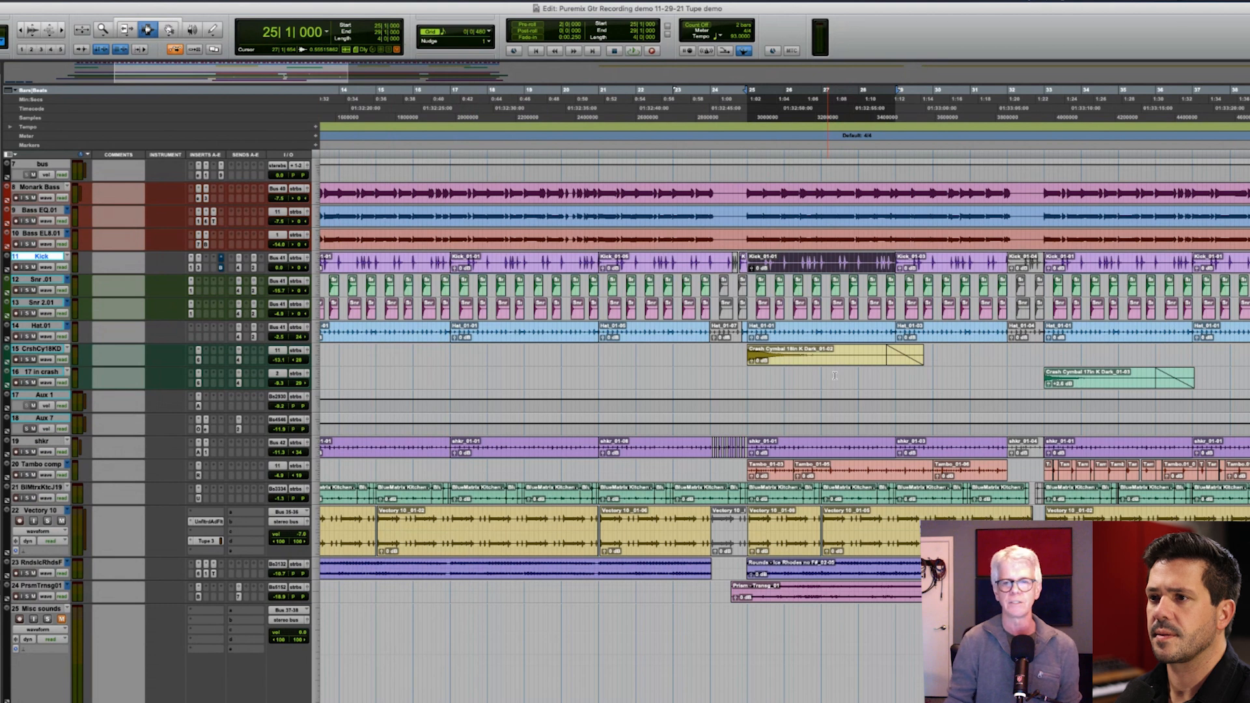
pyautogui.press('space')
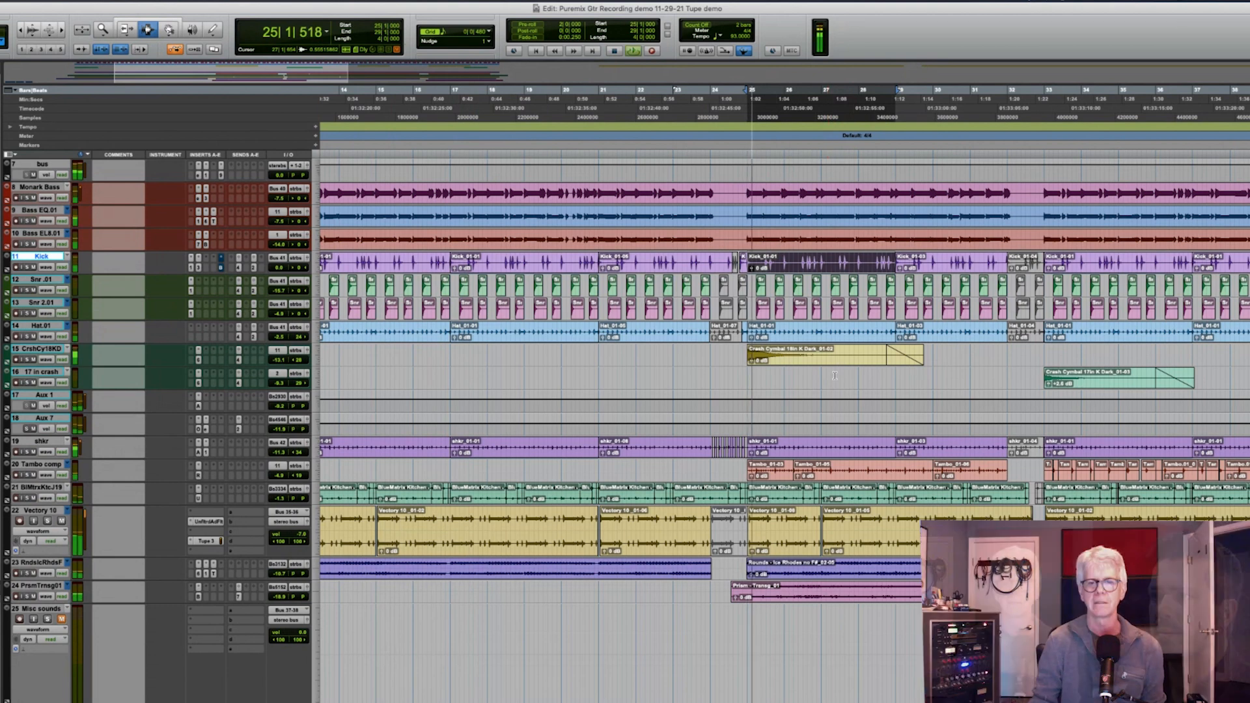
# - Stop playback, set the OtisPowerGtr track's volume to -4.7 dB and audition the session from bar 25
pyautogui.scroll(-10, 127, 592)
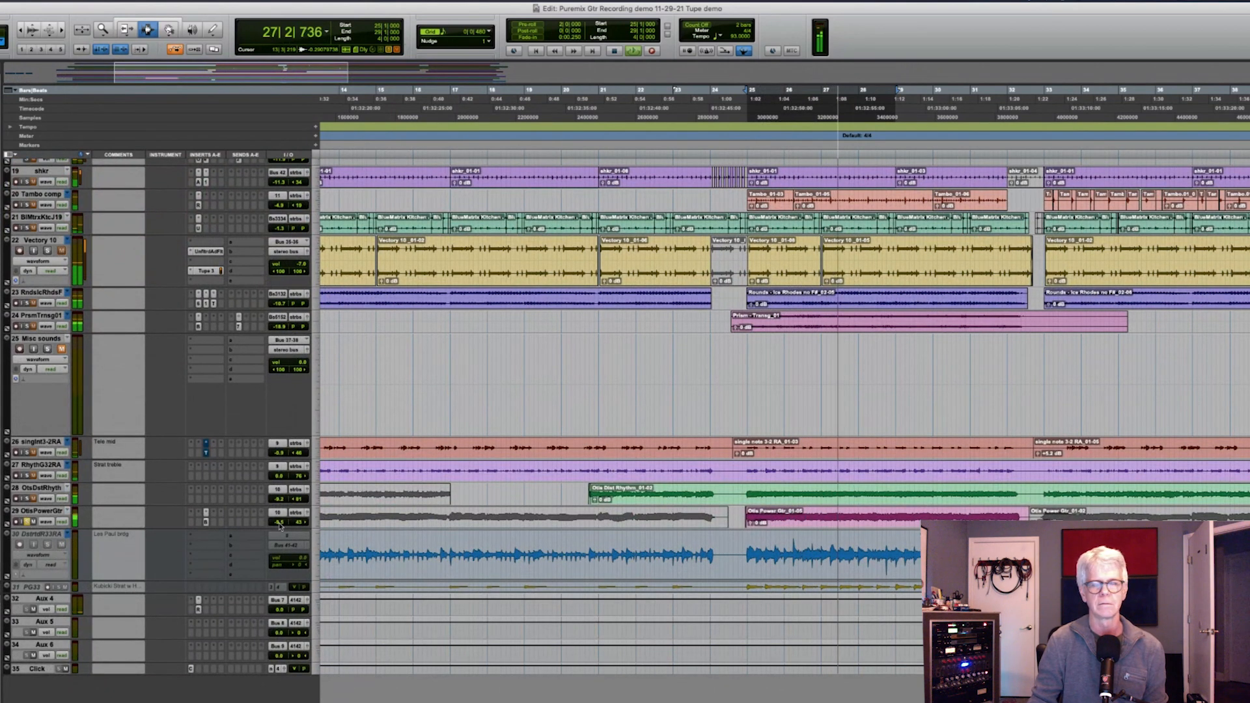
pyautogui.press('space')
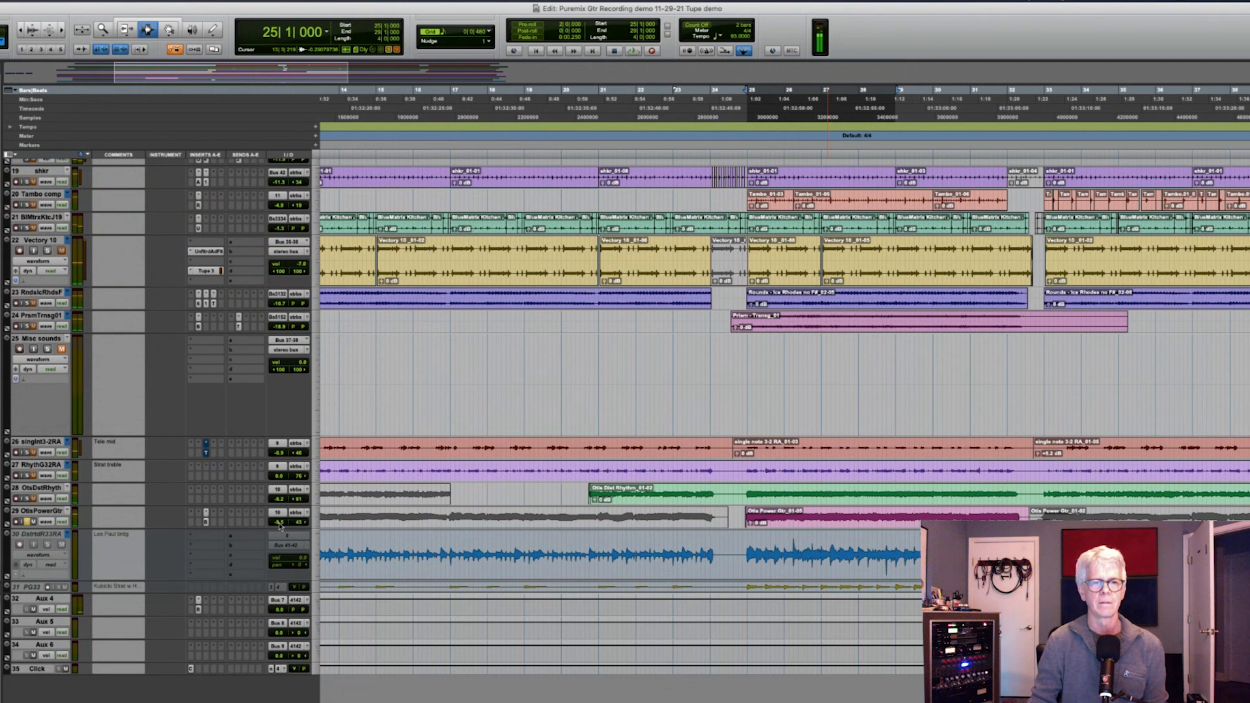
pyautogui.click(280, 525)
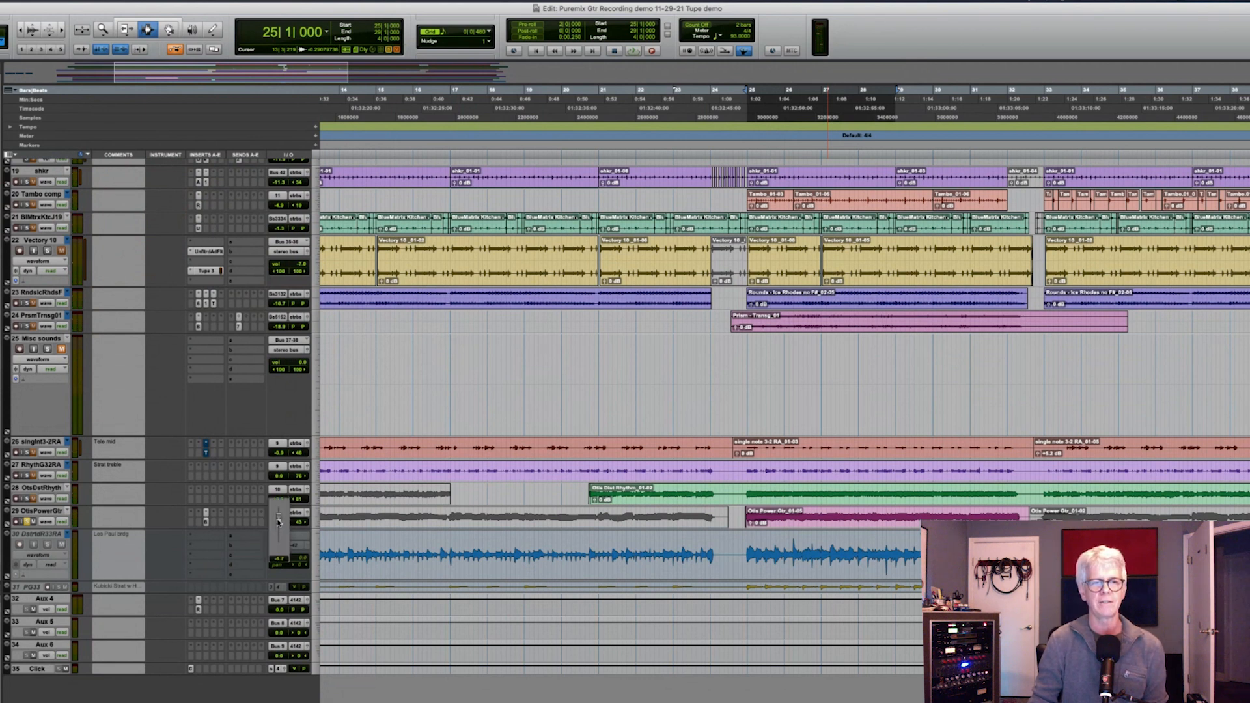
pyautogui.click(746, 523)
pyautogui.press('space')
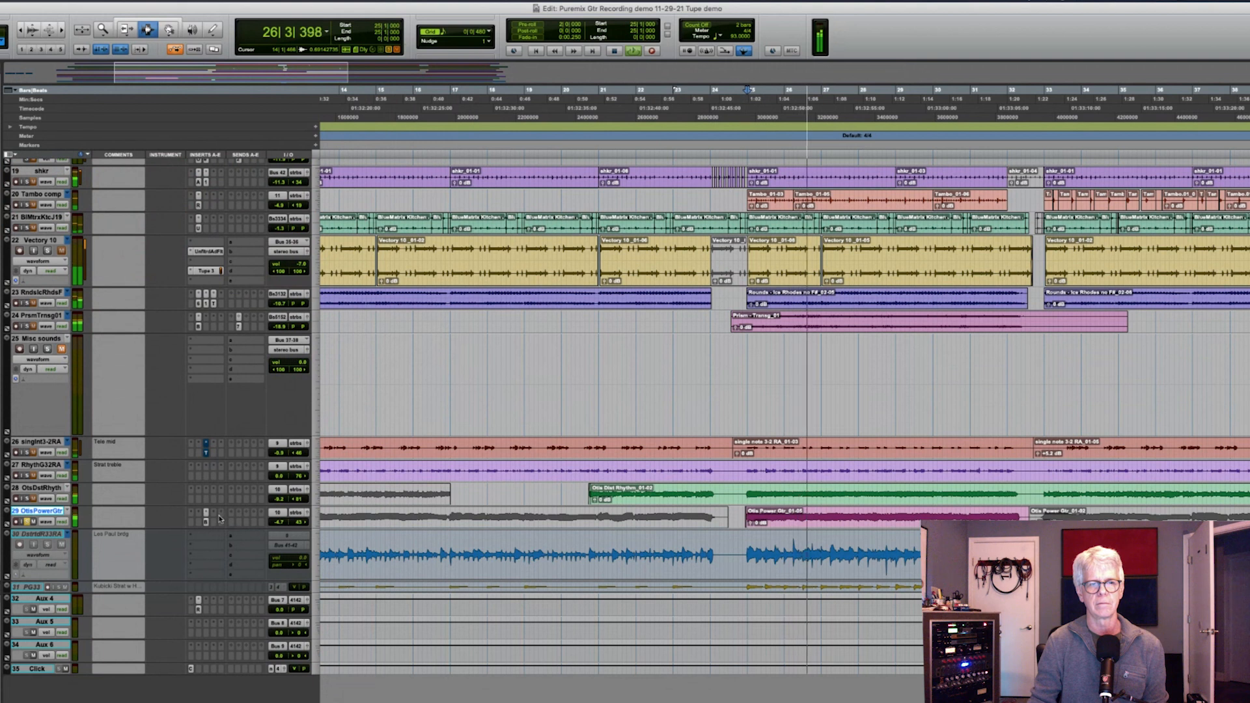
pyautogui.press('space')
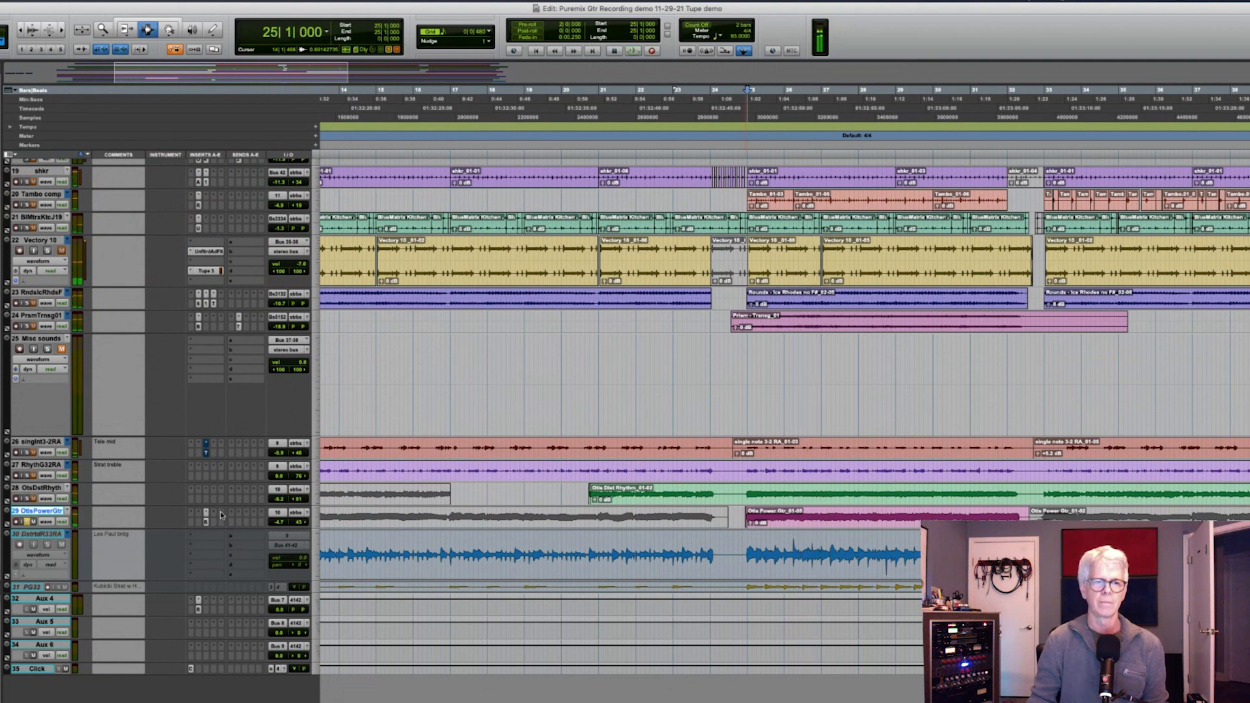
# - Insert the mono Big FrEQ equalizer in a free insert slot on the OtisPowerGtr track
pyautogui.click(221, 515)
pyautogui.moveTo(222, 513)
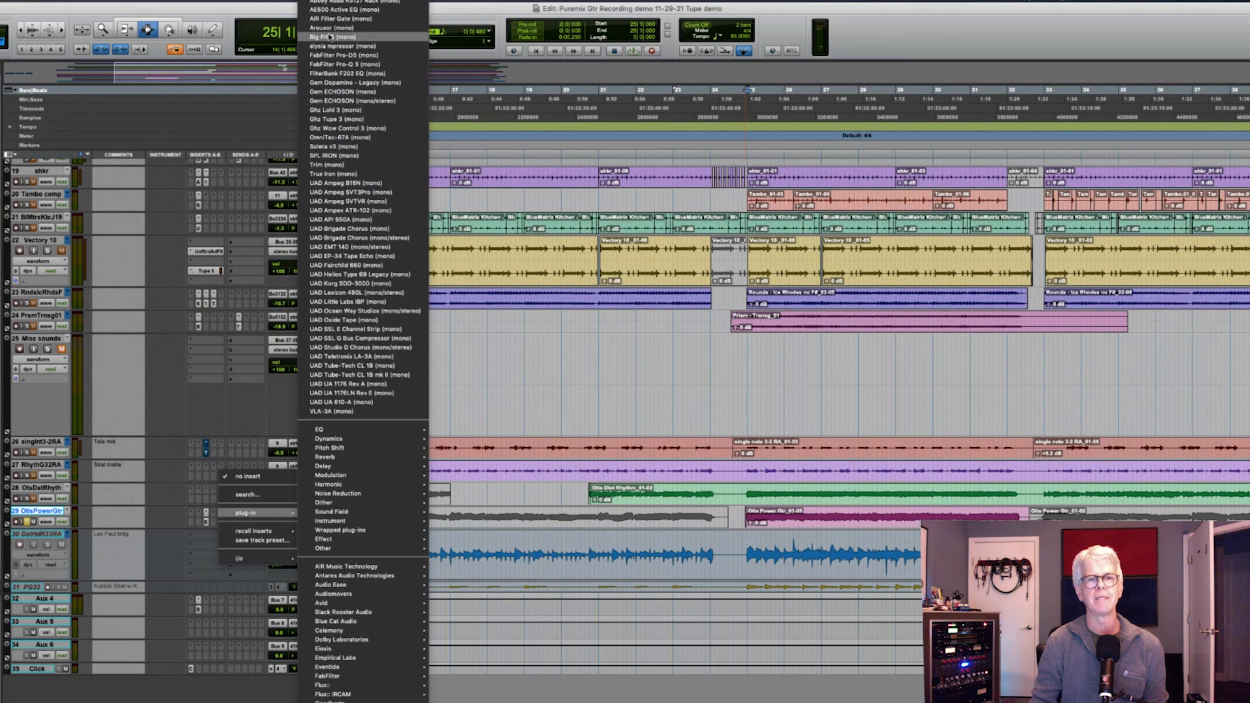
pyautogui.click(330, 36)
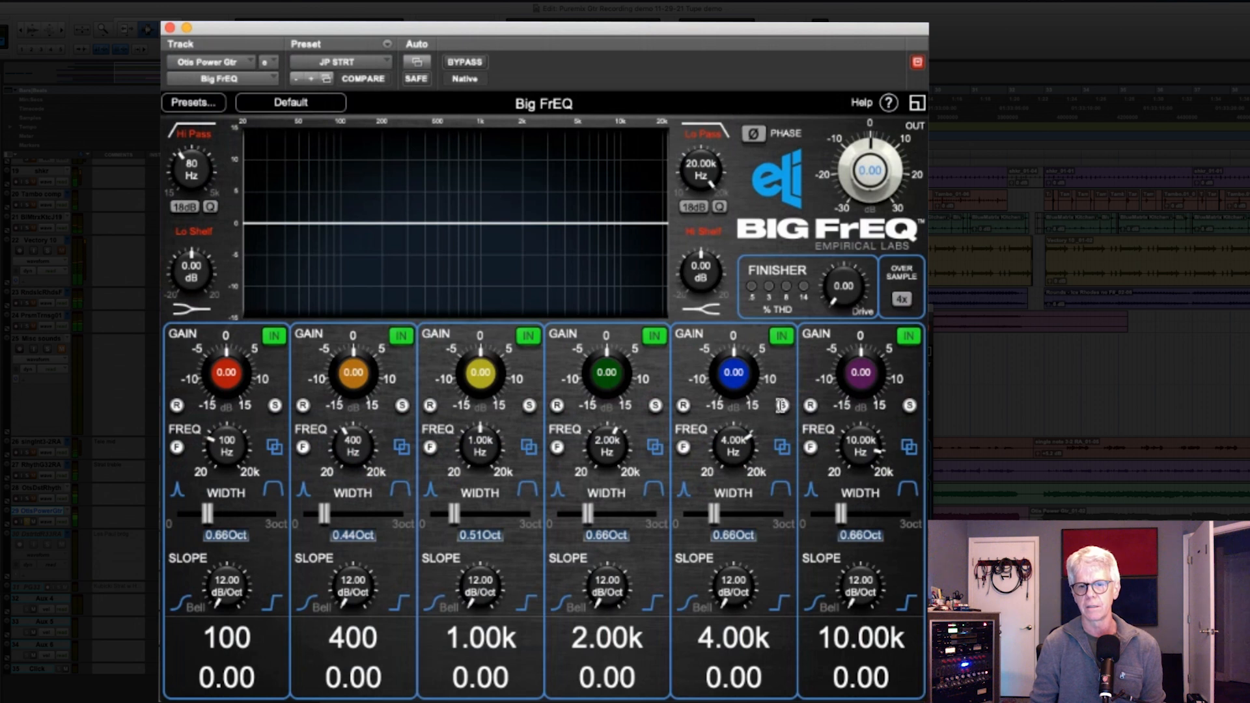
# - Solo the 4 kHz band and sweep its frequency between 4.87 and 7.19 kHz, ending at 6.58 kHz
pyautogui.click(782, 407)
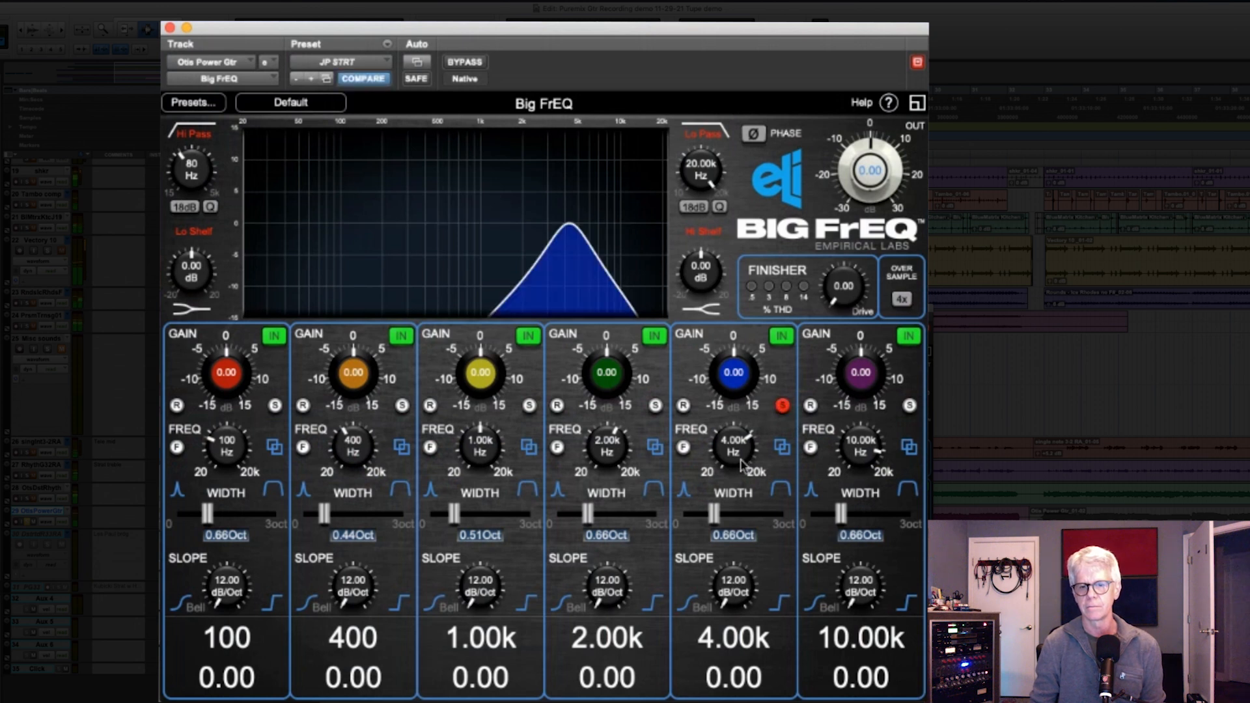
pyautogui.moveTo(738, 455); pyautogui.dragTo(733, 433)
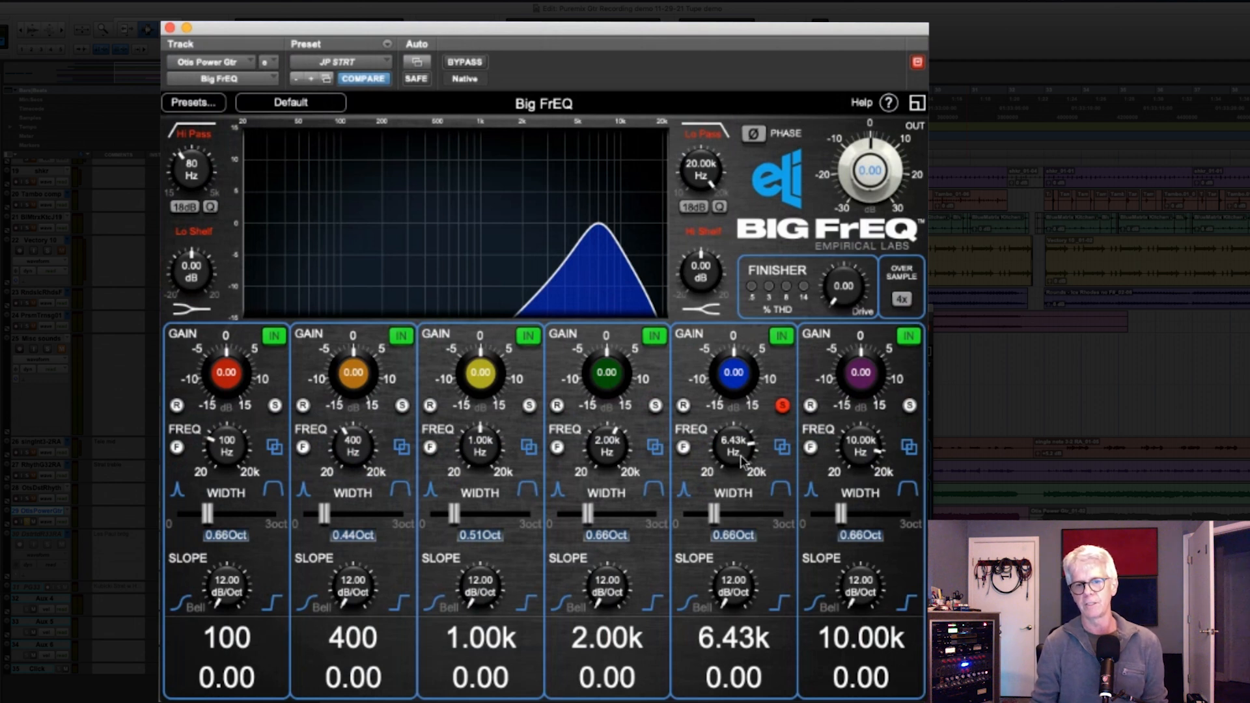
pyautogui.scroll(1, 742, 460)
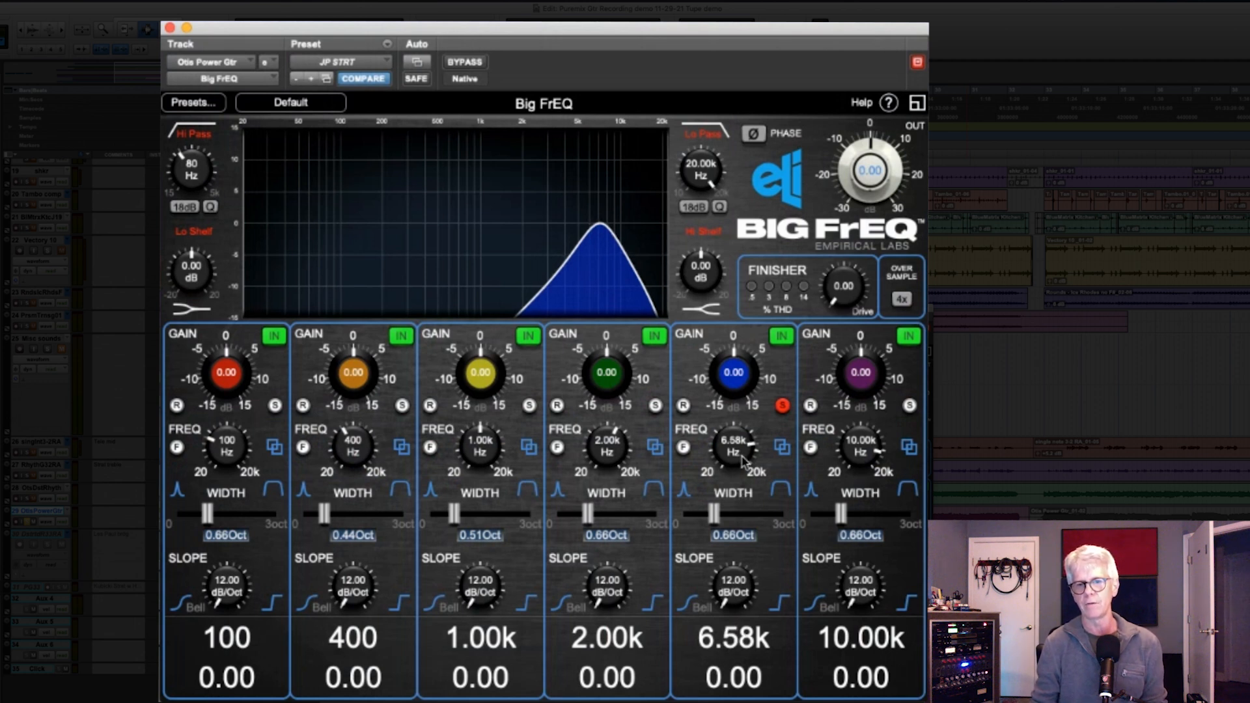
pyautogui.scroll(-13, 742, 460)
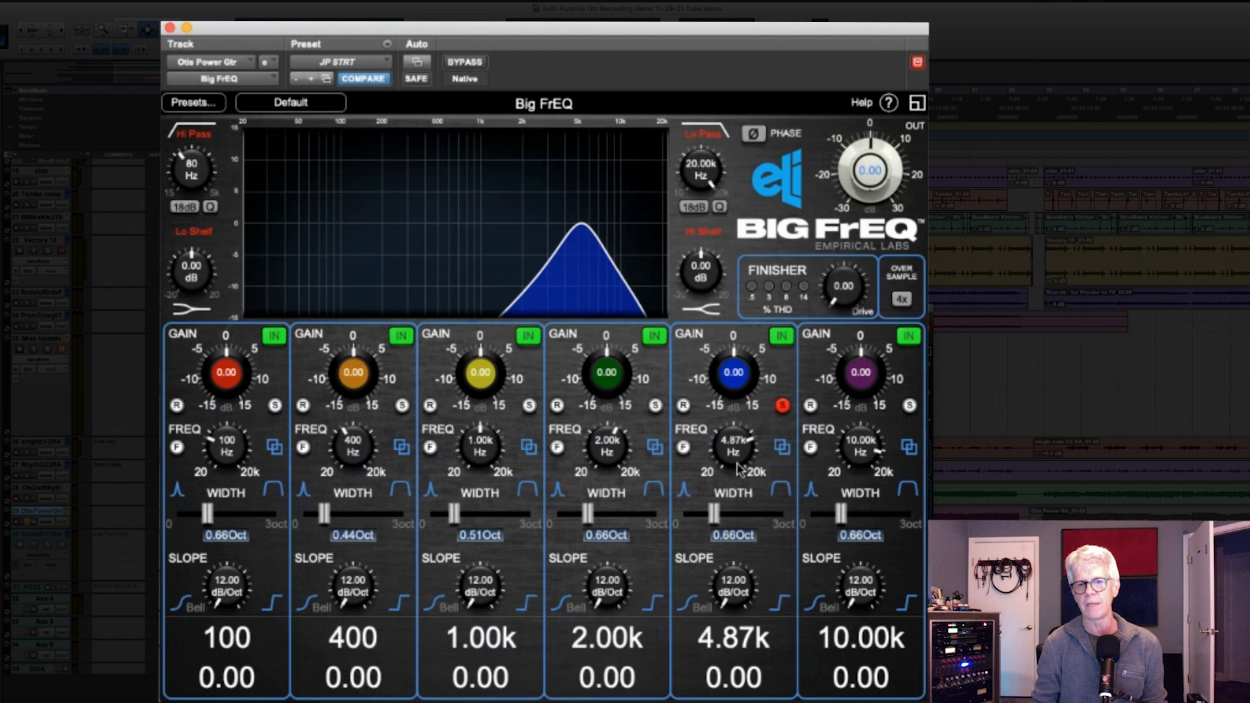
pyautogui.scroll(15, 744, 458)
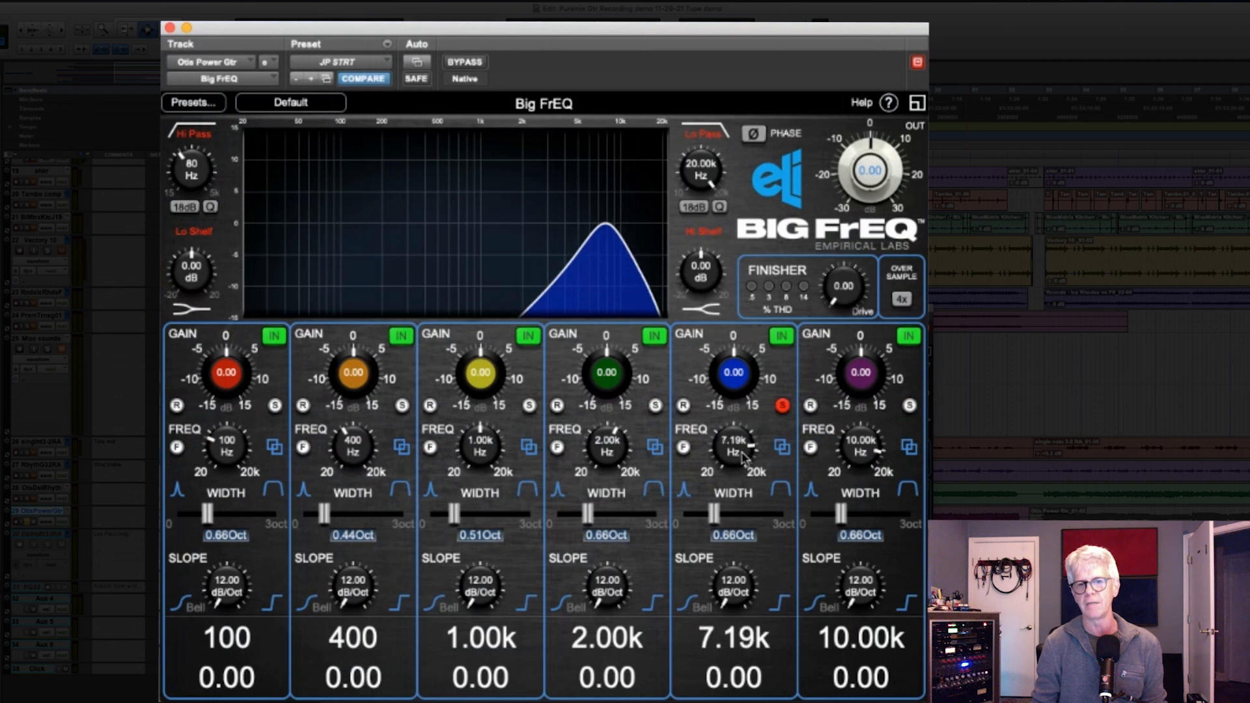
pyautogui.scroll(-4, 744, 457)
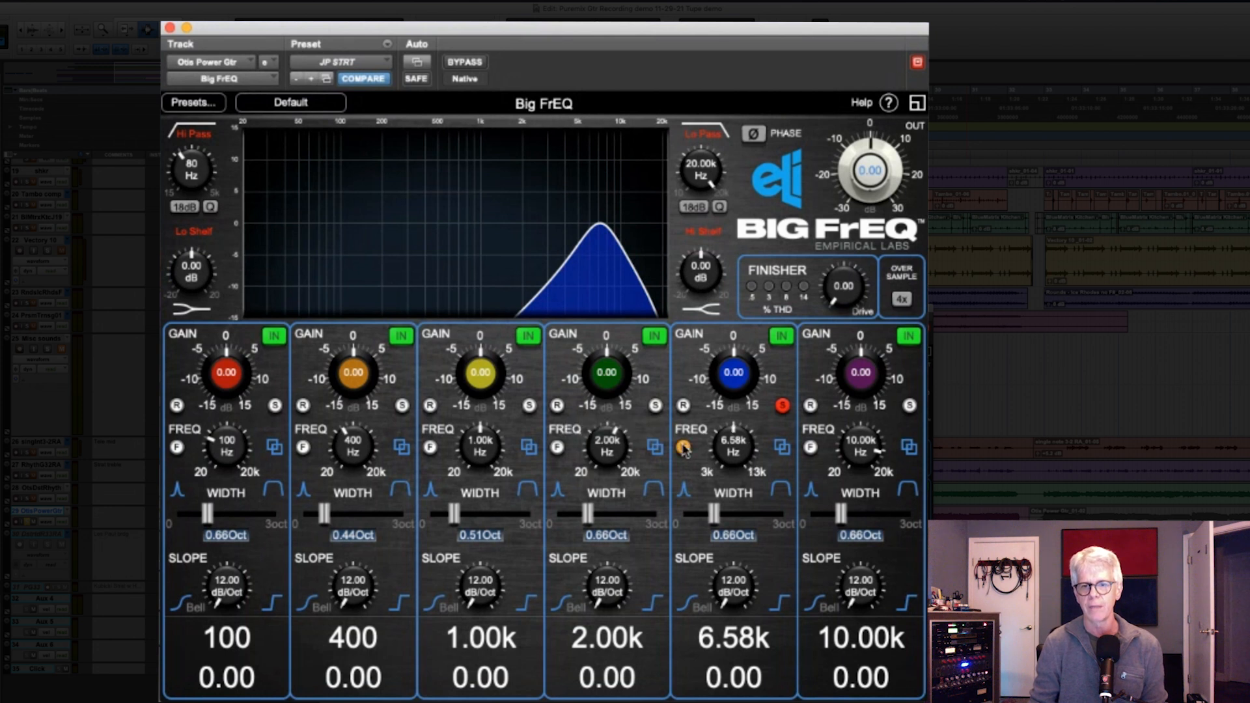
# - Enable fine frequency tuning on the soloed 6.58 kHz band, narrow it to 0.27 octaves and tune it to 6.96 kHz
pyautogui.click(684, 447)
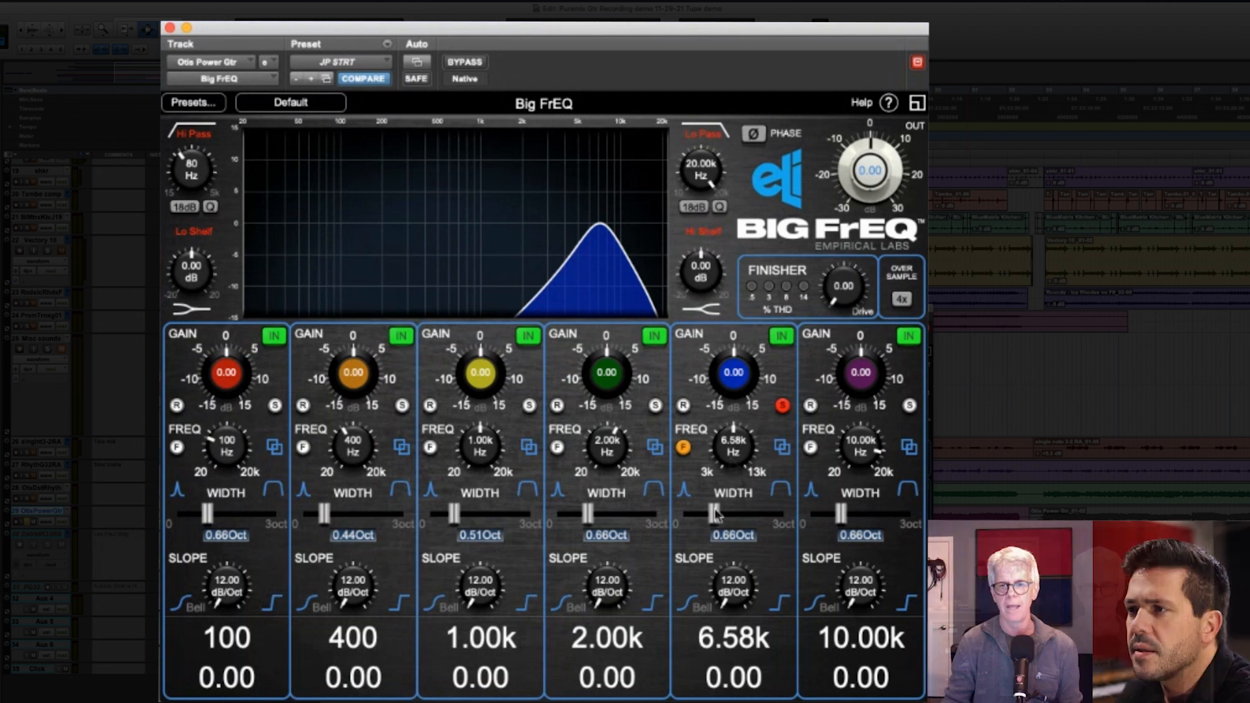
pyautogui.moveTo(715, 514); pyautogui.dragTo(697, 516)
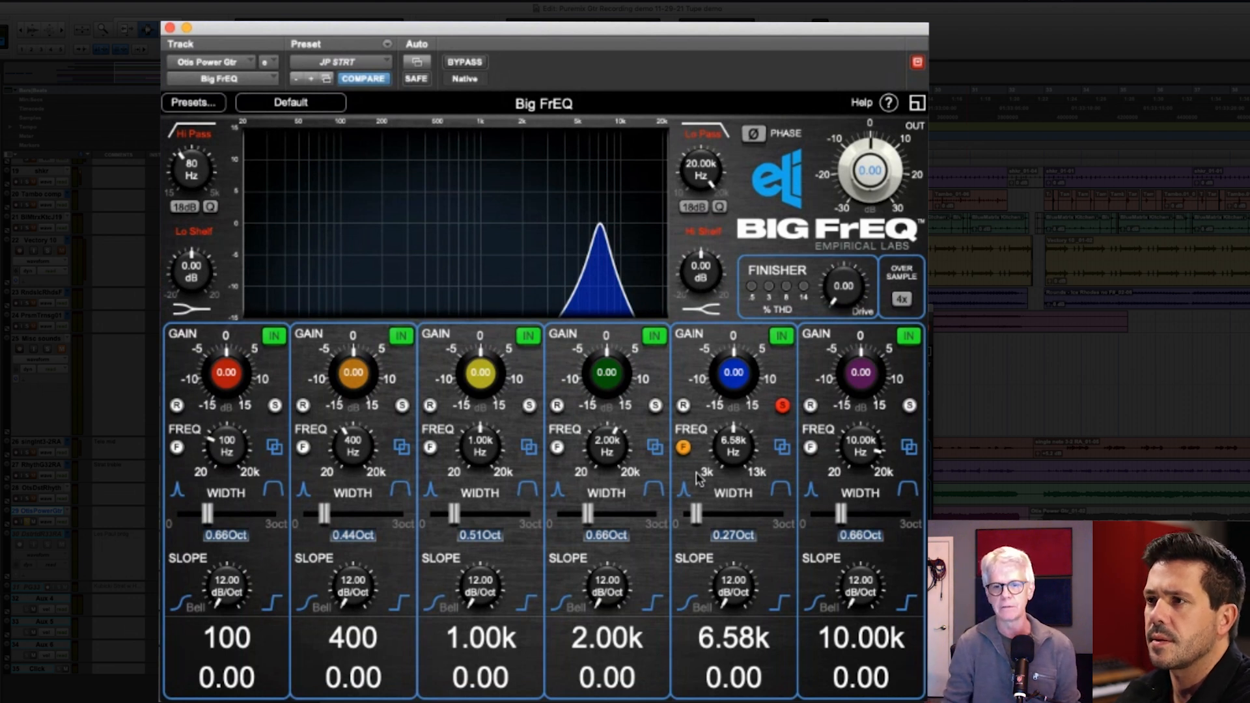
pyautogui.moveTo(742, 449)
pyautogui.mouseDown()
pyautogui.moveTo(742, 418)
pyautogui.moveTo(754, 480)
pyautogui.moveTo(746, 447)
pyautogui.mouseUp()
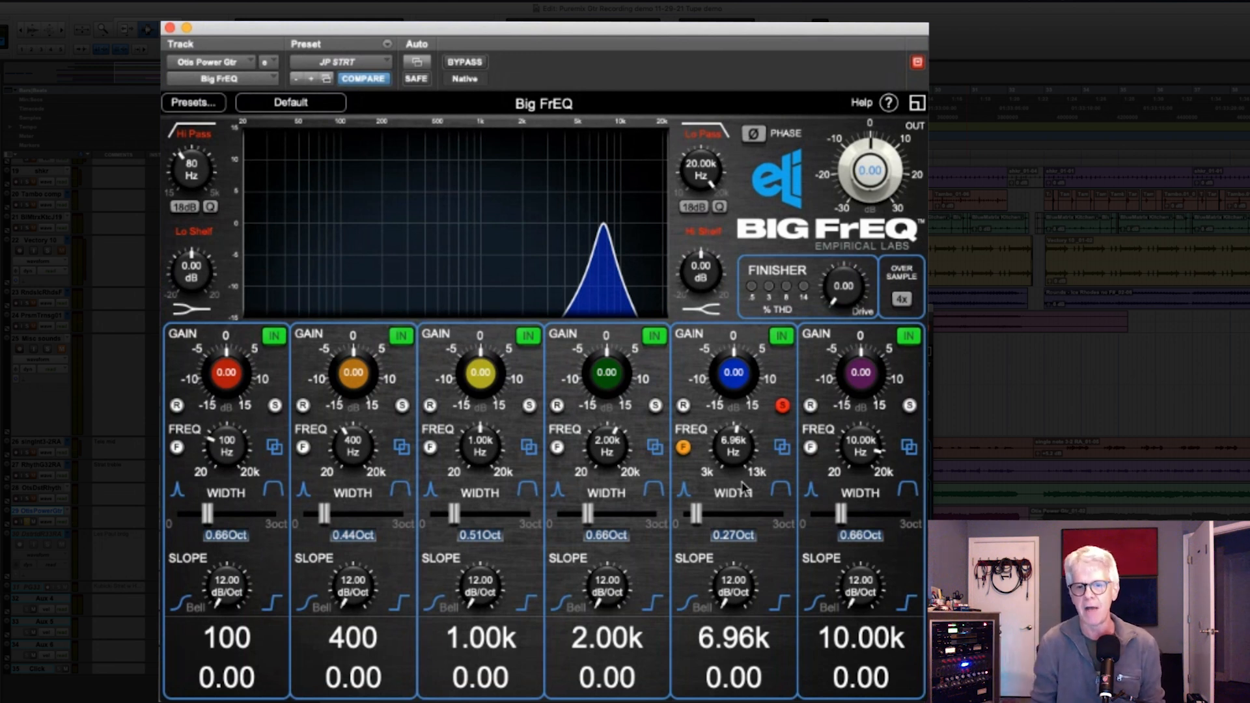
# - Unsolo the 6.96 kHz band, cut it by 3.84 dB and compare the sound with the band out and in
pyautogui.click(783, 404)
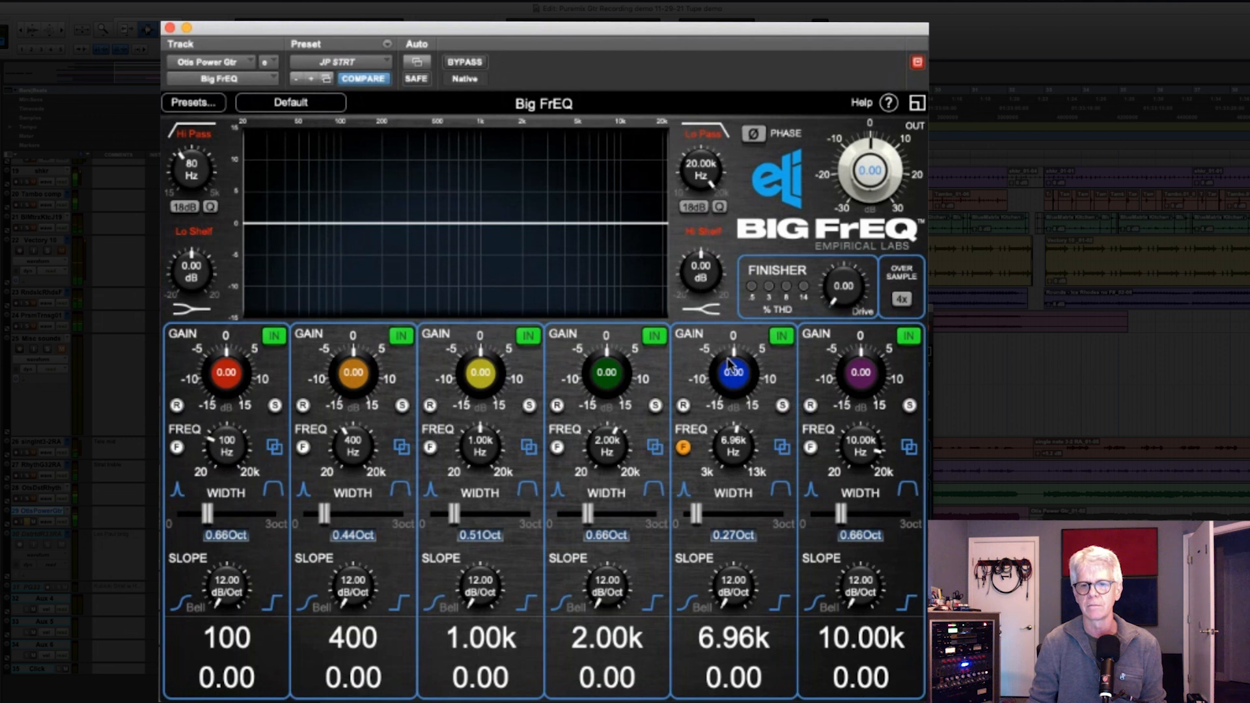
pyautogui.moveTo(728, 359); pyautogui.dragTo(720, 383)
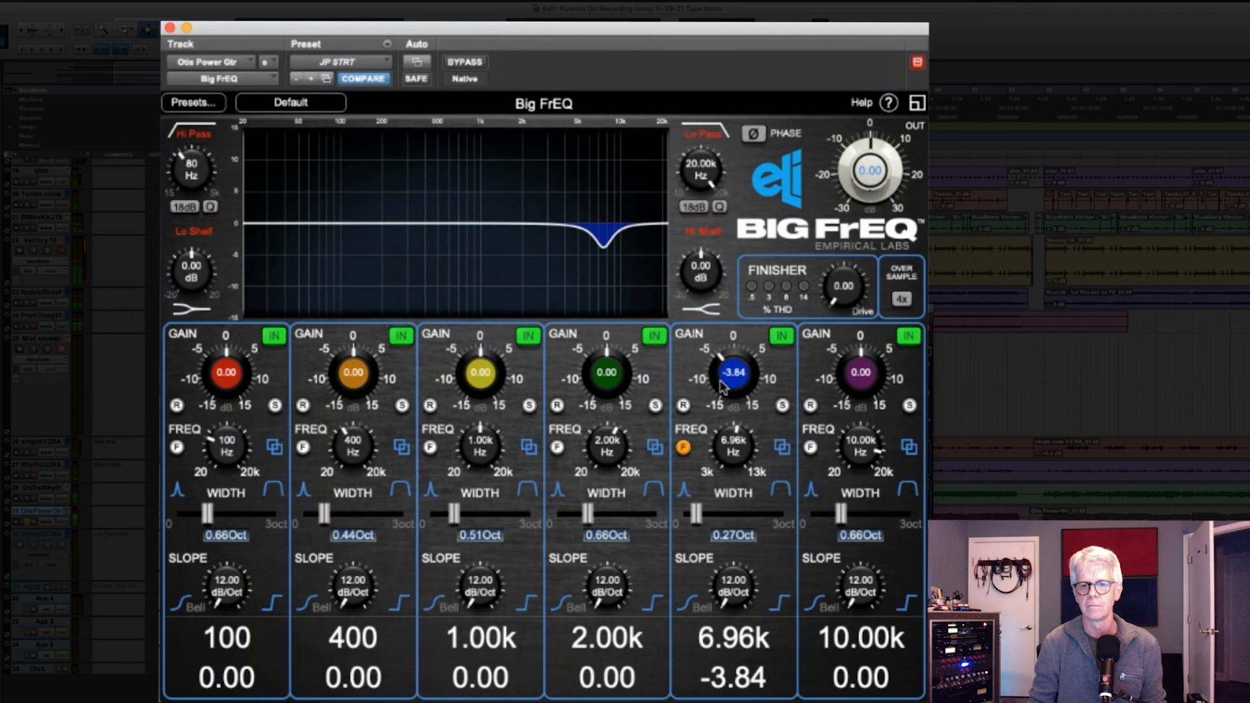
pyautogui.click(783, 336)
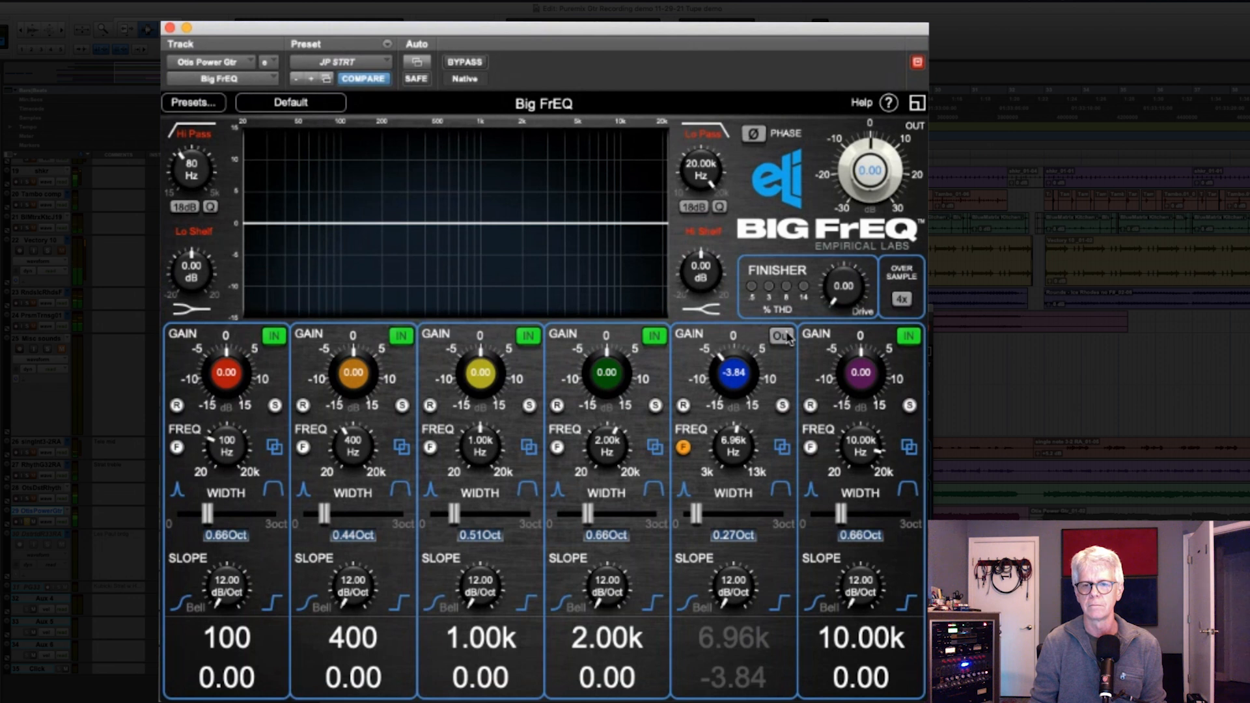
pyautogui.click(785, 336)
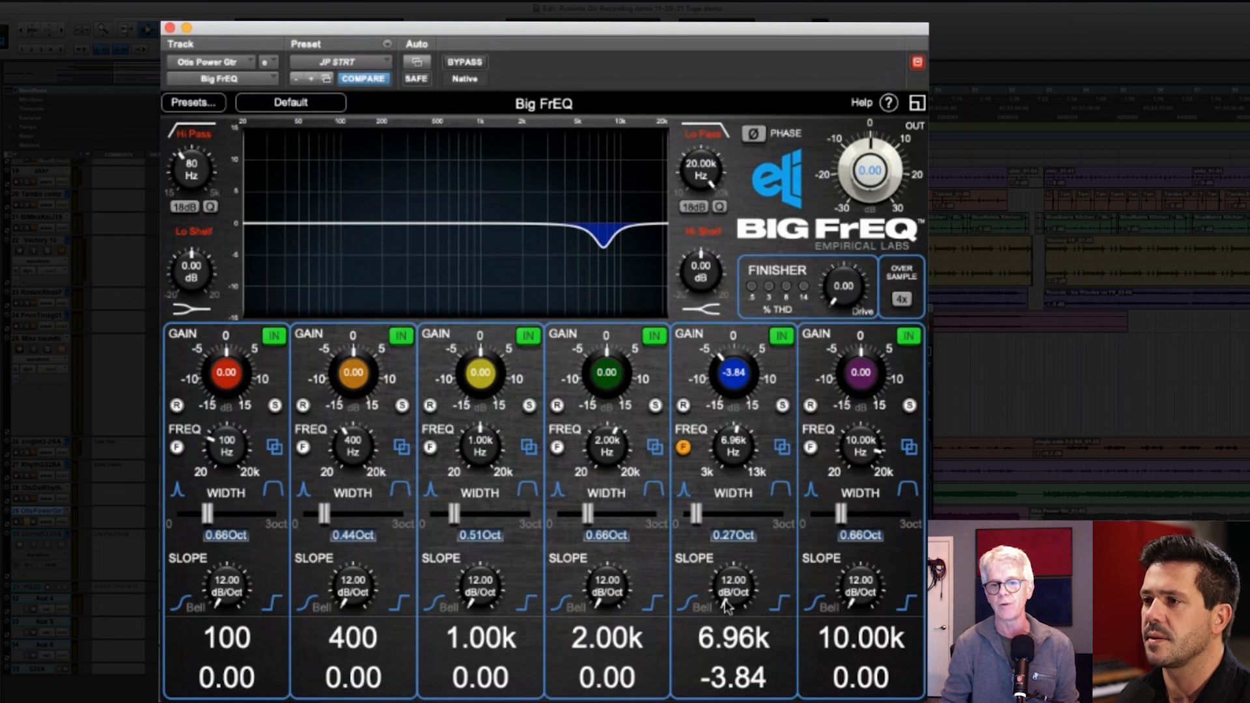
# - Try steeper slopes of 27.94, 32.54 and 23.71 dB/oct on the 6.96 kHz cut, returning to 12 dB/oct each time
pyautogui.moveTo(728, 597); pyautogui.dragTo(745, 538)
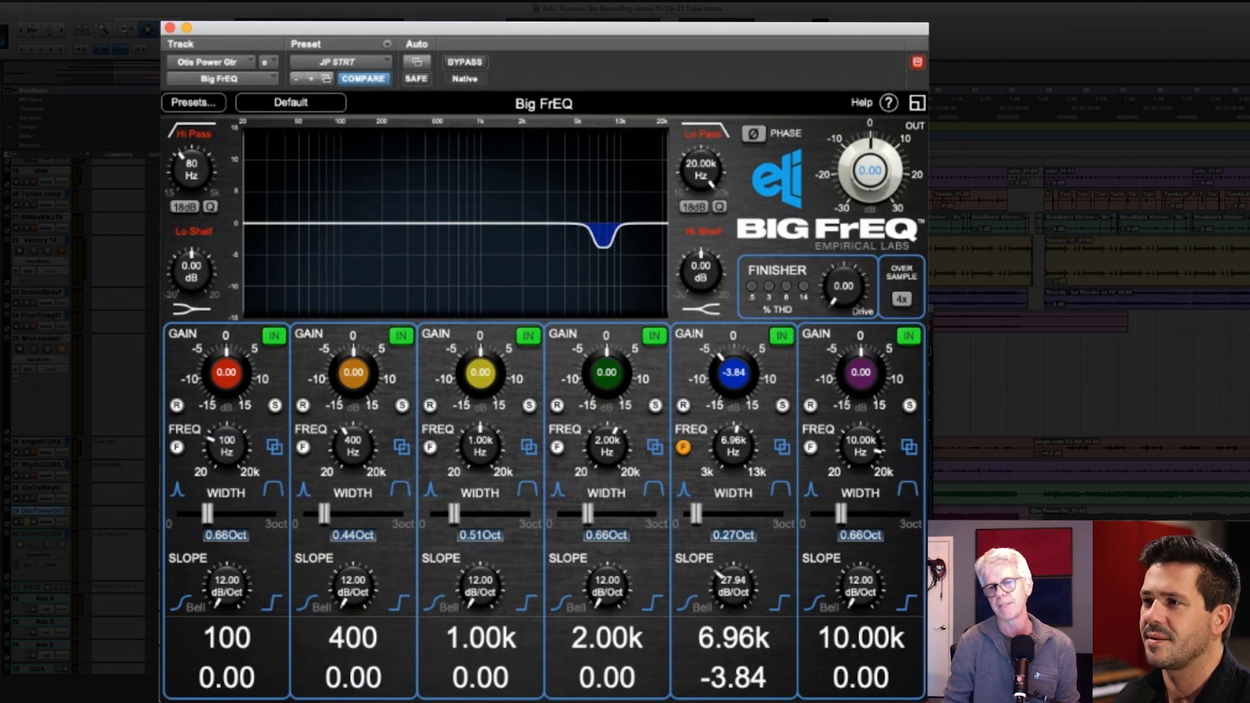
pyautogui.keyDown('alt'); pyautogui.click(716, 591); pyautogui.keyUp('alt')
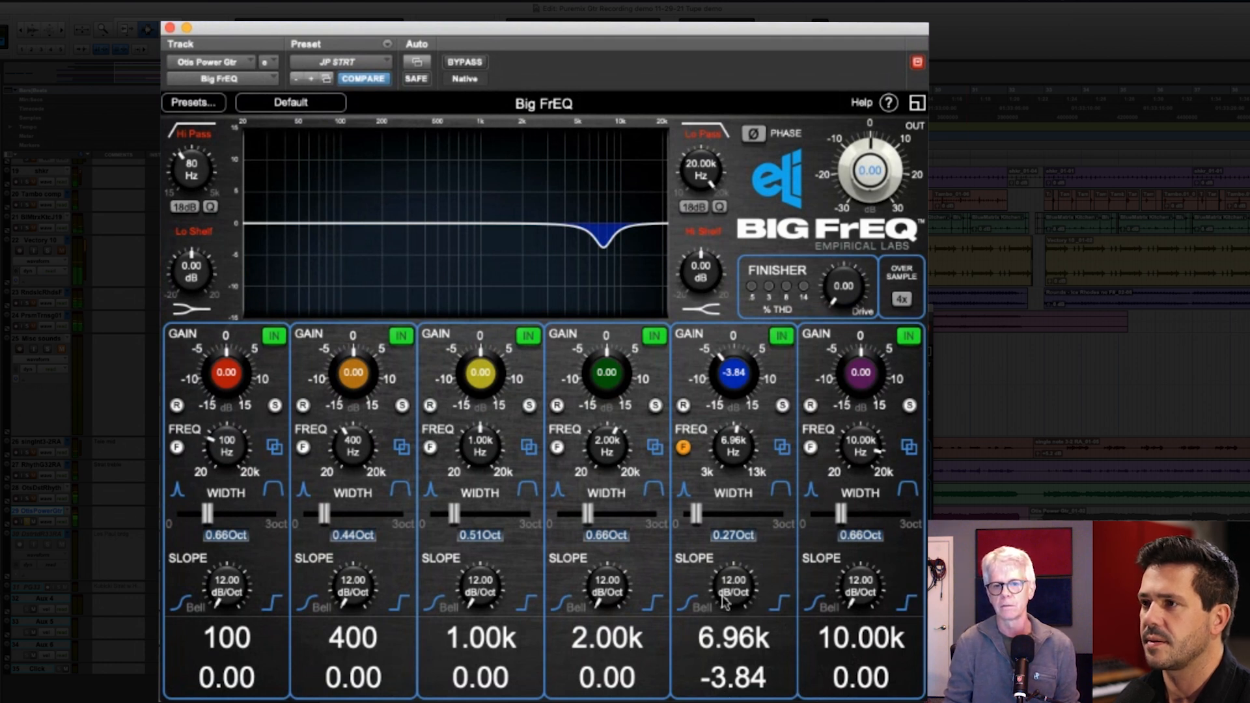
pyautogui.moveTo(725, 602); pyautogui.dragTo(761, 524)
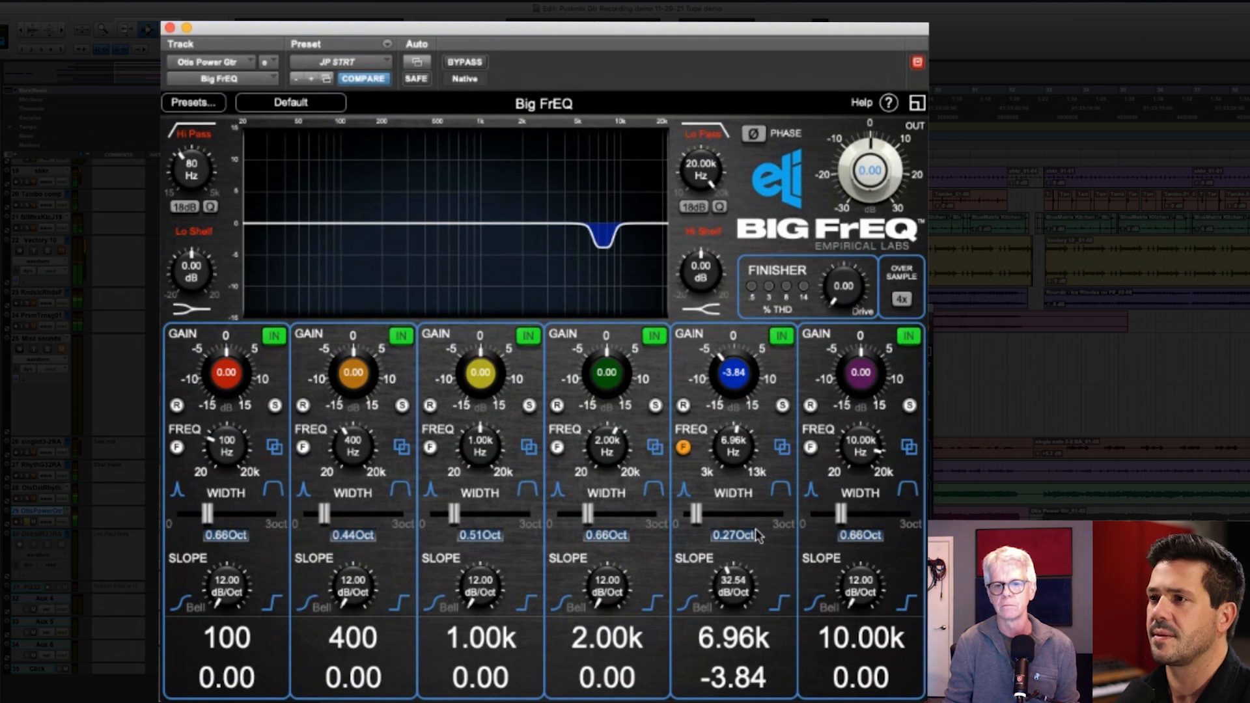
pyautogui.keyDown('alt'); pyautogui.click(737, 581); pyautogui.keyUp('alt')
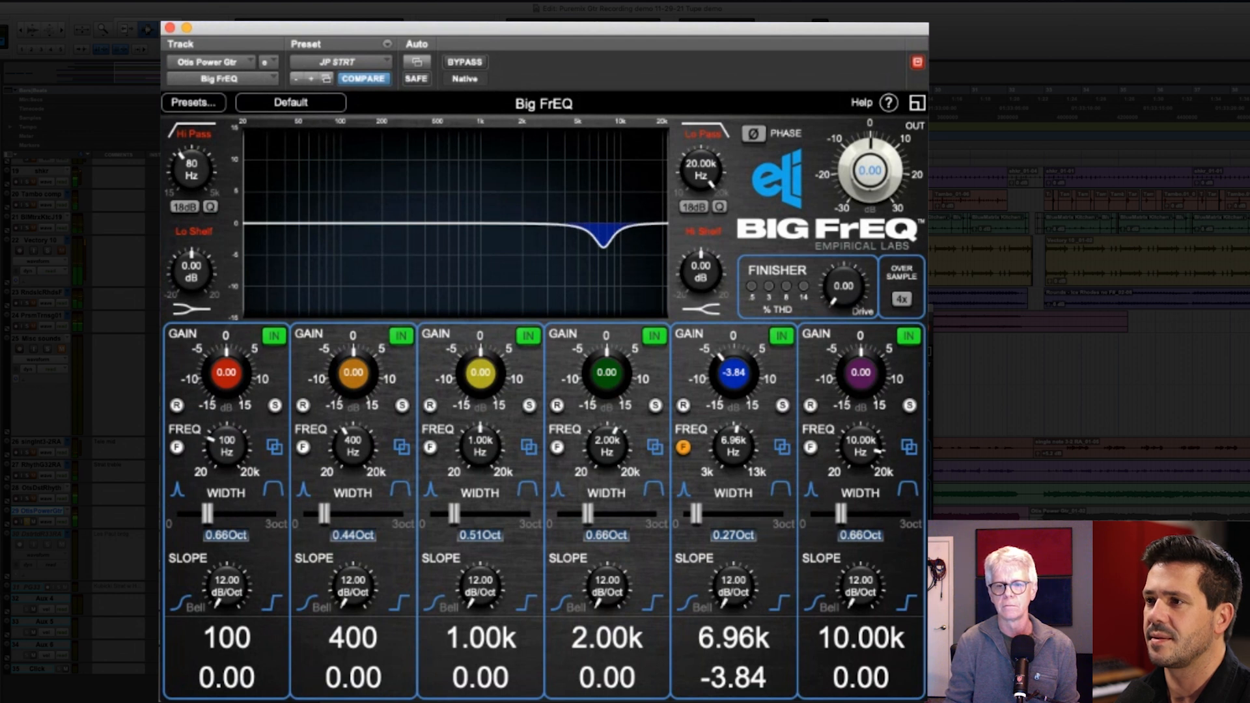
pyautogui.moveTo(737, 584); pyautogui.dragTo(802, 697)
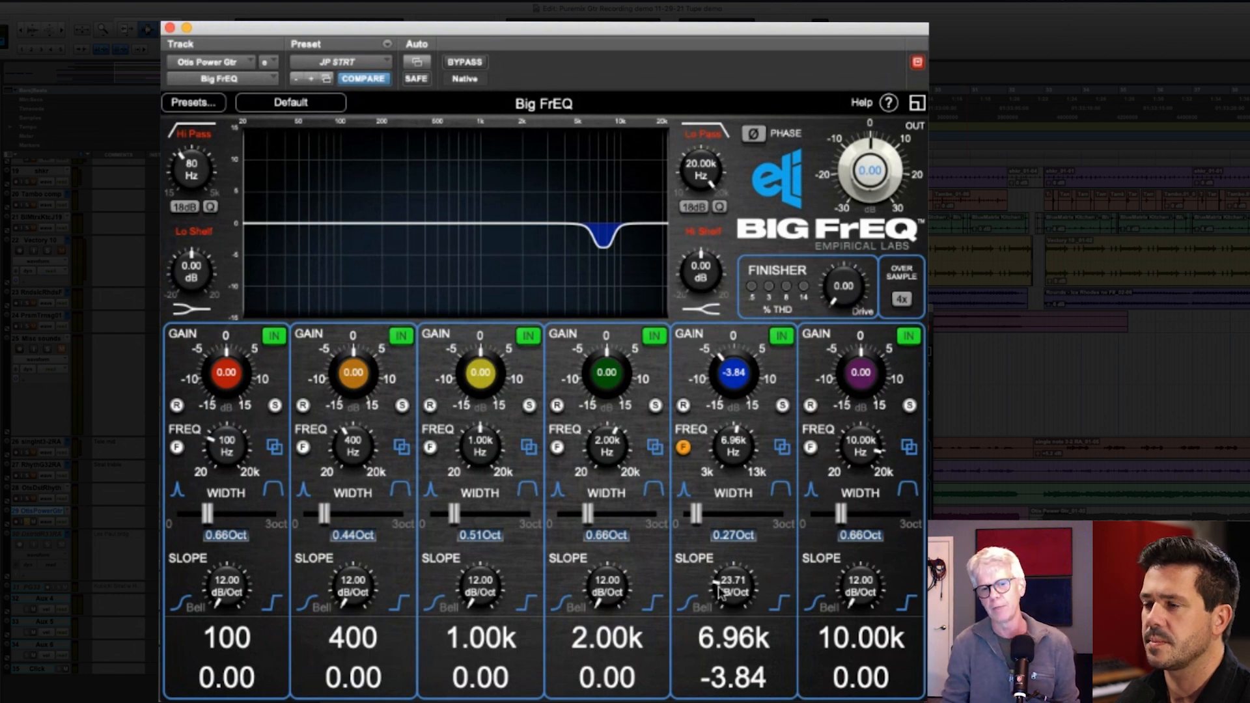
pyautogui.moveTo(719, 591); pyautogui.dragTo(776, 701)
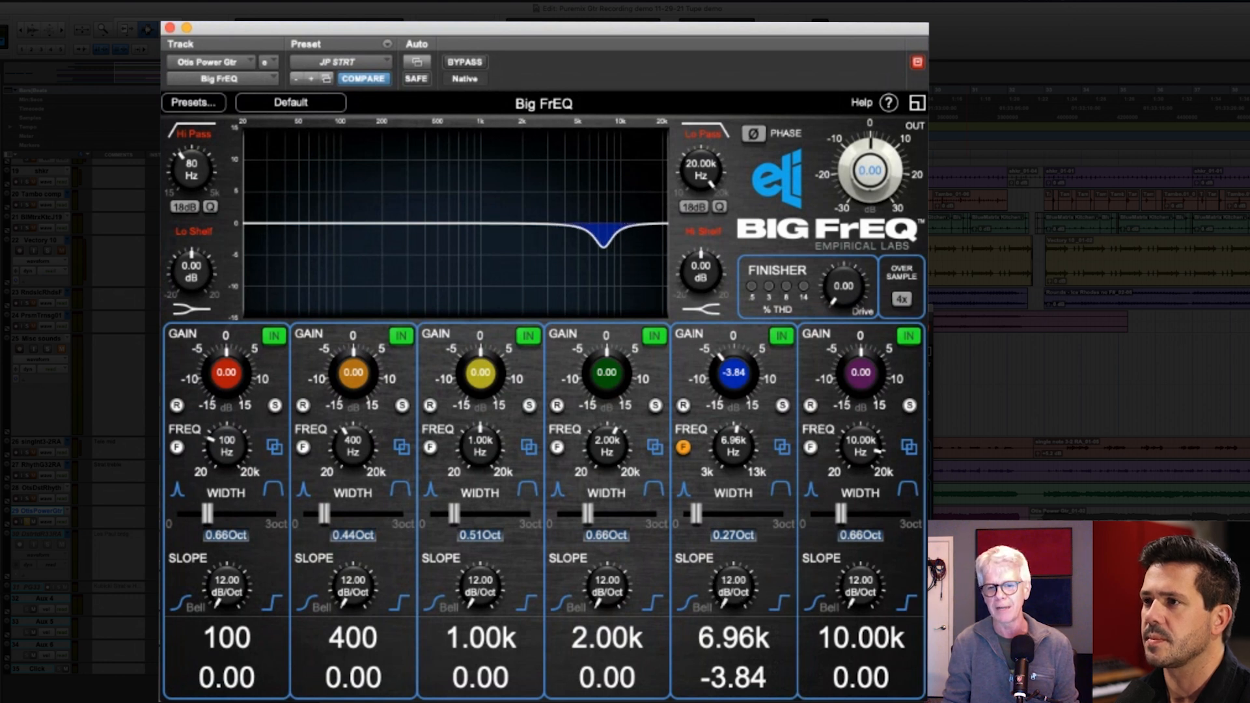
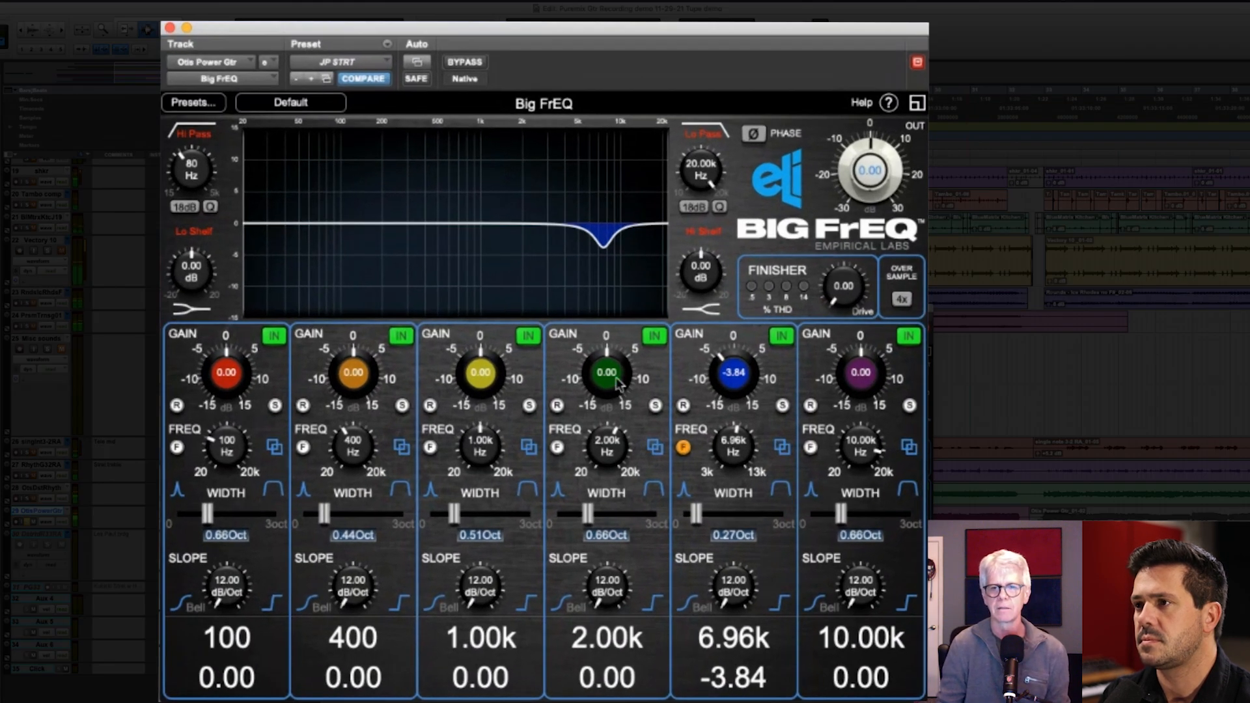
# - Boost the 2 kHz band by 2.88 dB at 2.38 kHz and compare the sound with the band out and in
pyautogui.moveTo(617, 383); pyautogui.dragTo(625, 358)
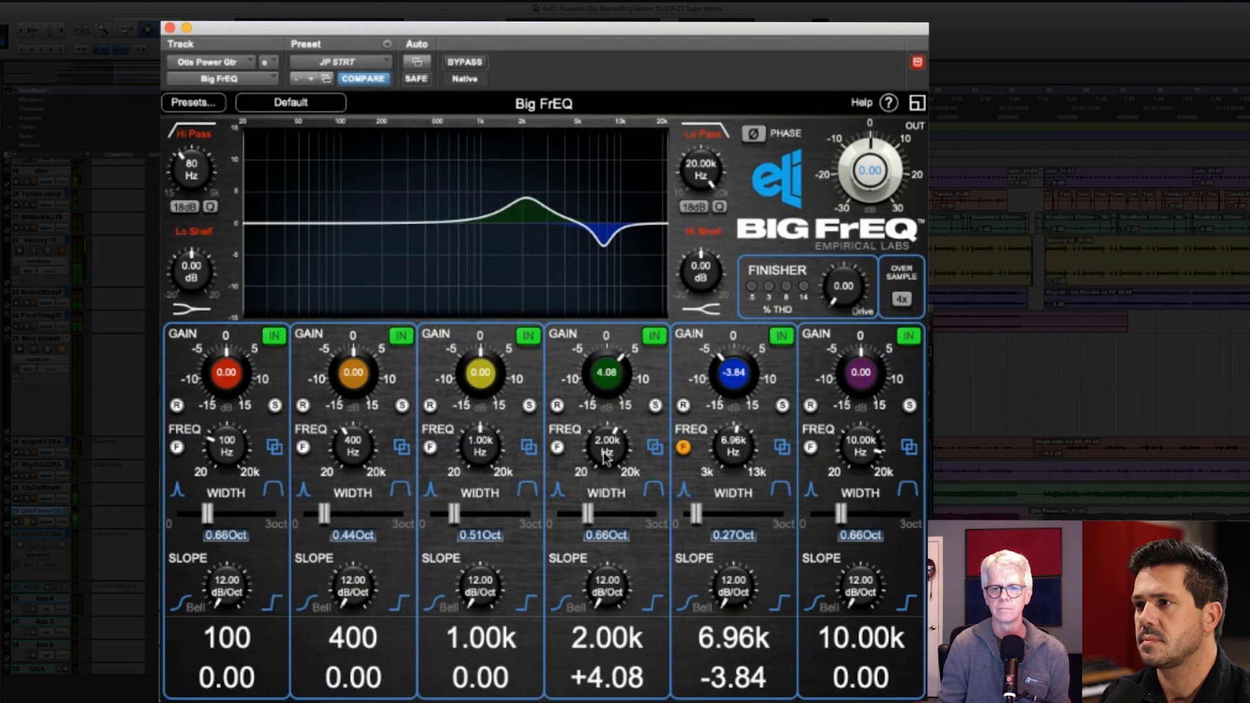
pyautogui.moveTo(603, 460); pyautogui.dragTo(605, 452)
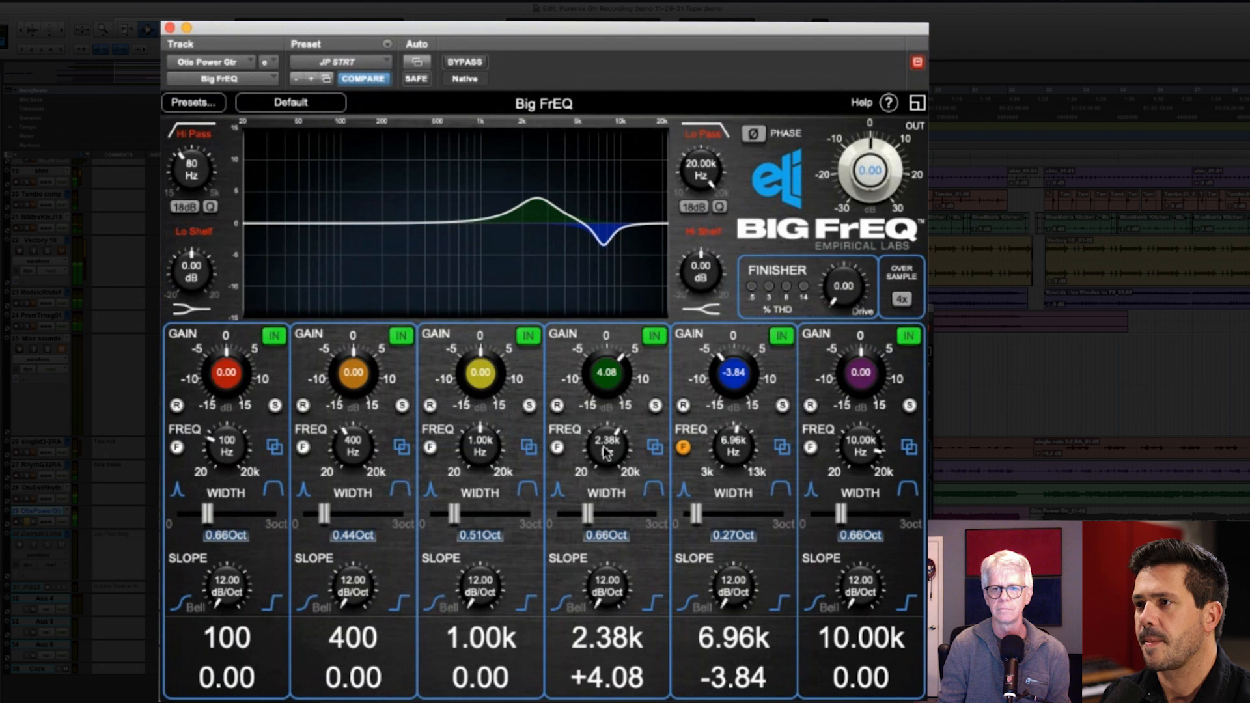
pyautogui.moveTo(607, 392); pyautogui.dragTo(604, 396)
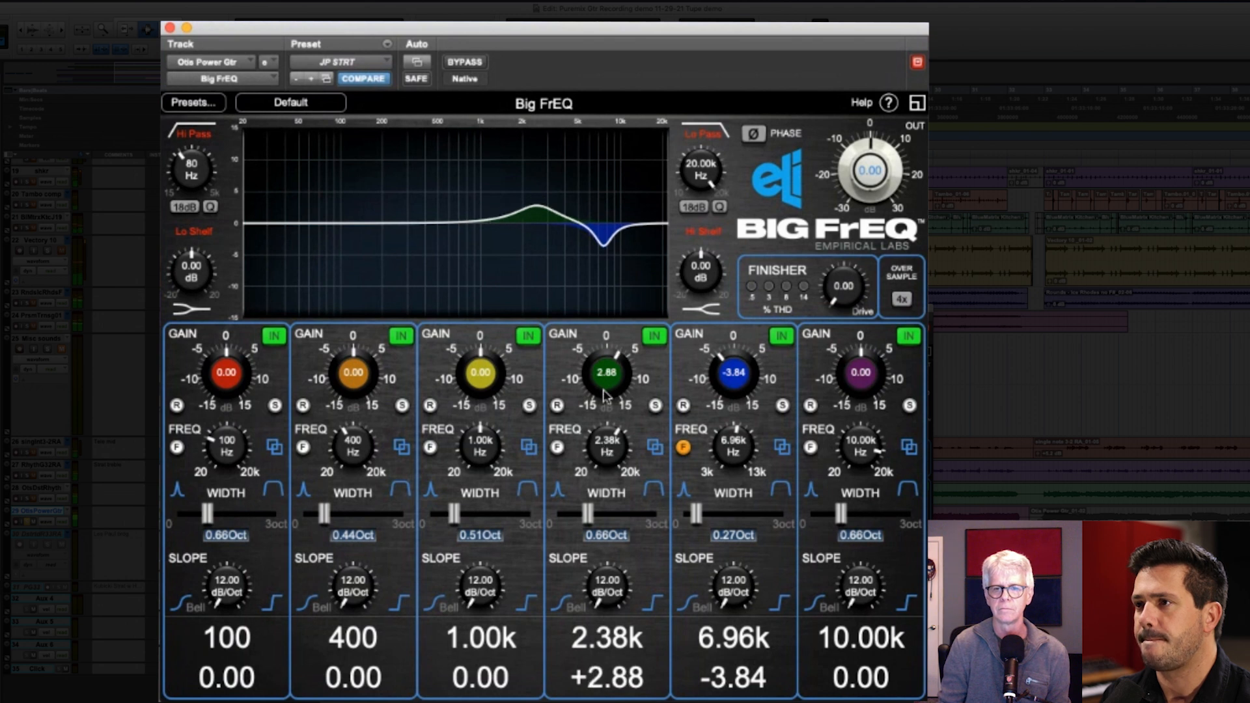
pyautogui.click(654, 336)
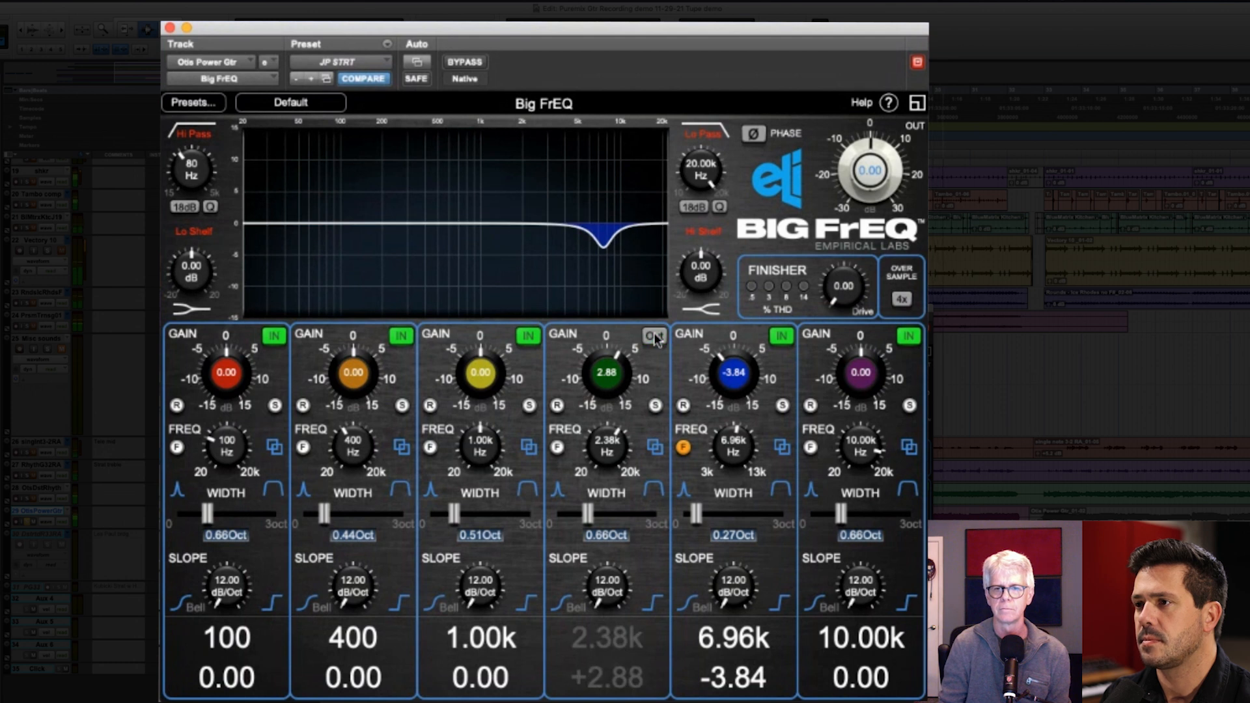
pyautogui.click(653, 336)
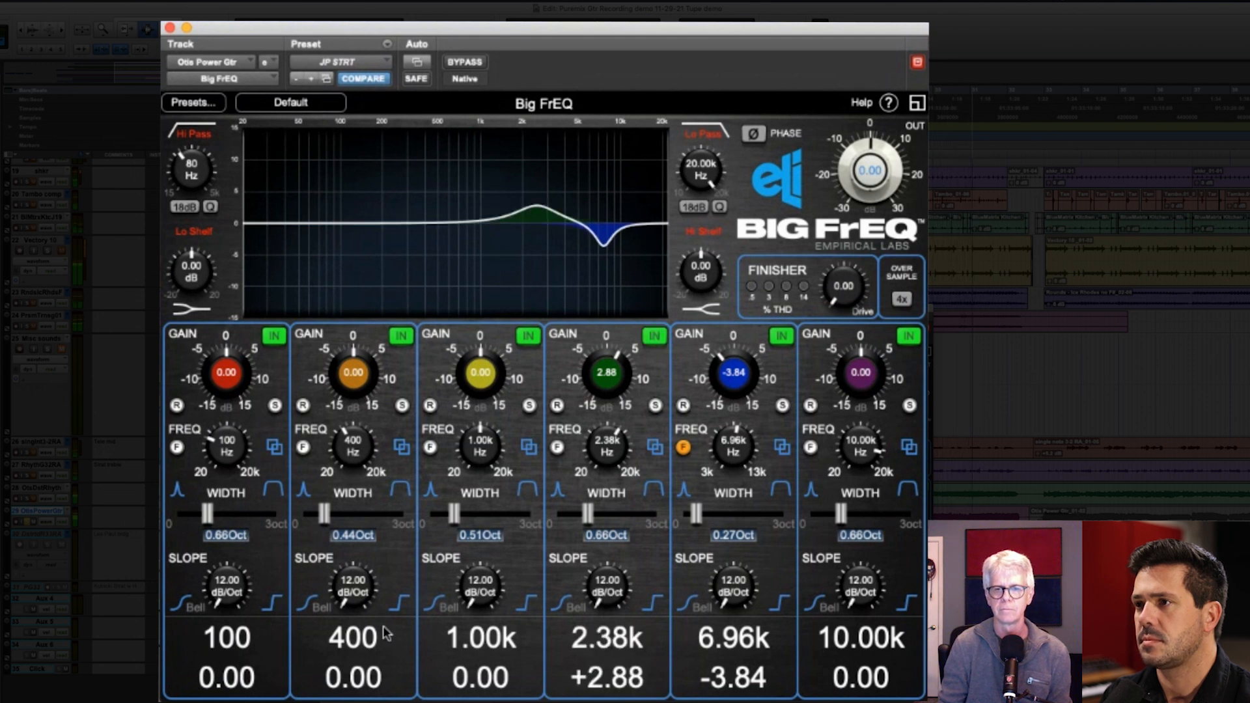
# - Solo the 400 Hz band, tune it to 229 Hz with fine frequency tuning enabled and narrow its width to 0.31 octaves
pyautogui.click(401, 406)
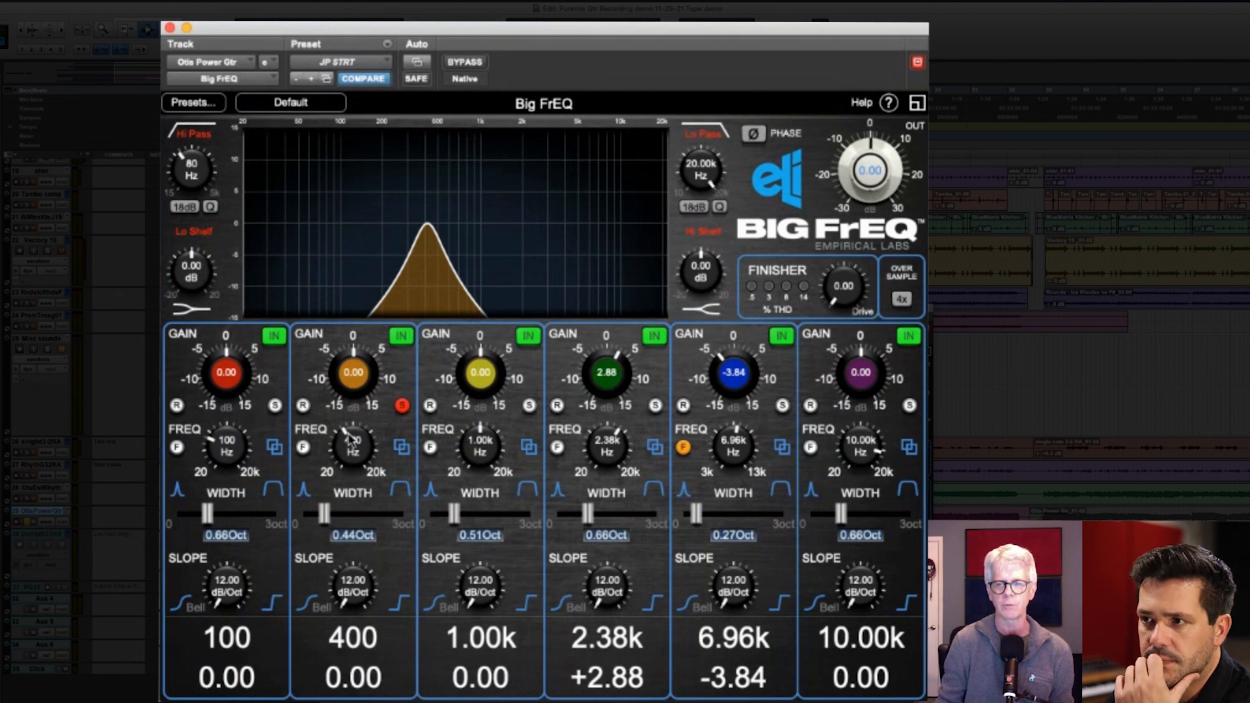
pyautogui.moveTo(349, 439)
pyautogui.mouseDown()
pyautogui.moveTo(349, 465)
pyautogui.moveTo(355, 453)
pyautogui.mouseUp()
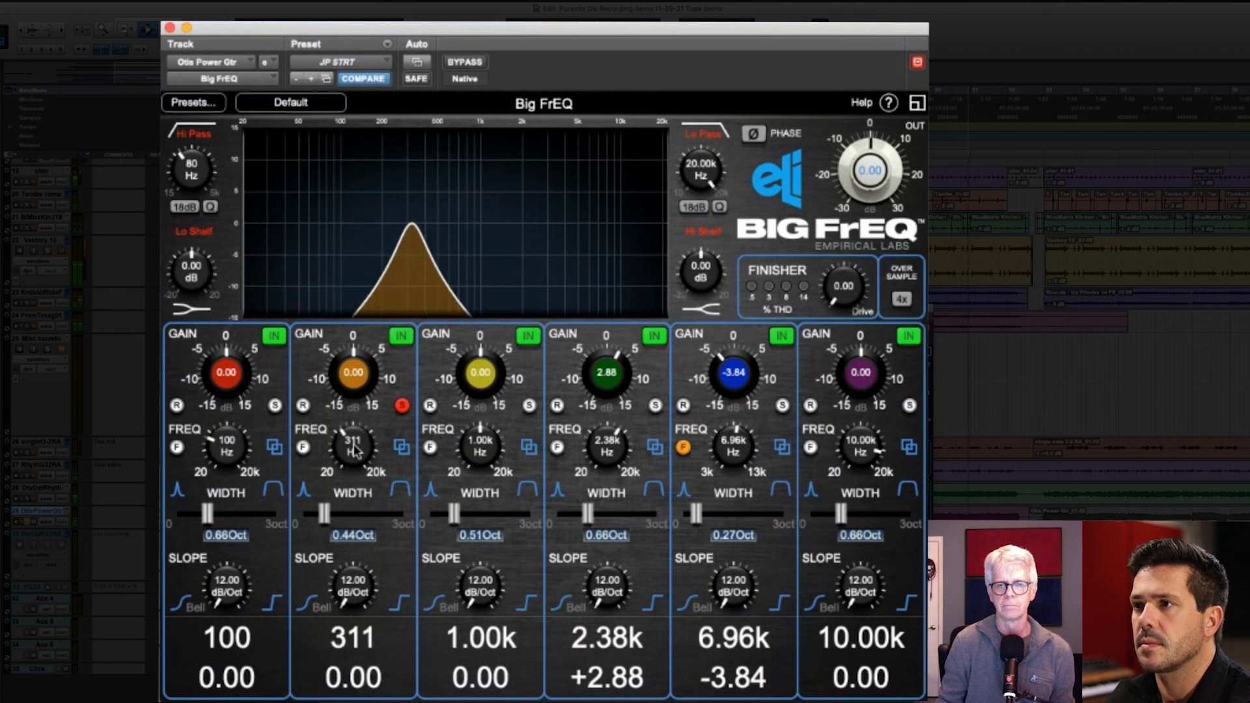
pyautogui.click(304, 447)
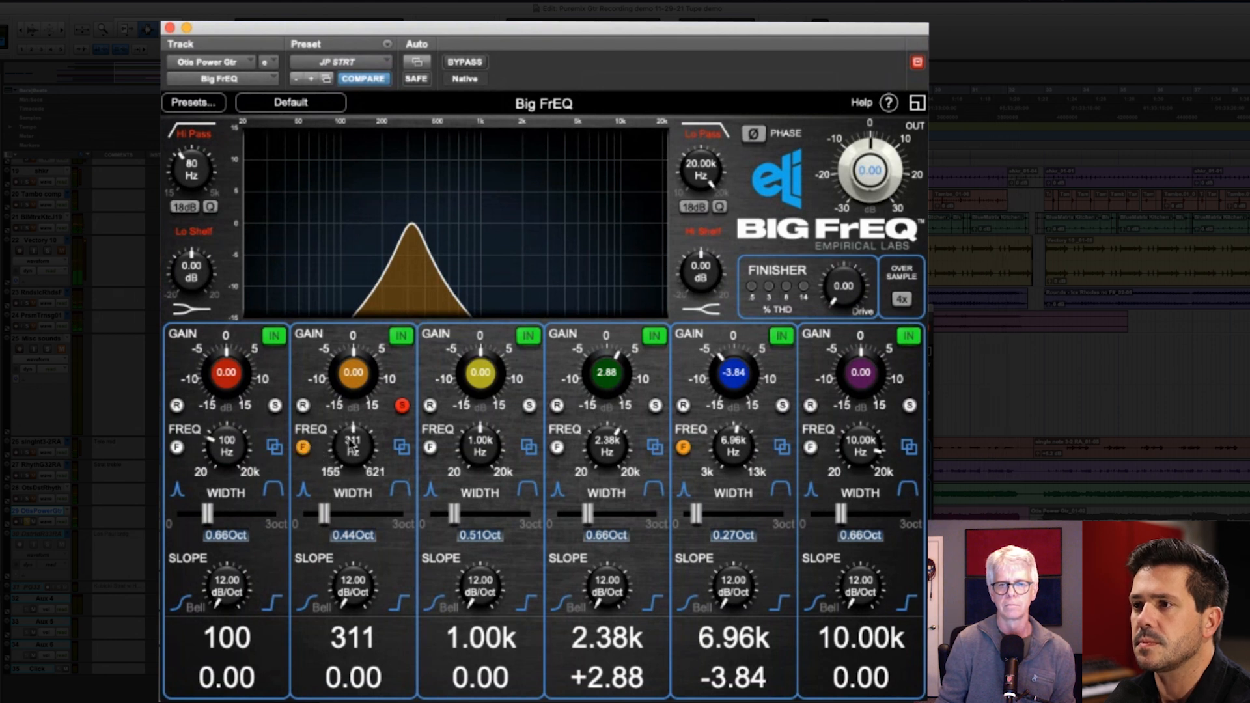
pyautogui.moveTo(352, 443); pyautogui.dragTo(343, 479)
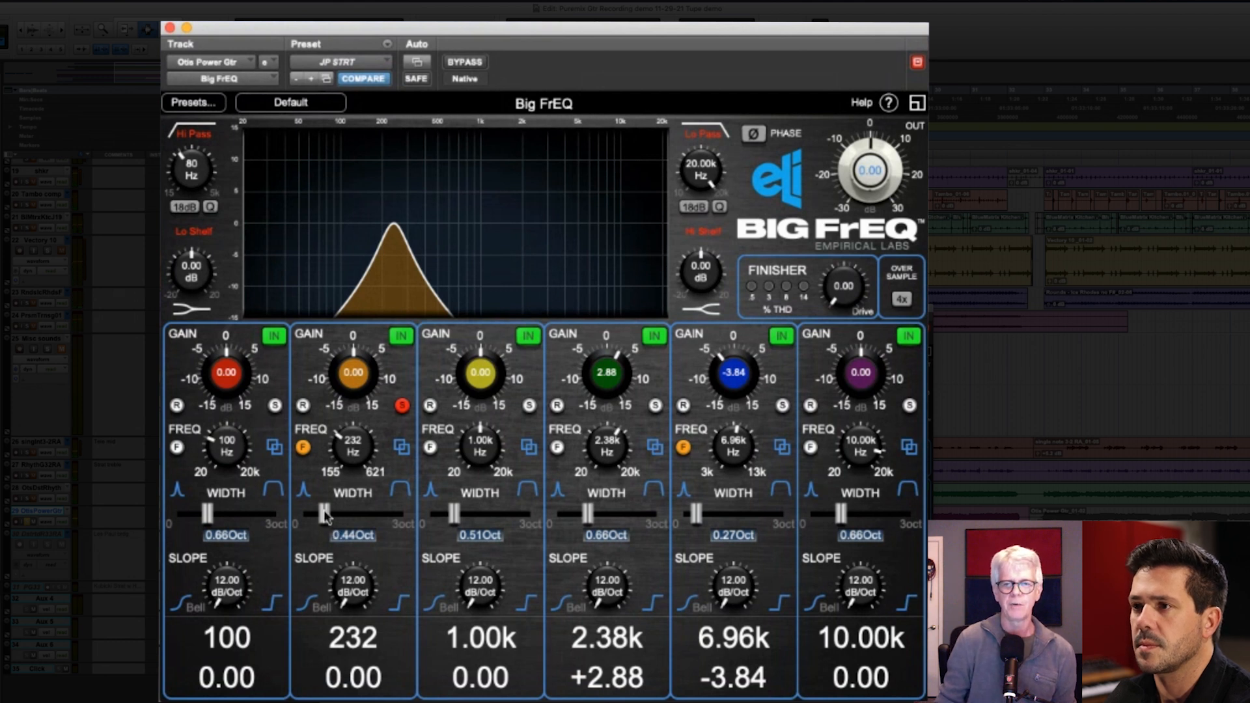
pyautogui.moveTo(325, 515); pyautogui.dragTo(318, 515)
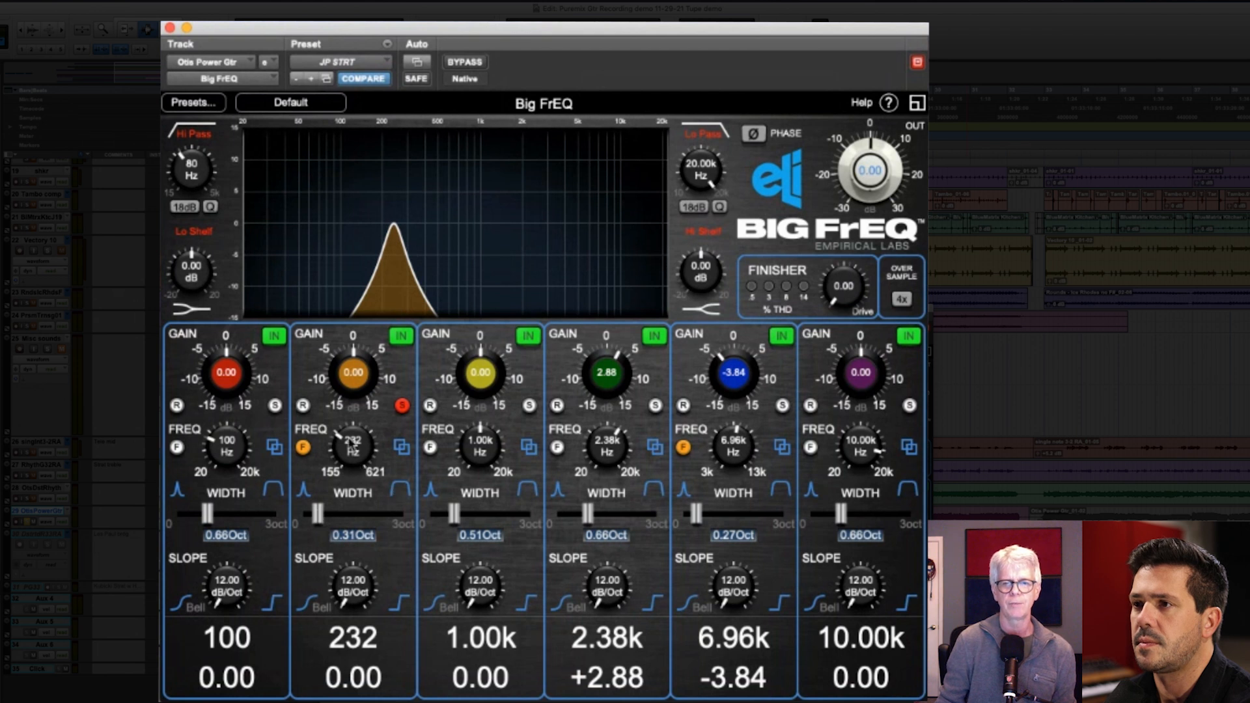
pyautogui.moveTo(346, 440)
pyautogui.mouseDown()
pyautogui.moveTo(353, 430)
pyautogui.moveTo(357, 451)
pyautogui.mouseUp()
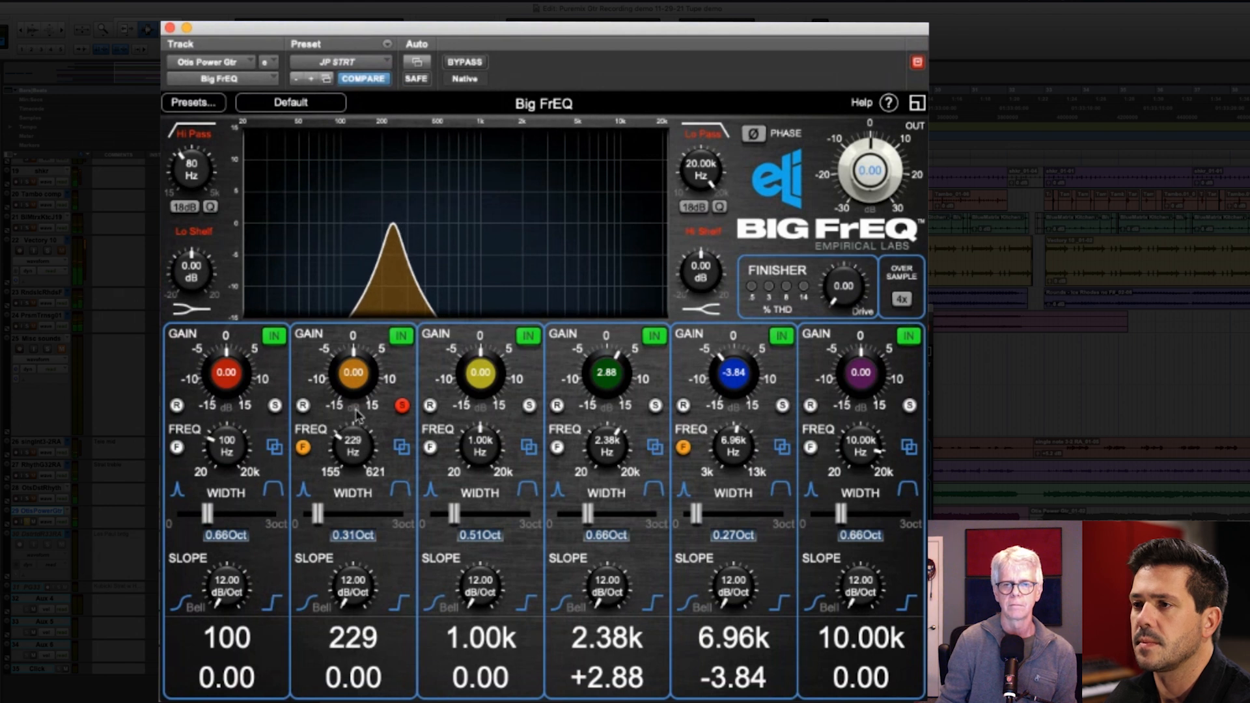
# - Unsolo the 229 Hz band and cut its gain by 1.80 dB
pyautogui.click(402, 406)
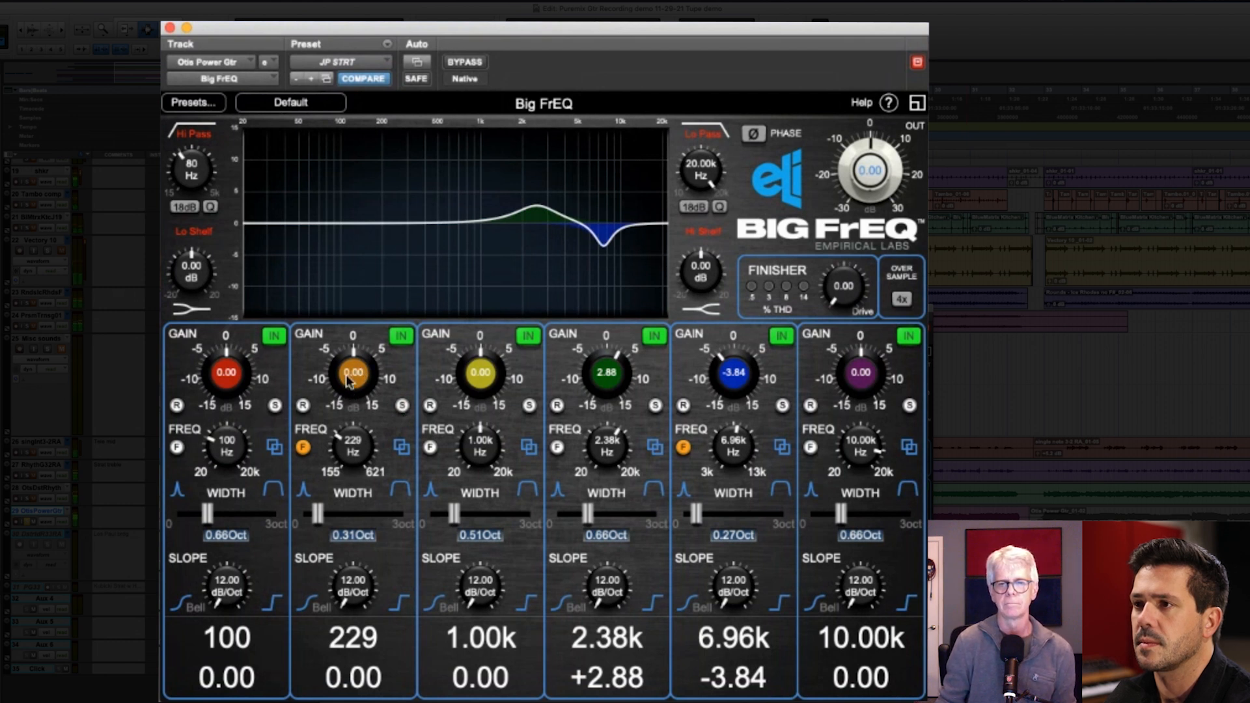
pyautogui.moveTo(349, 382); pyautogui.dragTo(350, 392)
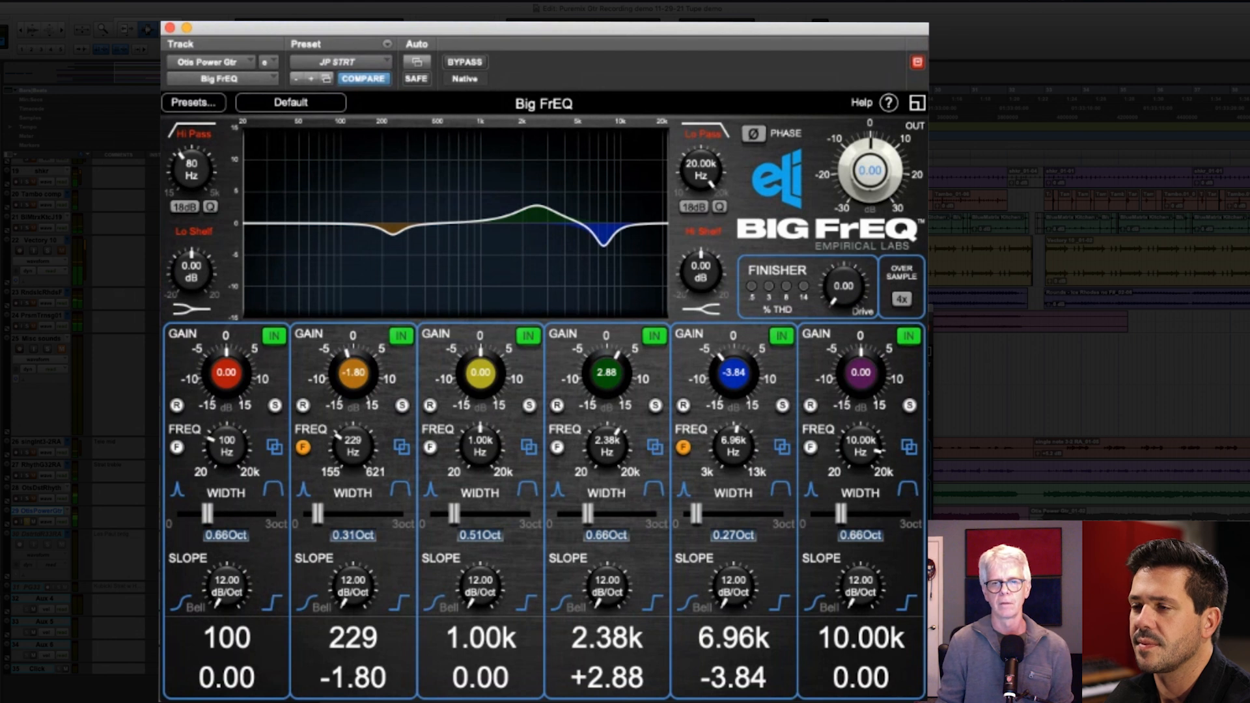
# - Toggle the guitar track's solo, compare the sound with the whole equalizer bypassed and active, and toggle the solo back
pyautogui.click(27, 520)
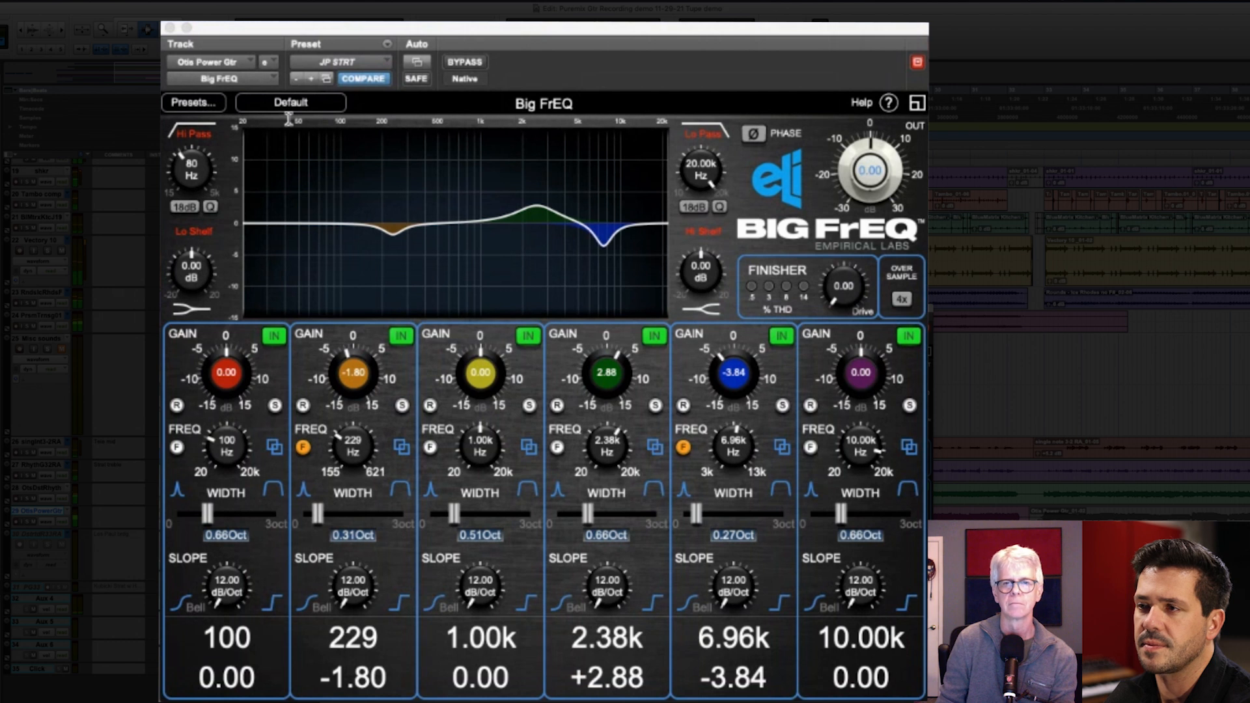
pyautogui.click(468, 65)
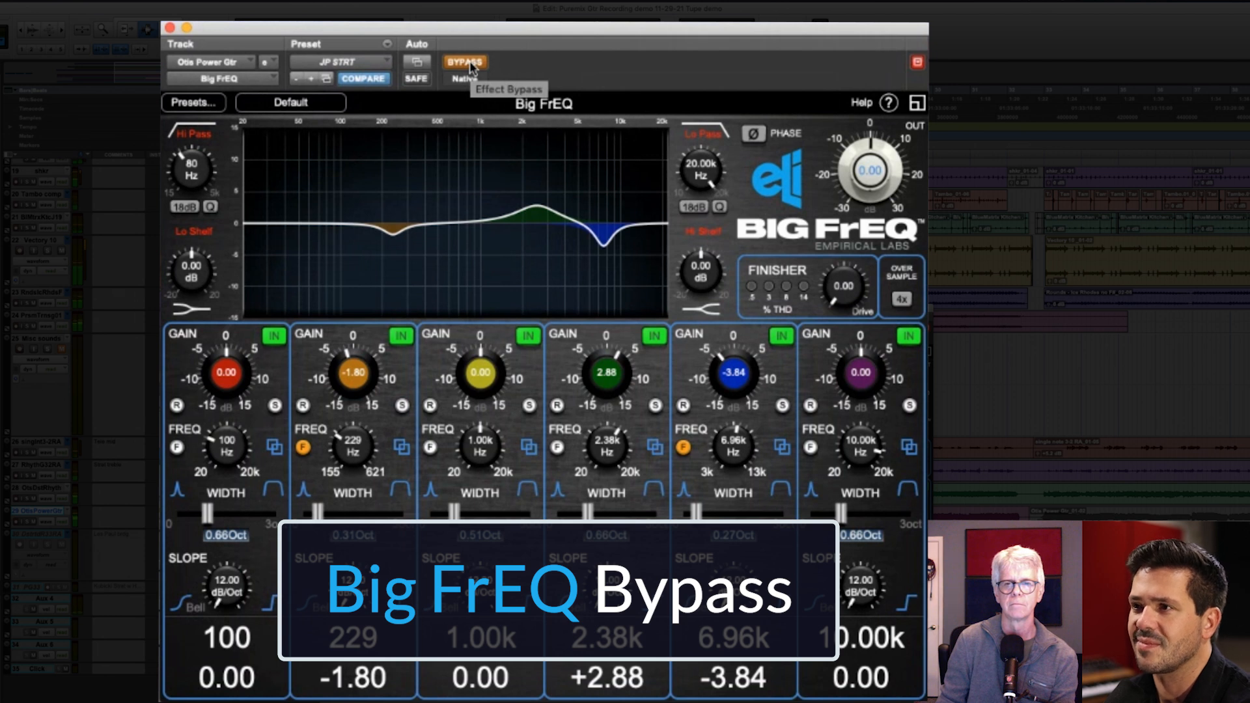
pyautogui.click(472, 66)
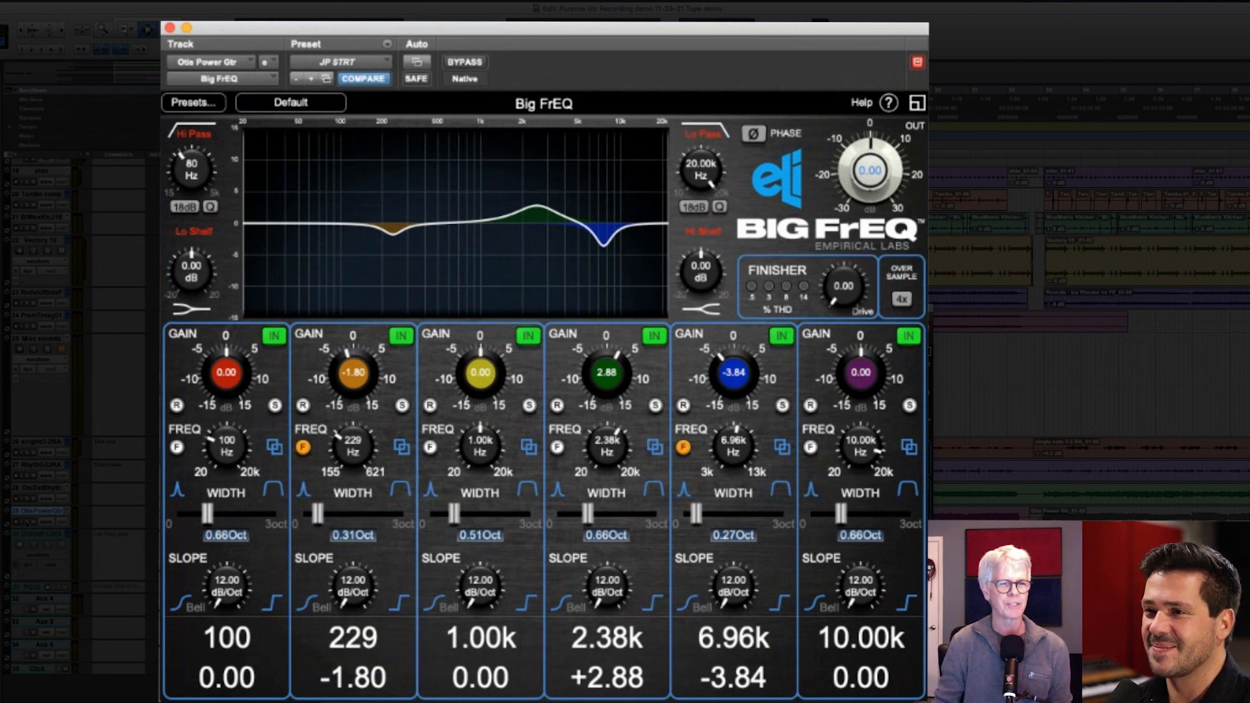
pyautogui.click(27, 522)
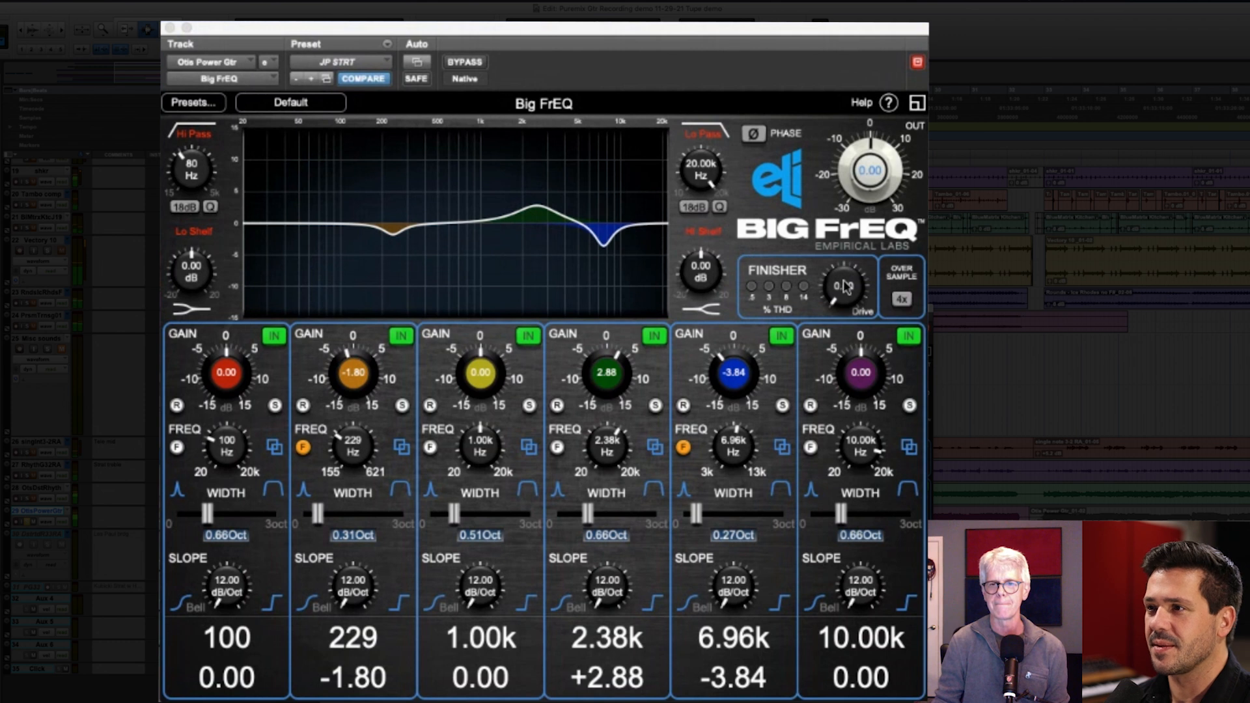
# - Raise the Finisher drive to 9.92, lower it to 4.60 and compare the guitar with the Finisher off and on
pyautogui.moveTo(844, 286); pyautogui.dragTo(901, 112)
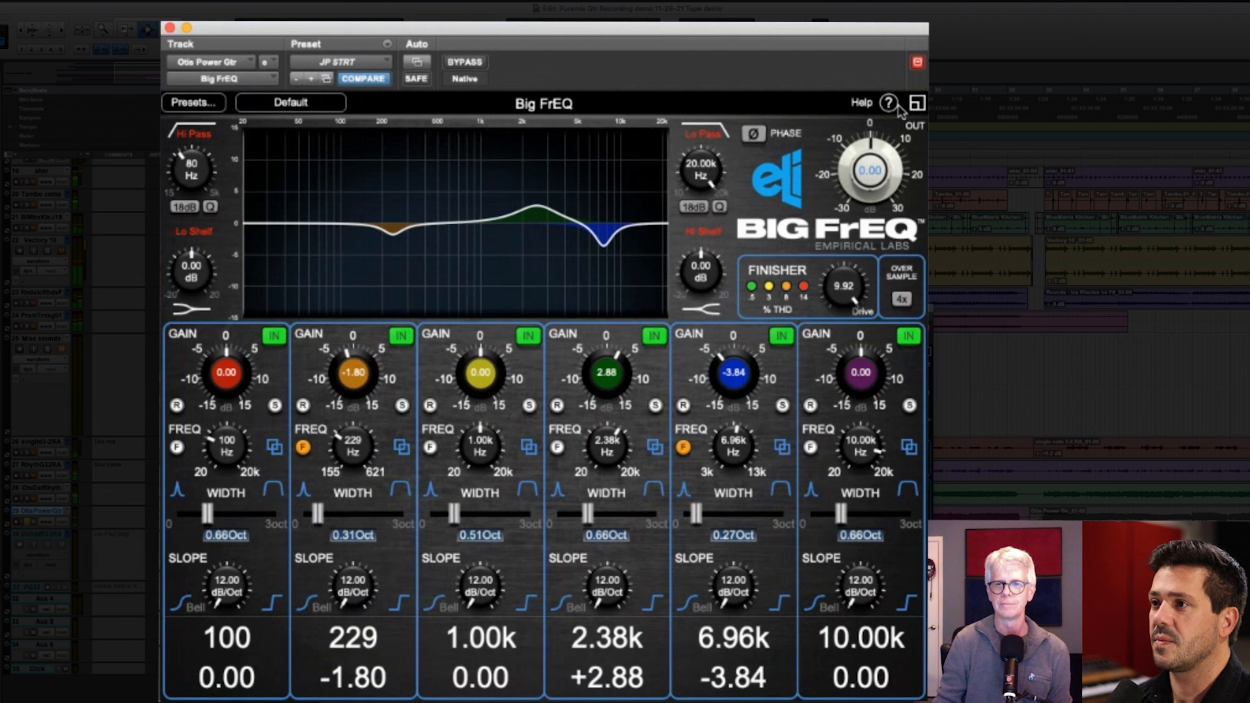
pyautogui.moveTo(900, 112); pyautogui.dragTo(899, 227)
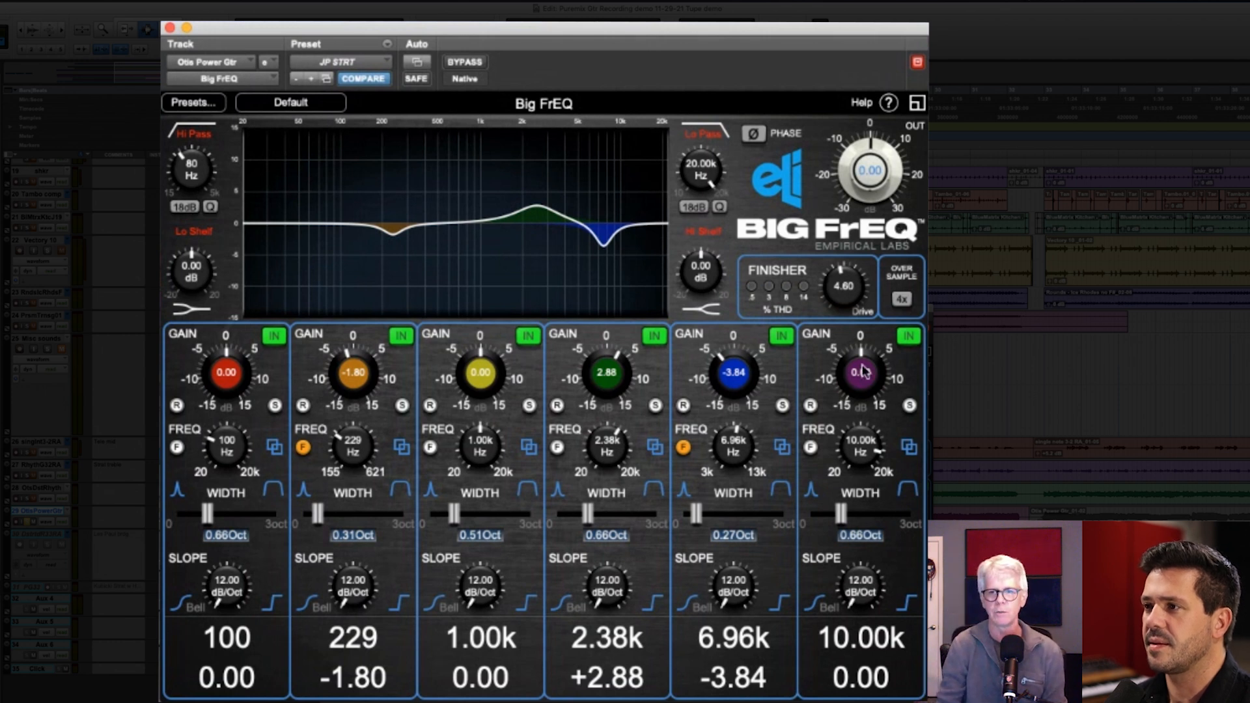
pyautogui.click(774, 271)
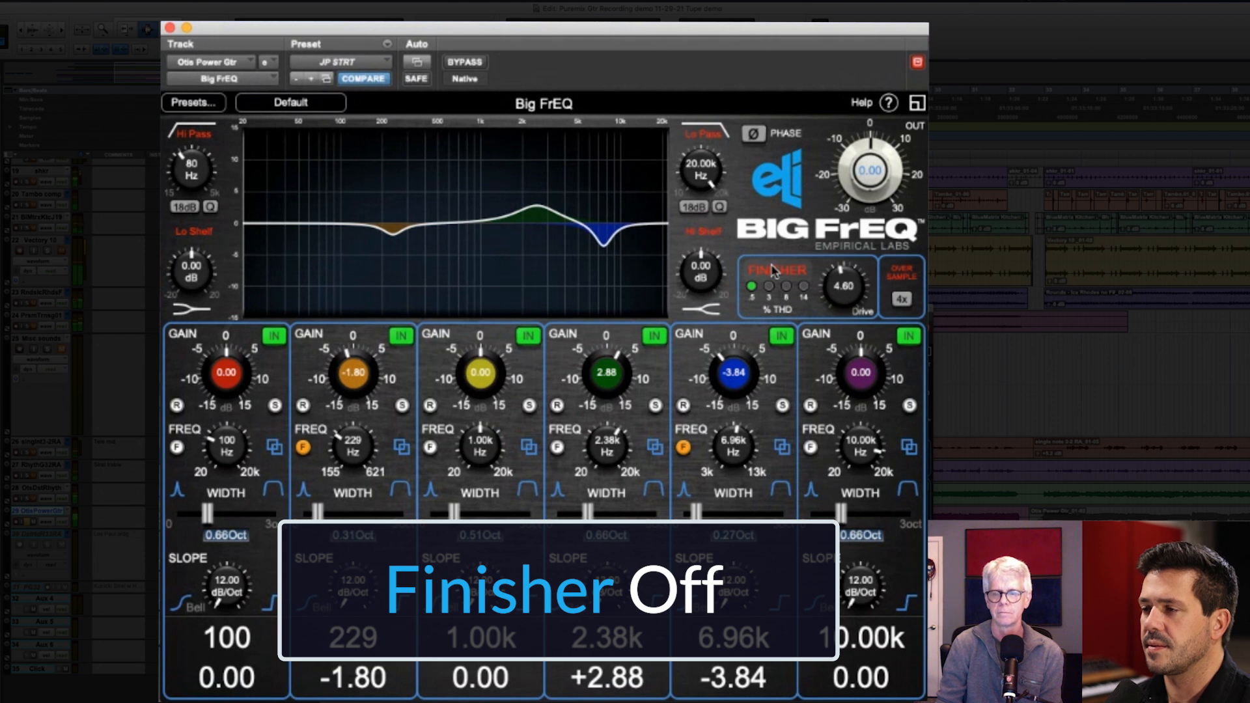
pyautogui.click(773, 271)
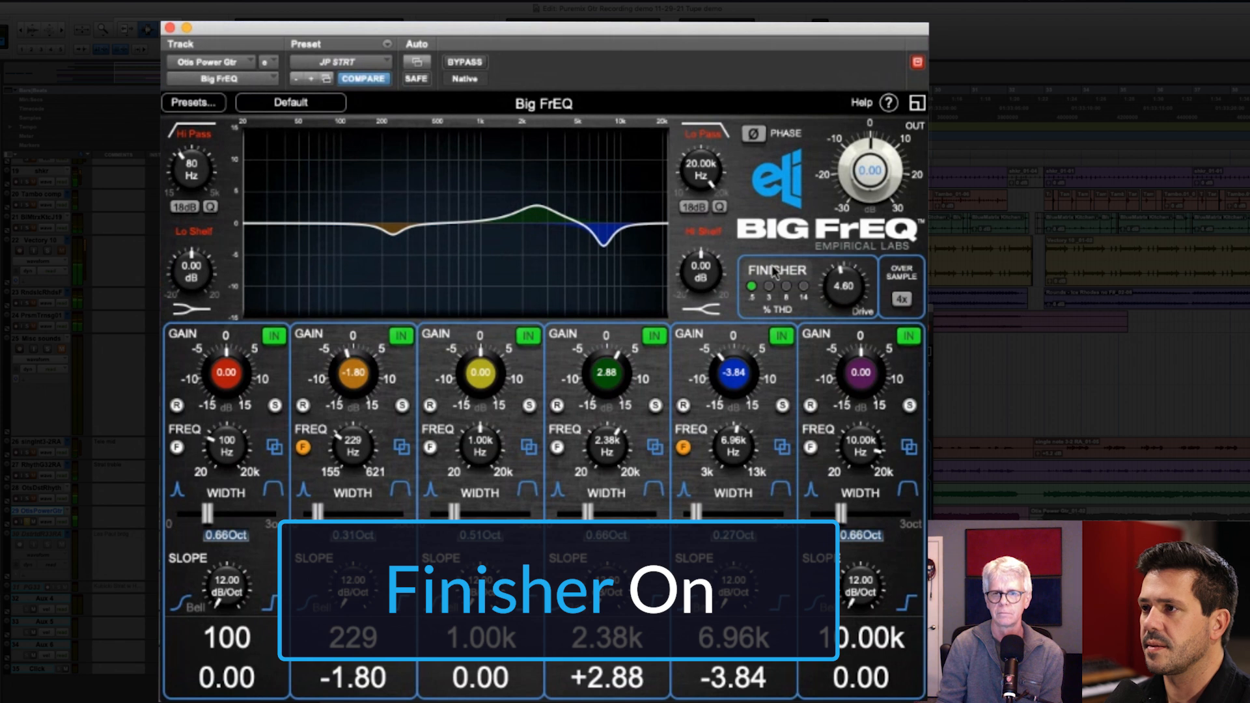
pyautogui.click(773, 271)
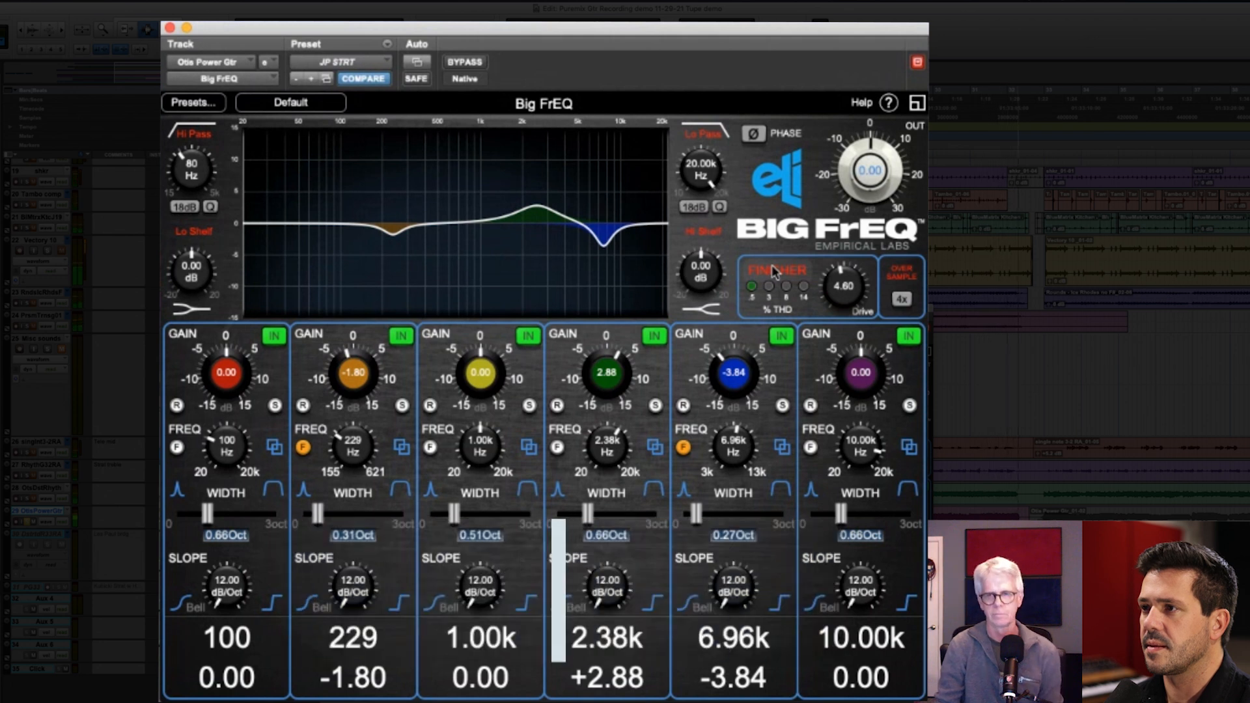
pyautogui.click(772, 270)
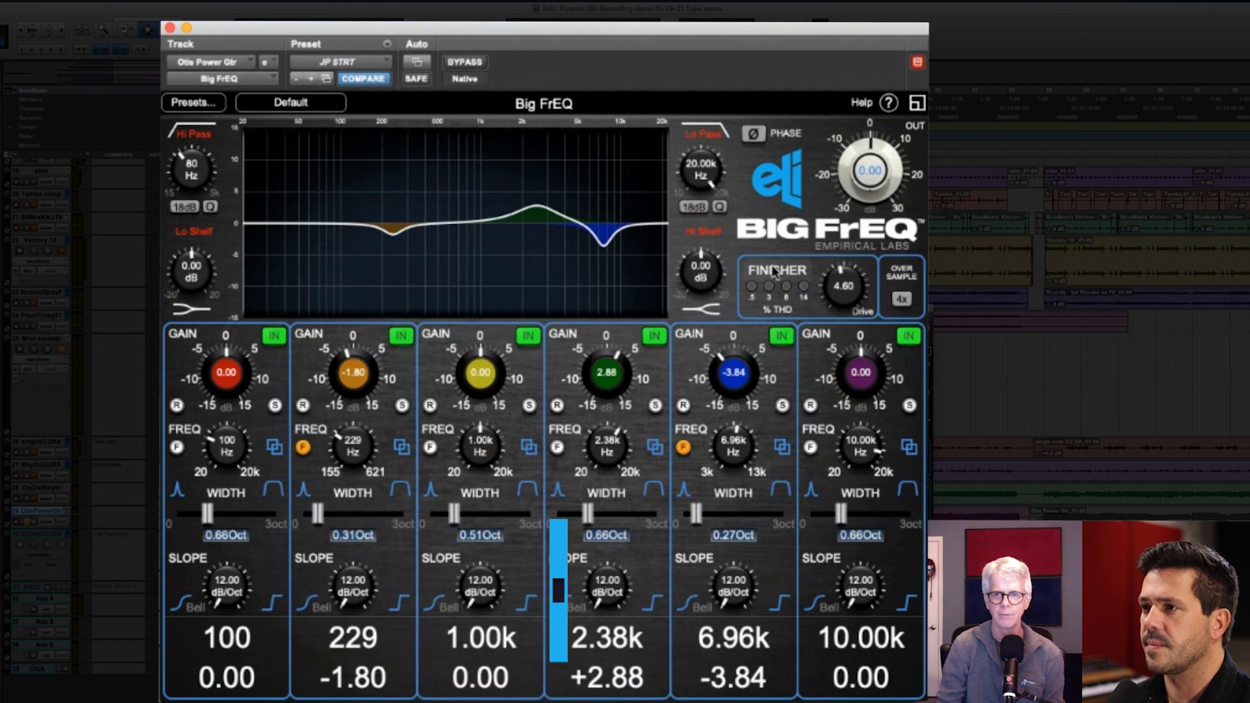
pyautogui.click(773, 272)
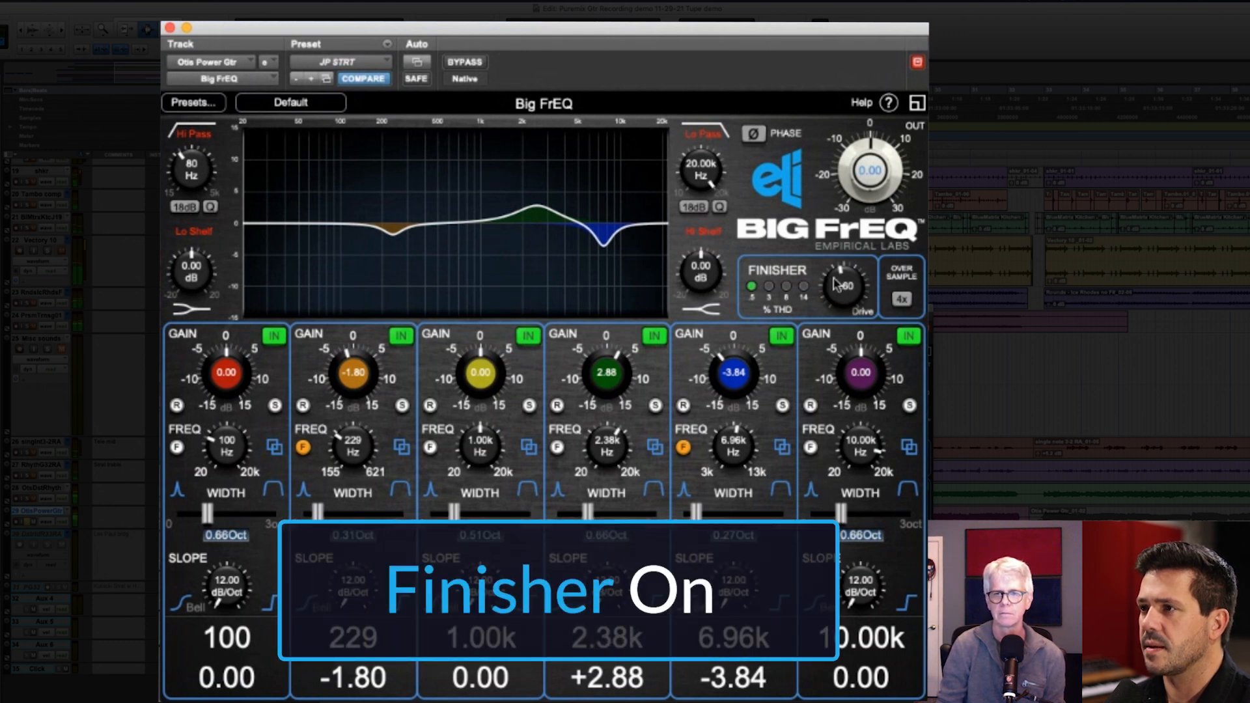
# - Lower the Finisher drive to 2.88 and compare the guitar with the Finisher off and on
pyautogui.moveTo(836, 285)
pyautogui.mouseDown()
pyautogui.moveTo(829, 342)
pyautogui.moveTo(828, 298)
pyautogui.mouseUp()
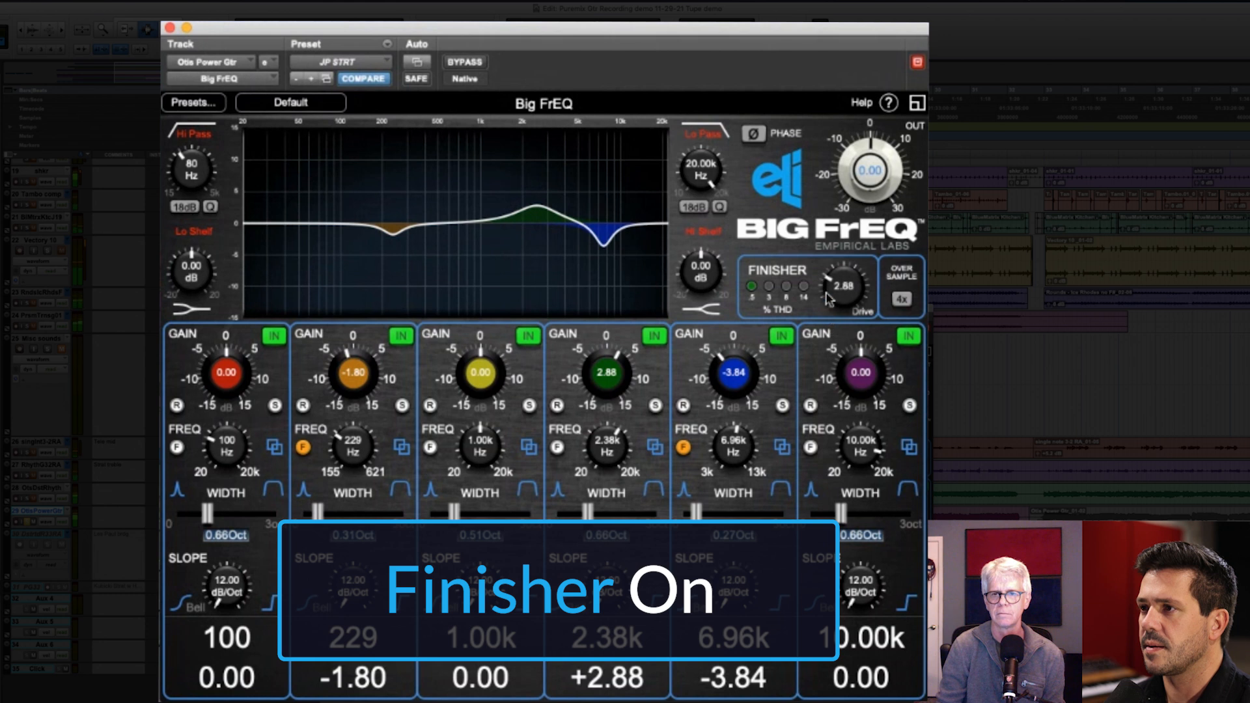
pyautogui.click(770, 277)
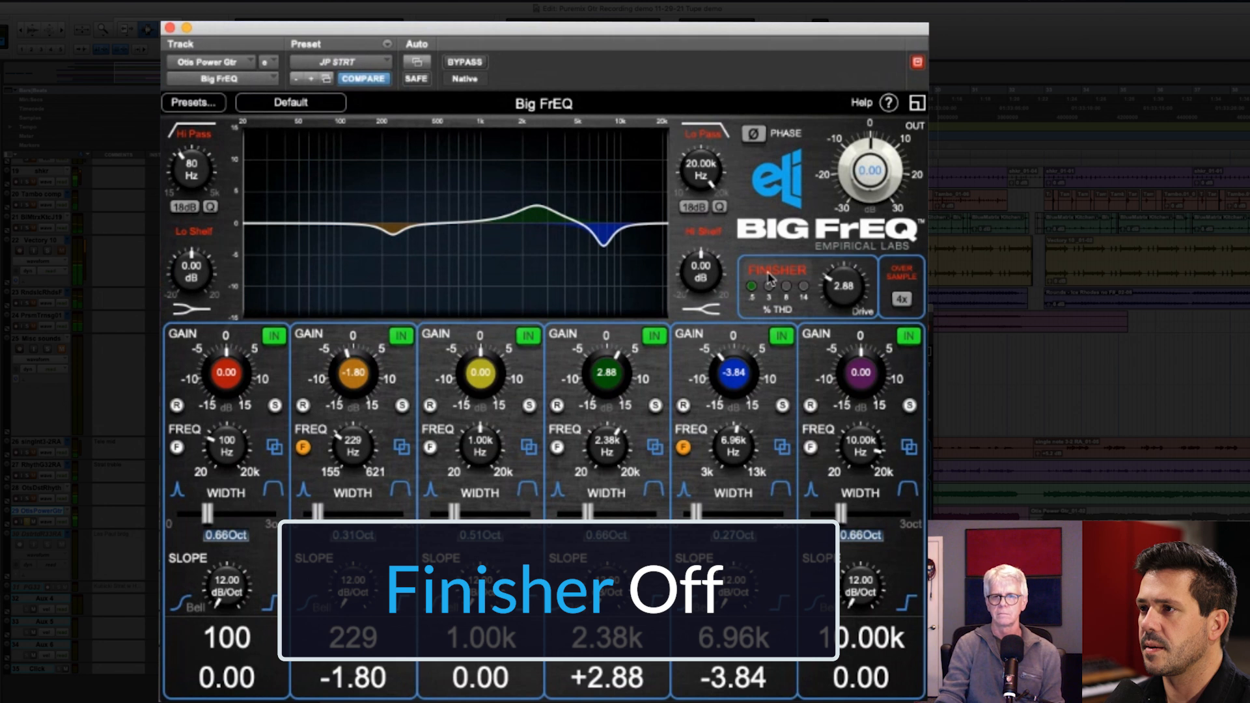
pyautogui.click(770, 277)
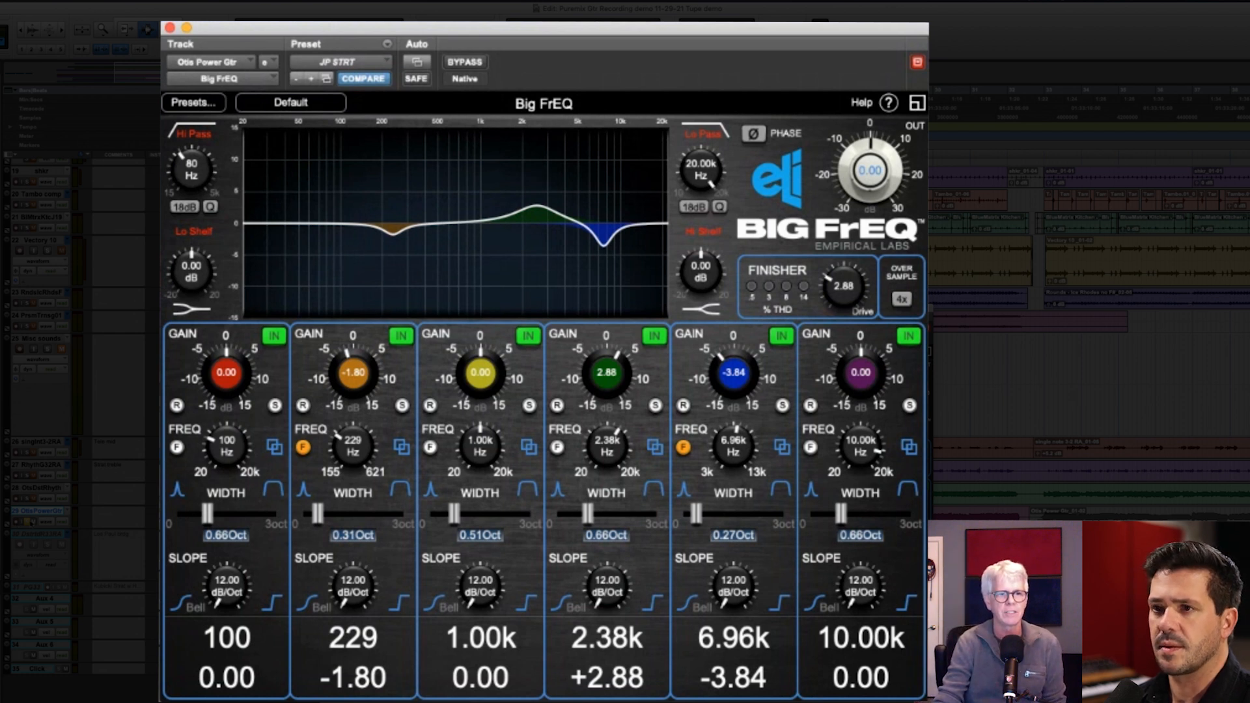
# - Toggle the guitar track's solo and compare the sound with the Finisher on and off at 2.88 drive
pyautogui.click(26, 522)
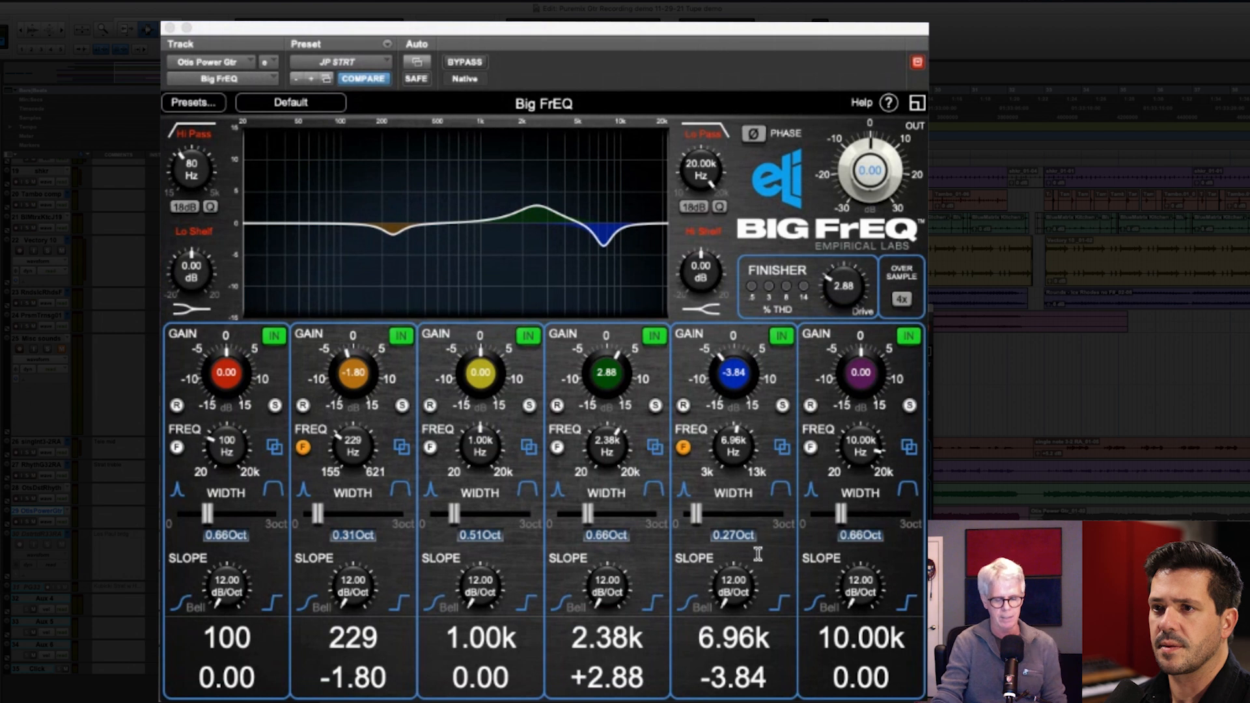
pyautogui.click(795, 274)
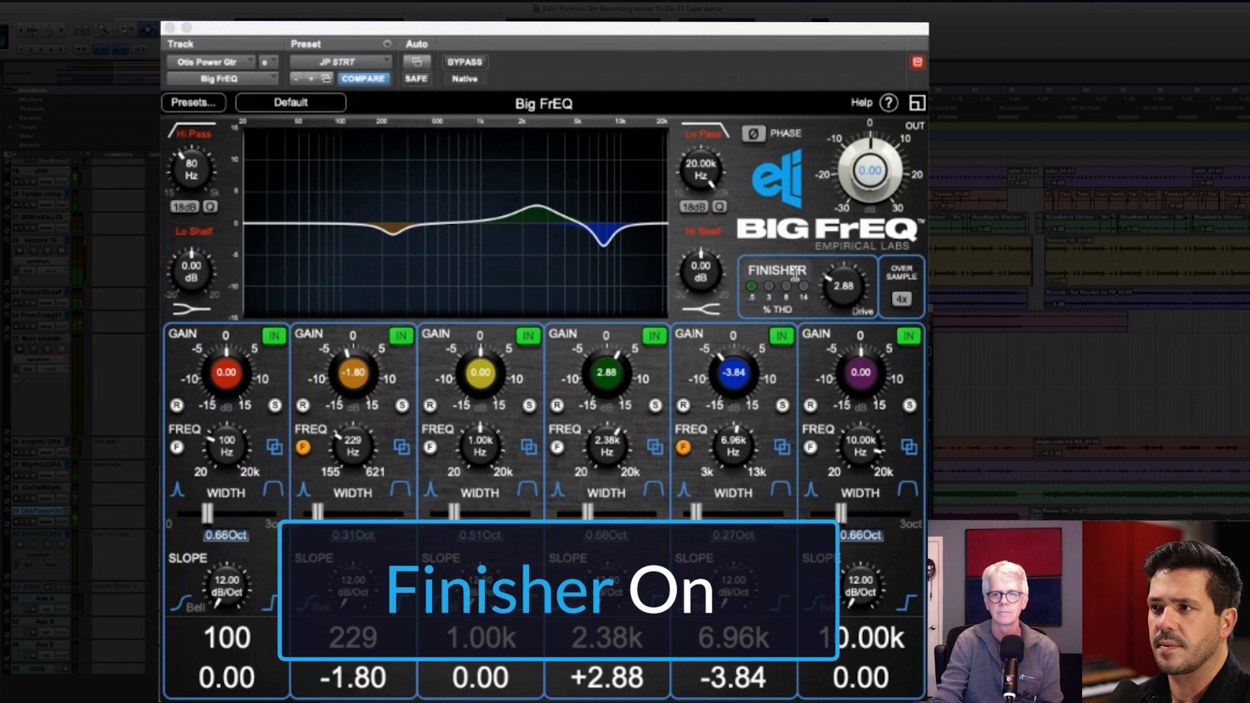
pyautogui.click(795, 274)
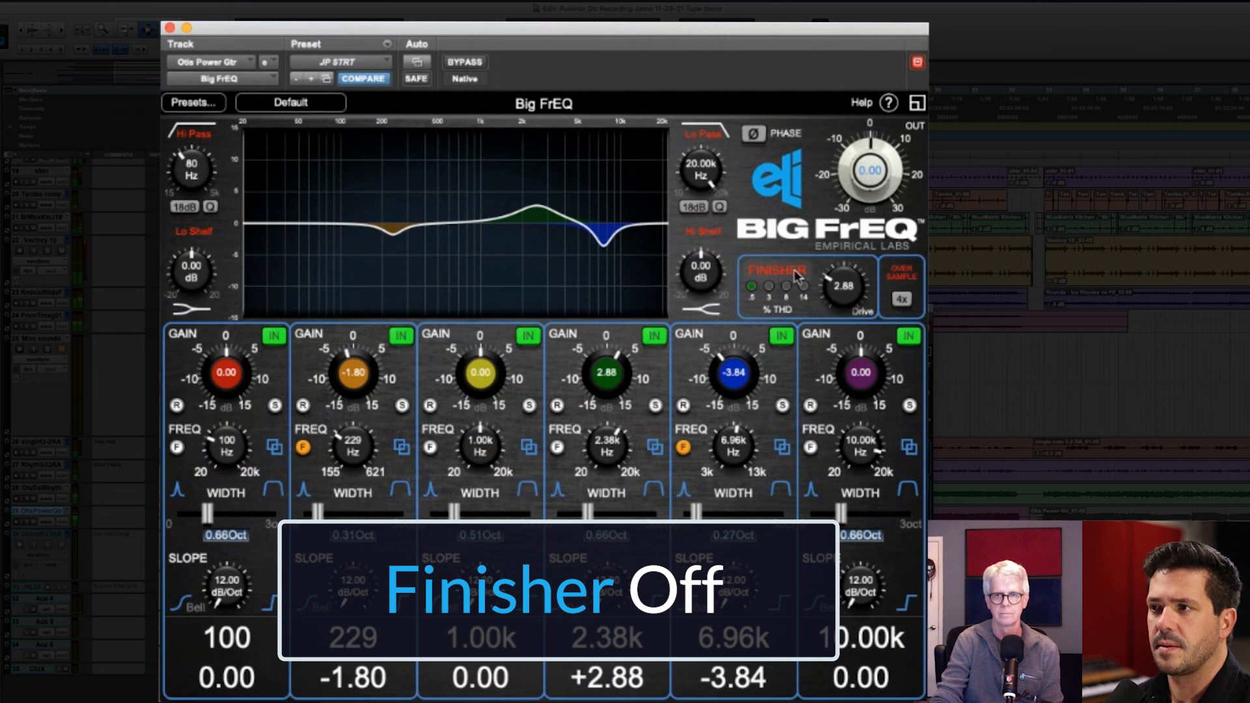
pyautogui.click(797, 276)
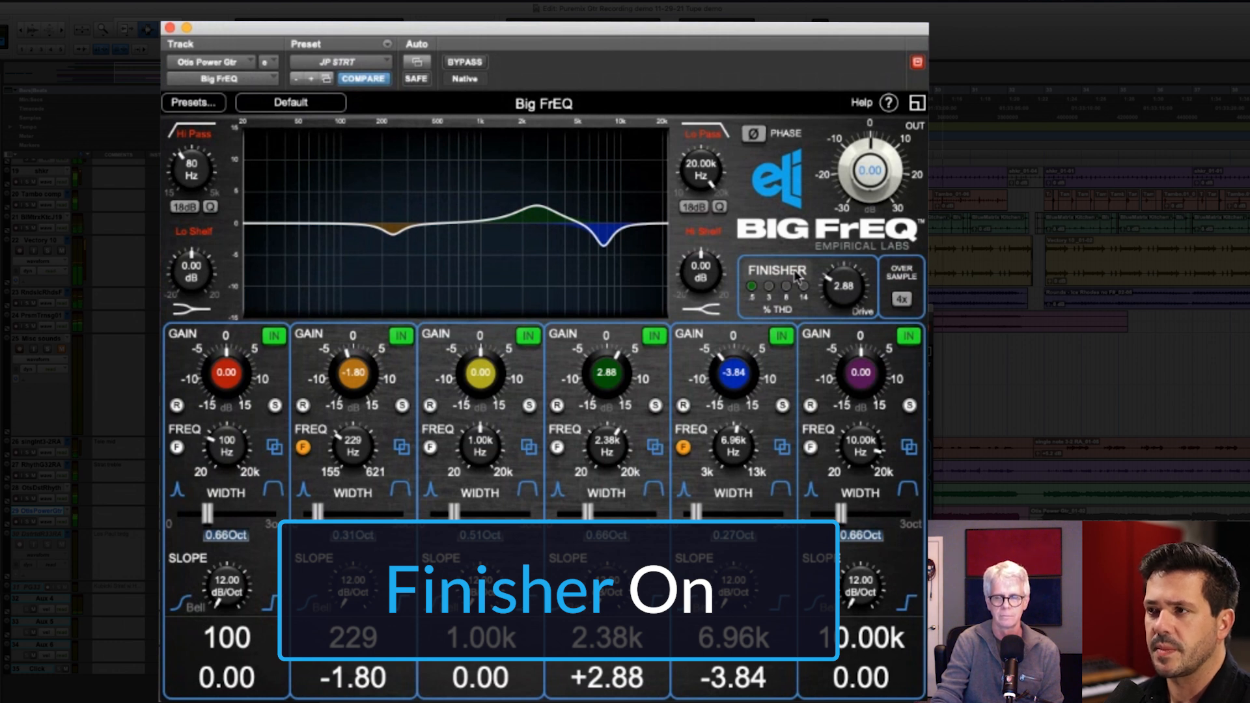
pyautogui.click(796, 276)
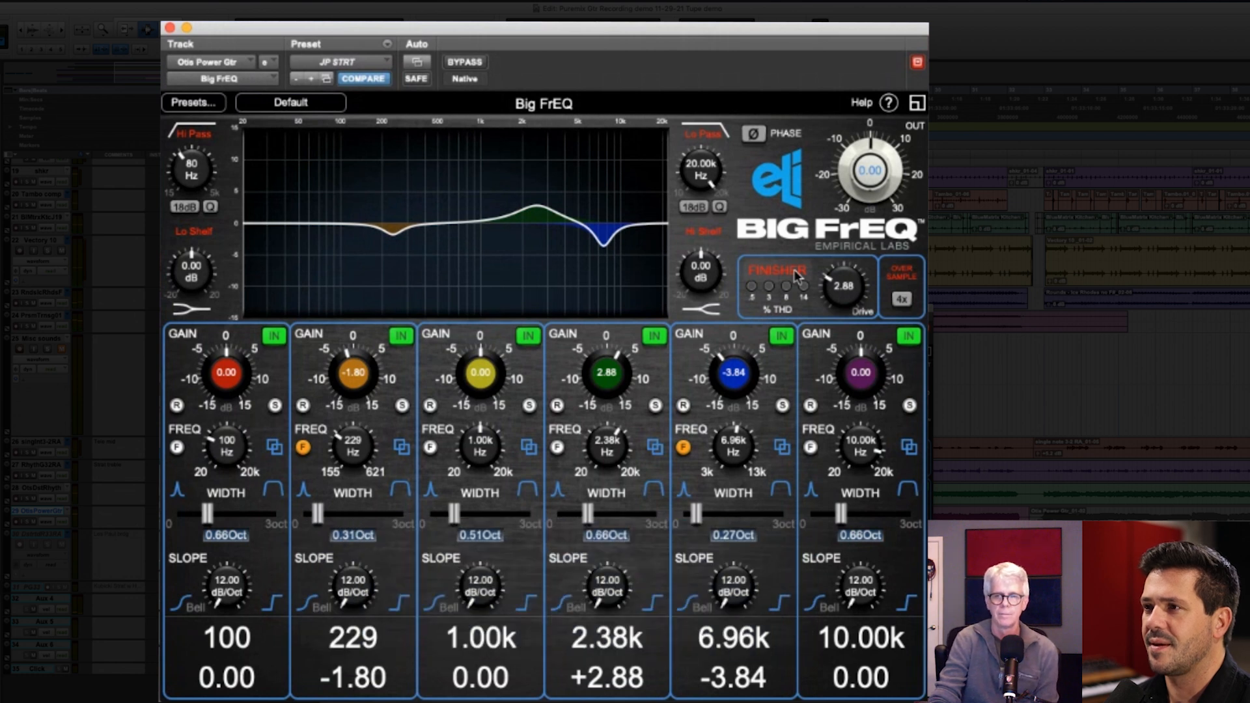
pyautogui.click(796, 276)
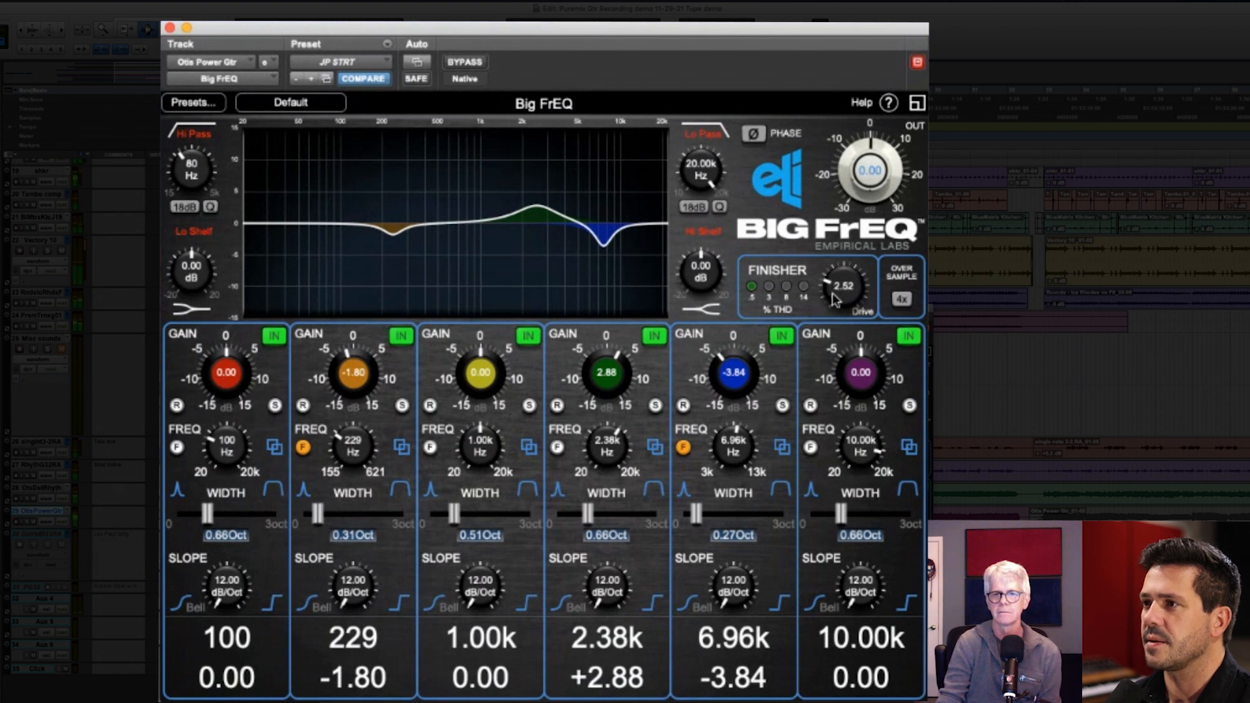
# - Lower the Finisher drive to 1.24 and compare the guitar with the Finisher off and on, leaving it on
pyautogui.moveTo(834, 299); pyautogui.dragTo(834, 323)
pyautogui.moveTo(834, 323); pyautogui.dragTo(834, 330)
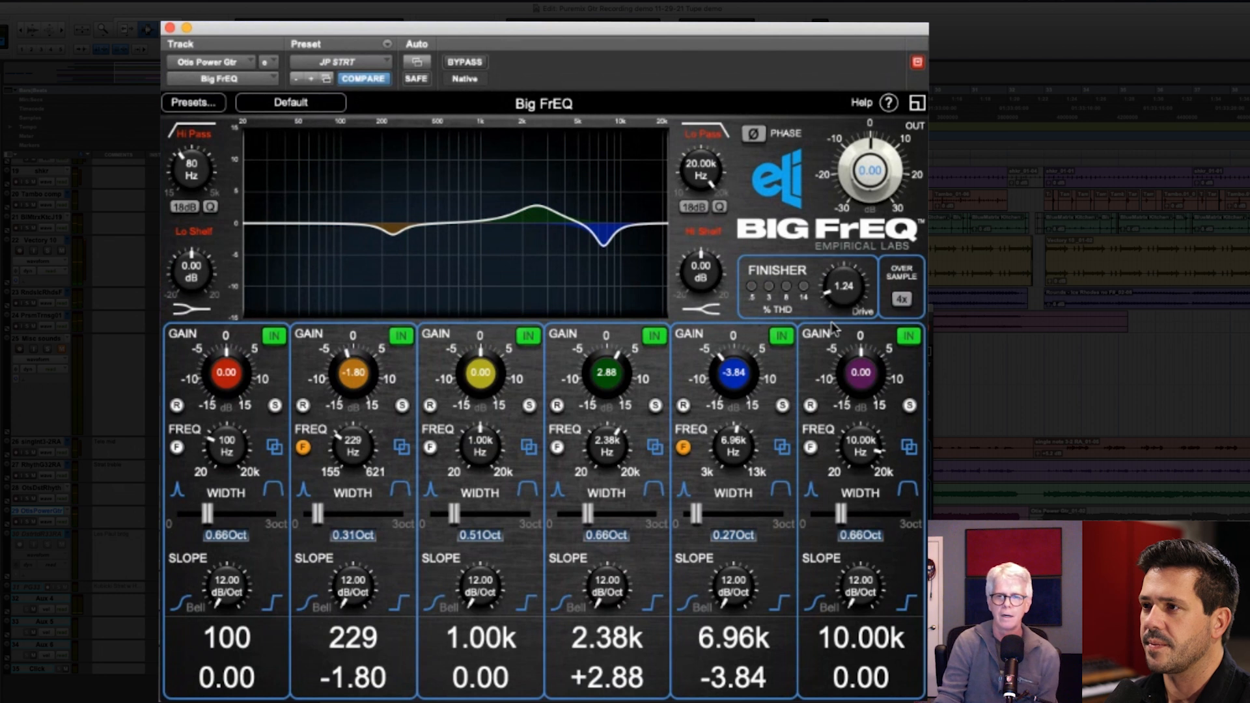
pyautogui.click(785, 273)
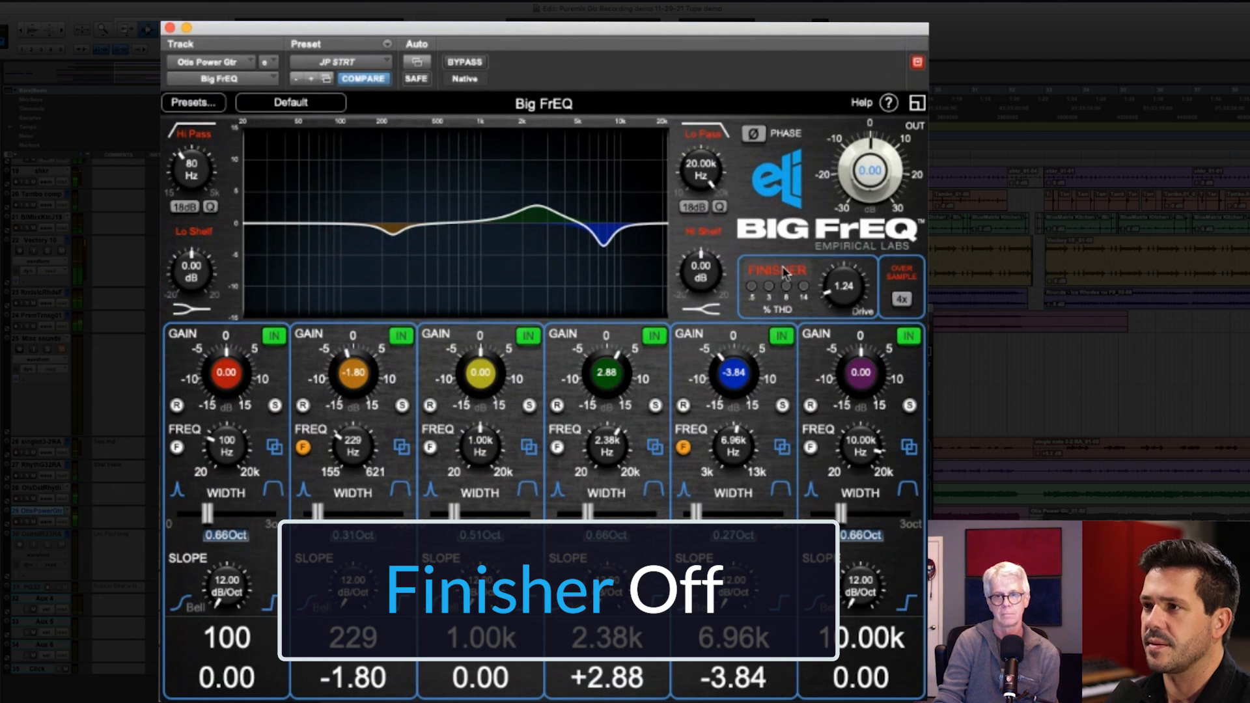
pyautogui.click(784, 273)
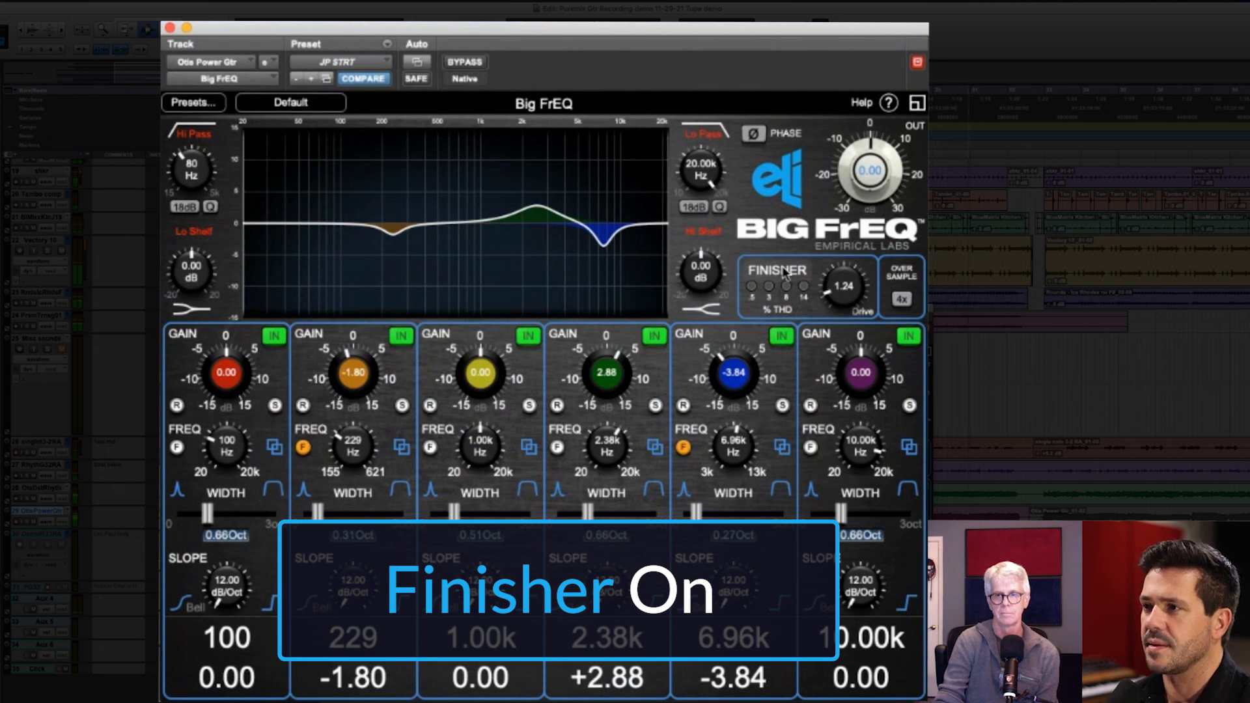
pyautogui.click(785, 274)
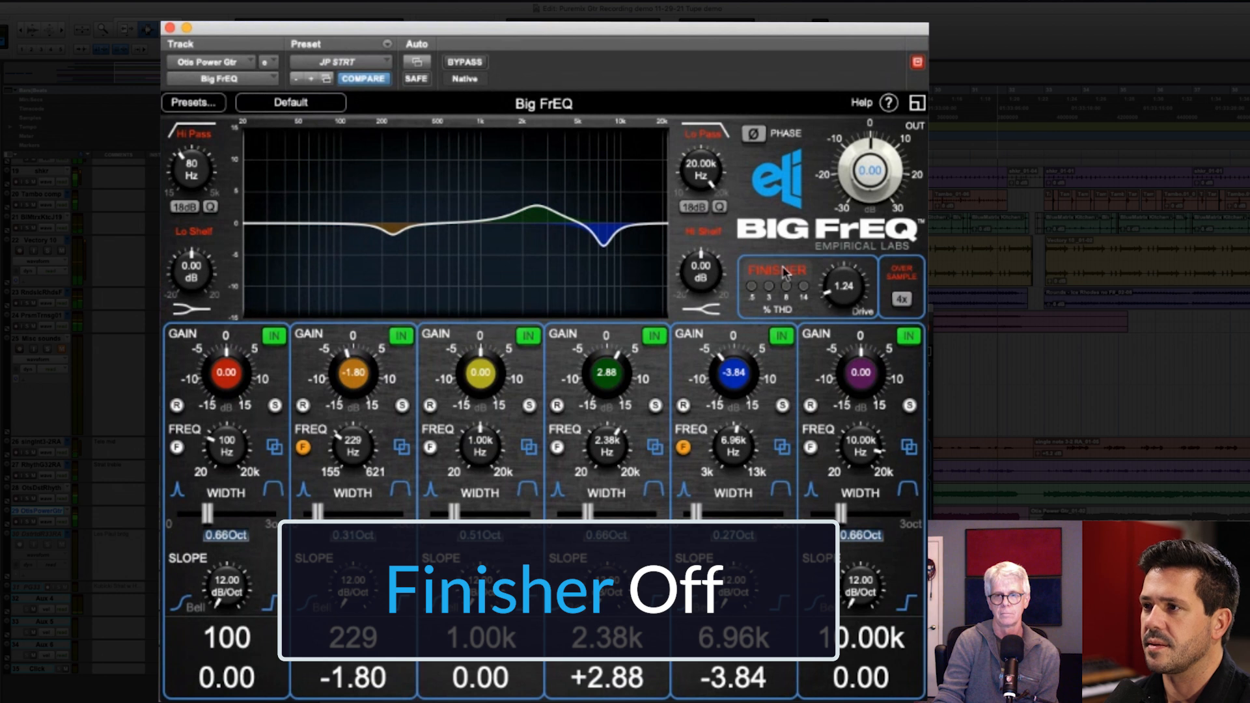
pyautogui.click(784, 273)
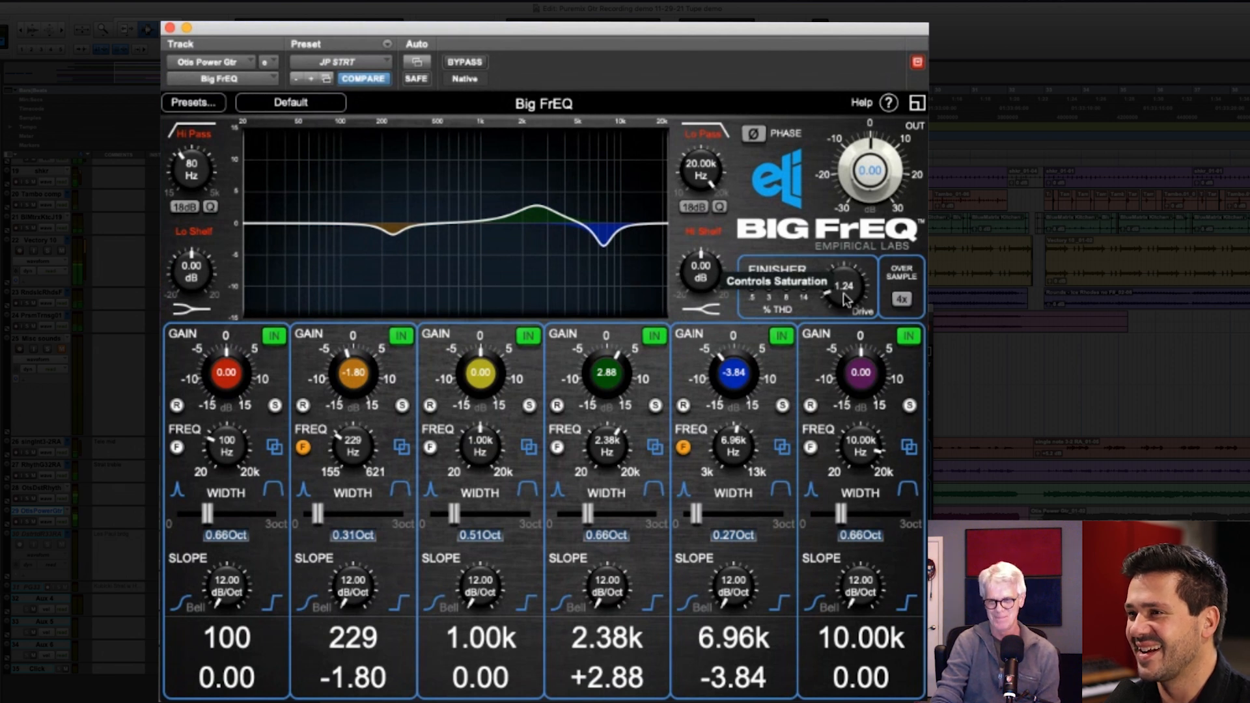
# - Raise the Finisher drive to 9.76 and the plug-in's output level to 15.12 dB
pyautogui.moveTo(846, 299); pyautogui.dragTo(869, 122)
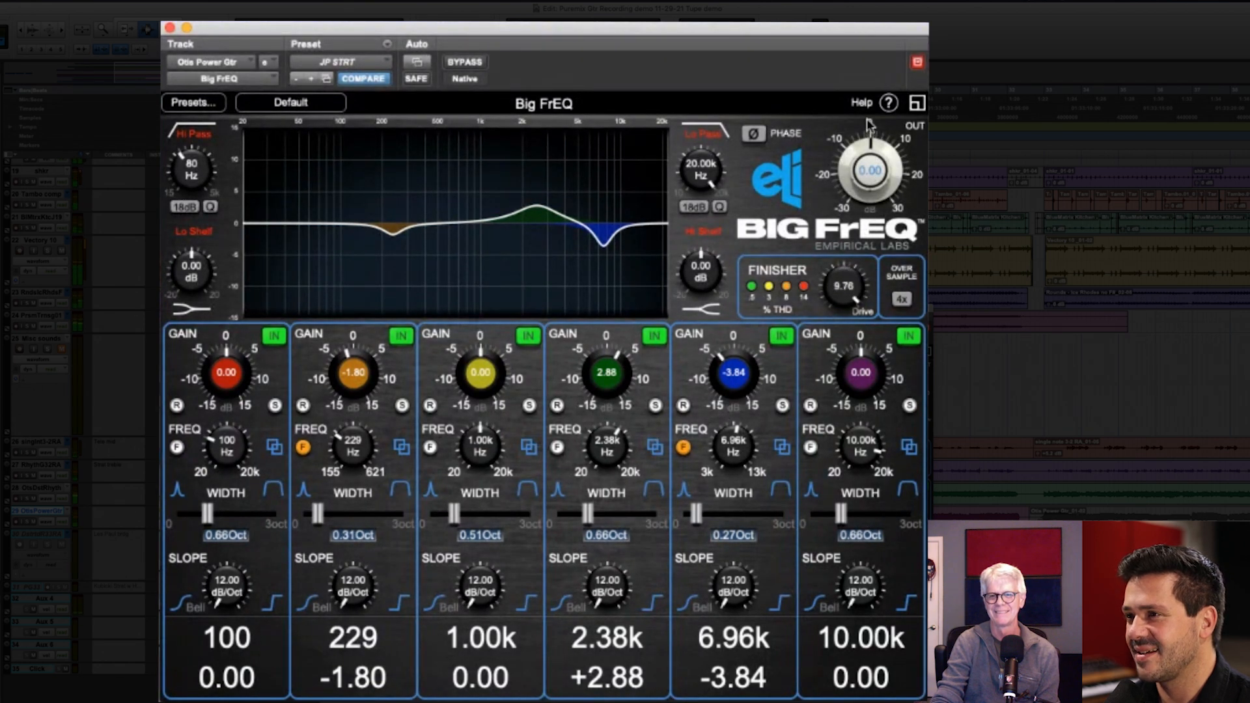
pyautogui.moveTo(858, 179); pyautogui.dragTo(883, 141)
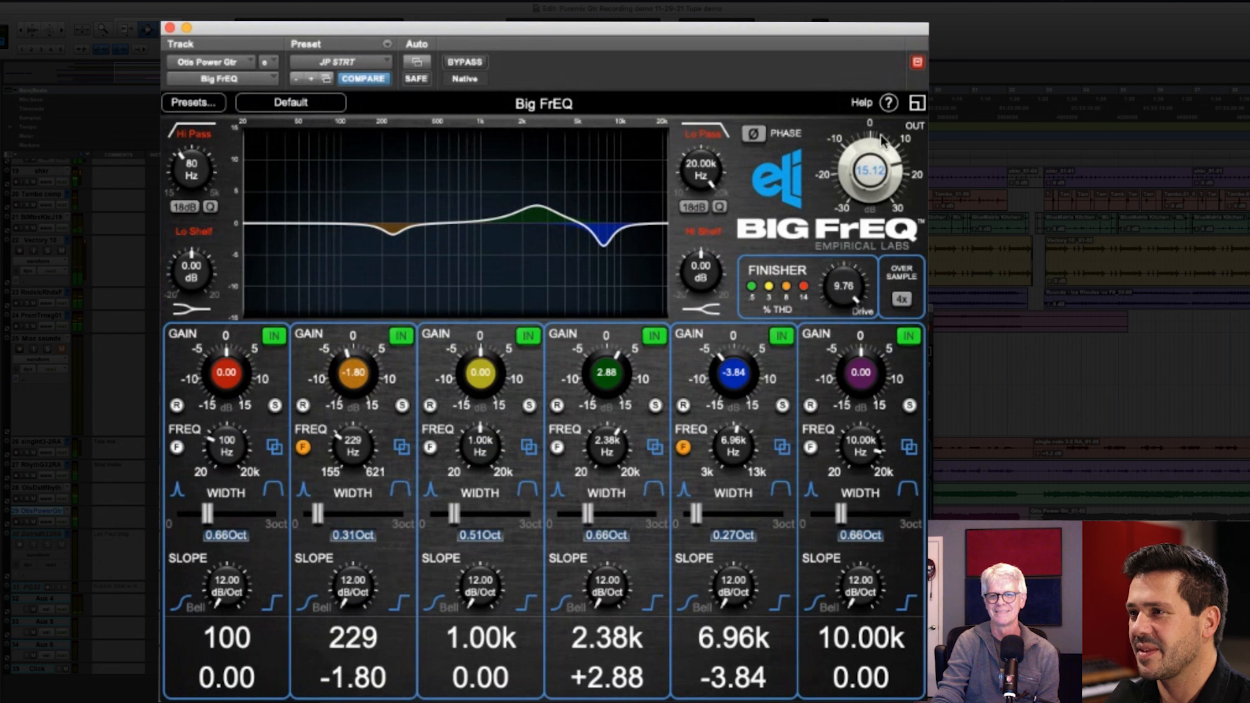
# - Reset the plug-in's output level to 0.00 dB and the Finisher drive to 0.00, toggling the guitar track's solo in between
pyautogui.moveTo(881, 138); pyautogui.dragTo(881, 140)
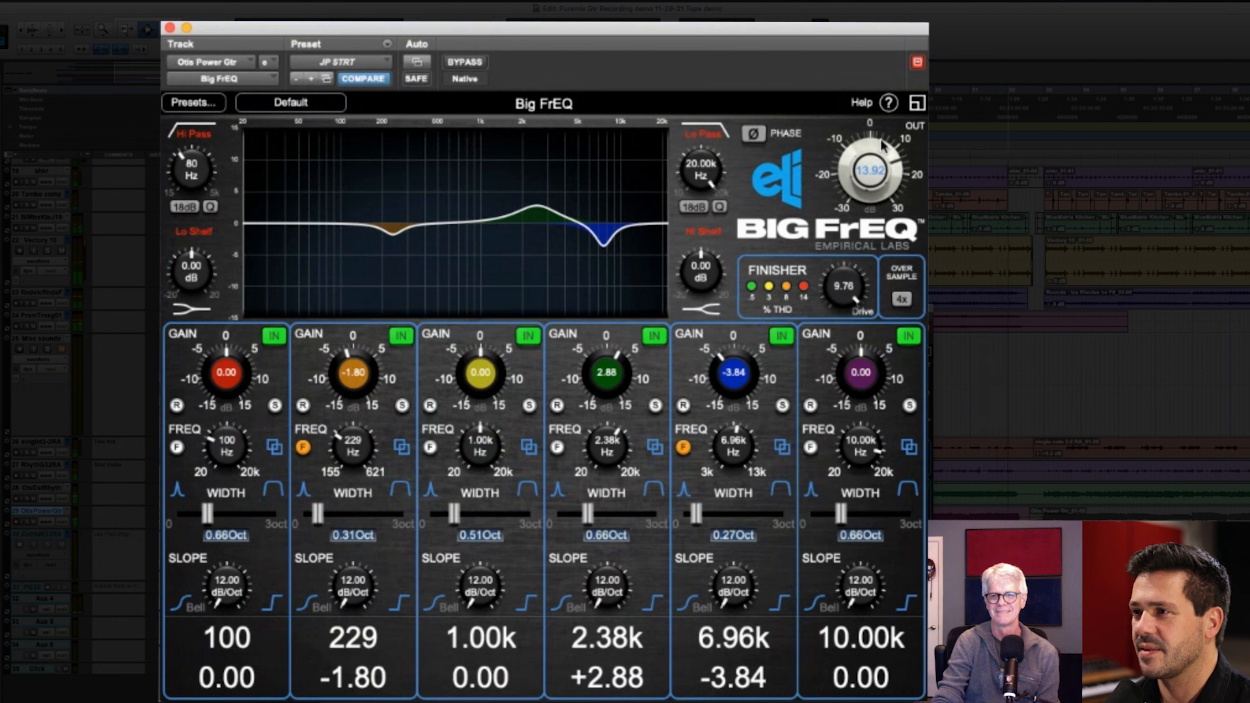
pyautogui.keyDown('alt'); pyautogui.click(882, 167); pyautogui.keyUp('alt')
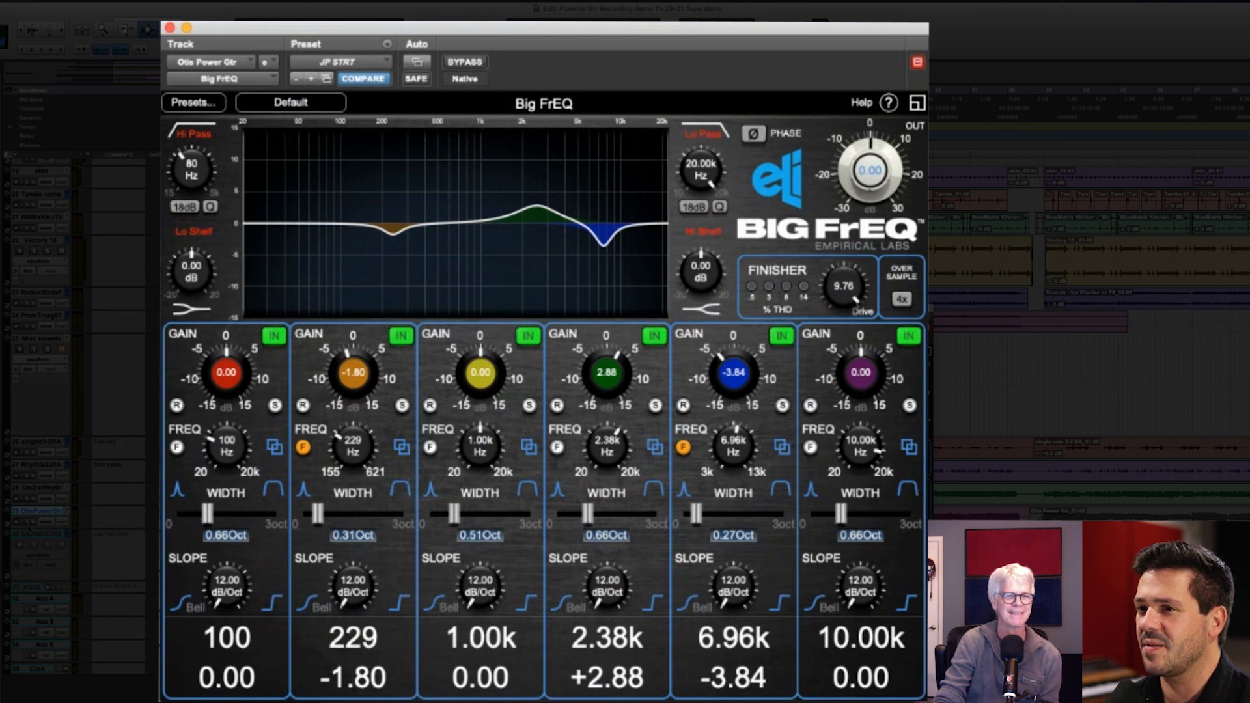
pyautogui.click(28, 522)
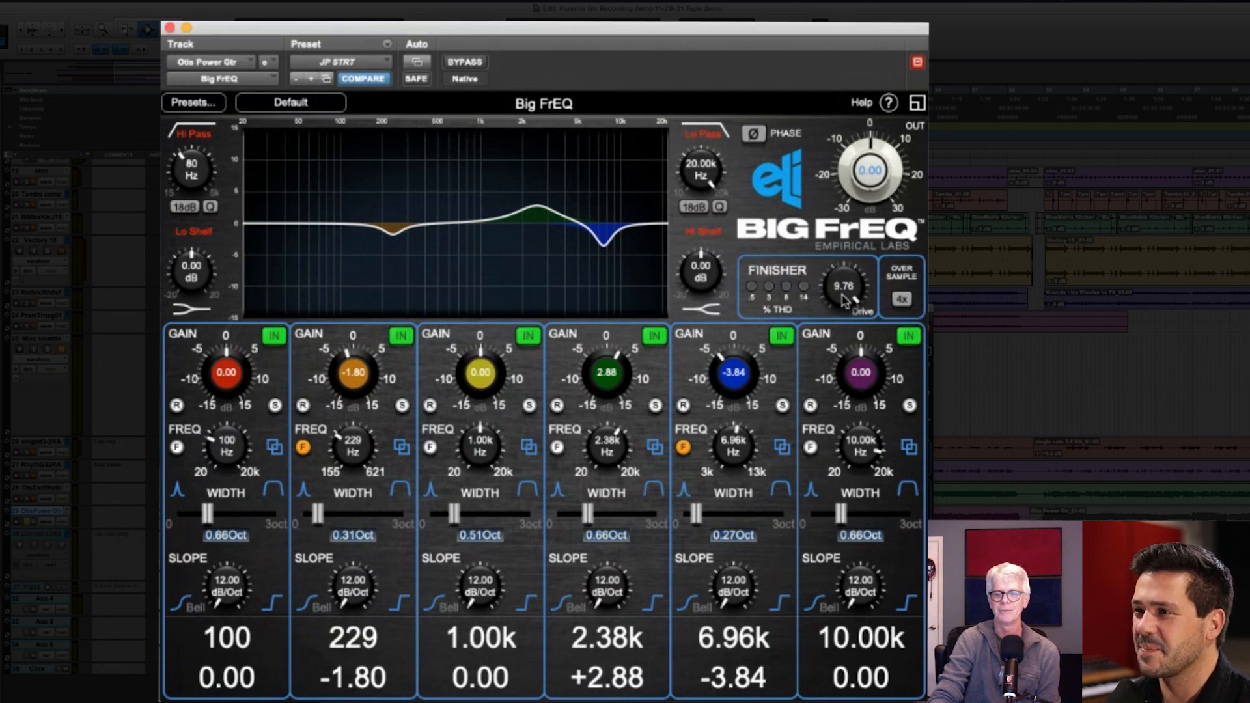
pyautogui.keyDown('alt'); pyautogui.click(844, 301); pyautogui.keyUp('alt')
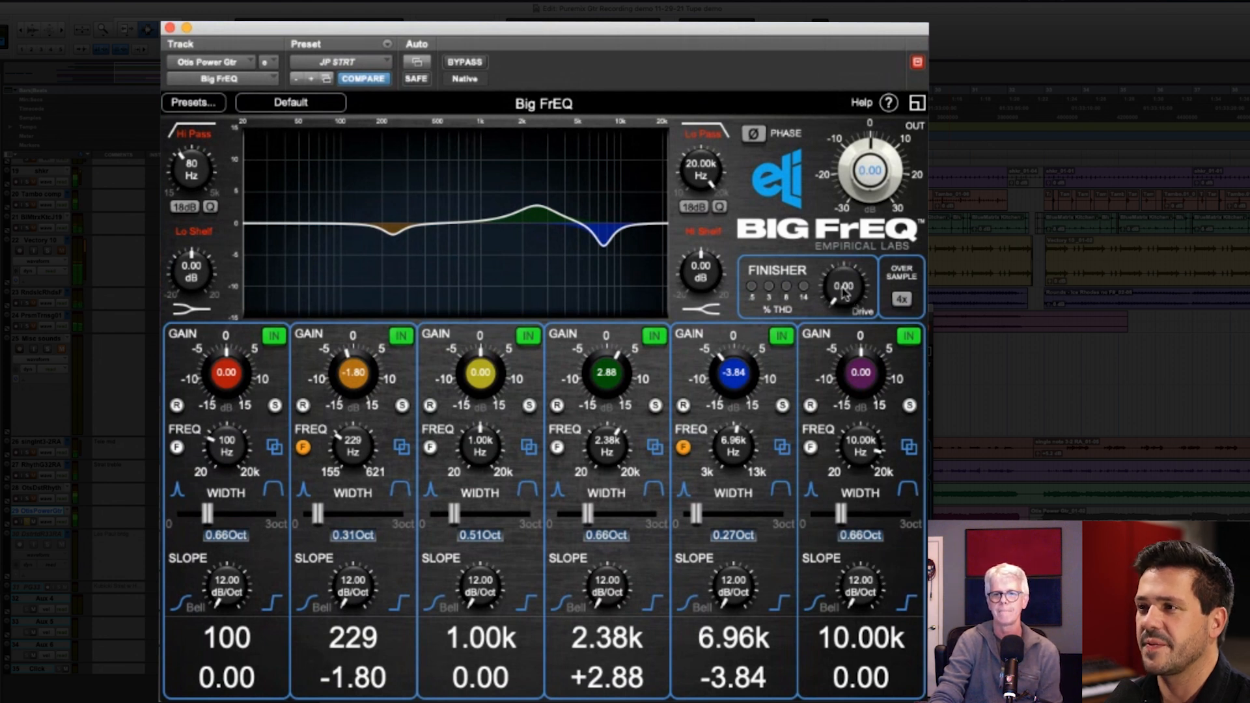
# - Raise the Finisher drive to 9.72 in stages to hear the heavy saturation, and lower it to 1.00
pyautogui.moveTo(843, 293); pyautogui.dragTo(882, 114)
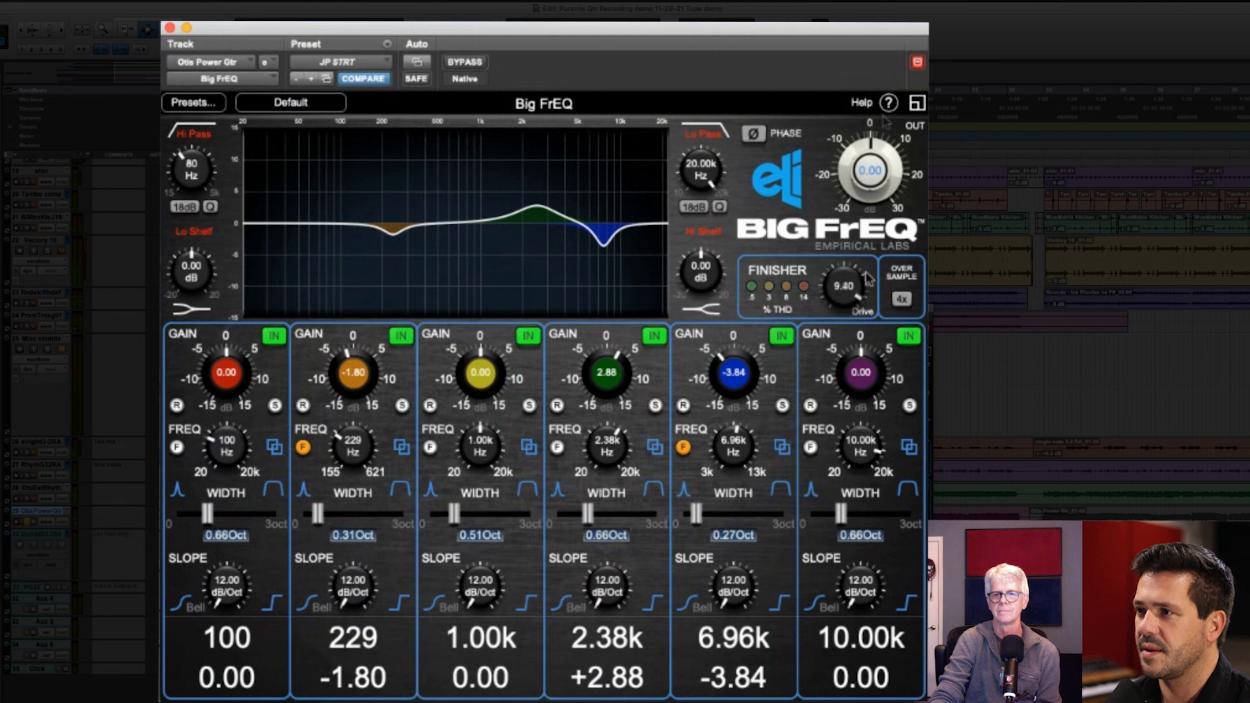
pyautogui.moveTo(845, 291)
pyautogui.mouseDown()
pyautogui.moveTo(848, 274)
pyautogui.moveTo(849, 291)
pyautogui.mouseUp()
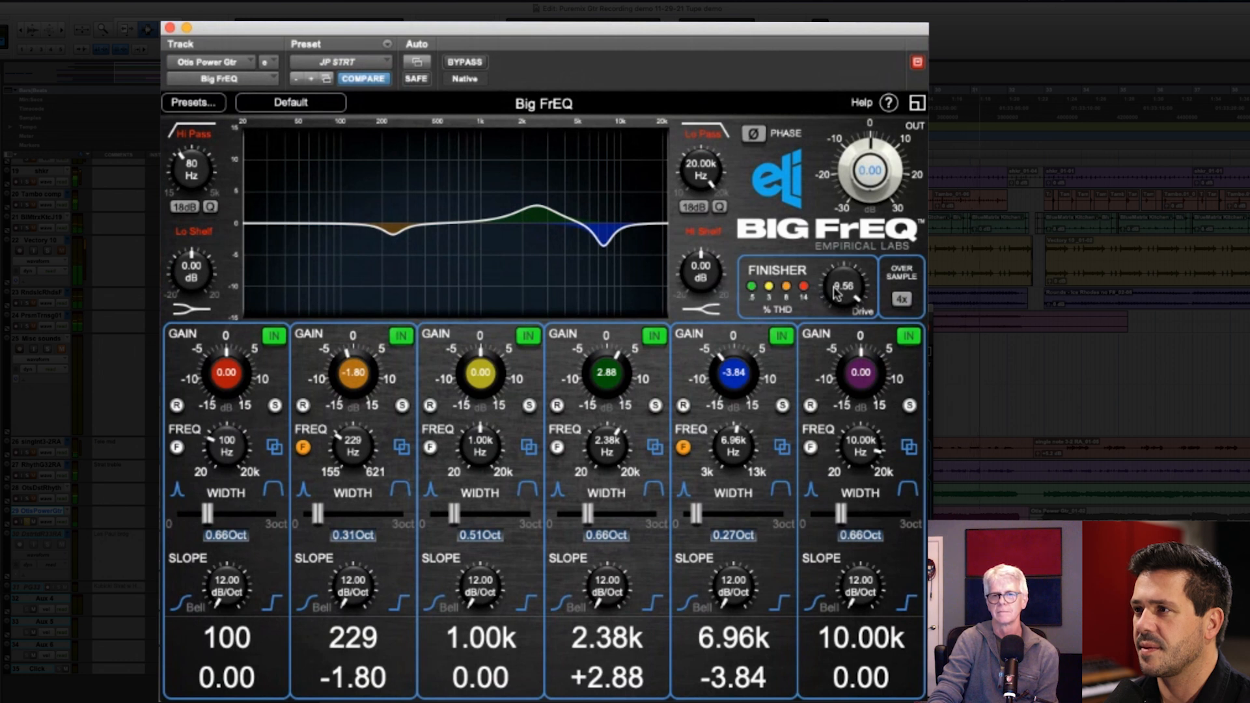
pyautogui.moveTo(836, 294); pyautogui.dragTo(829, 286)
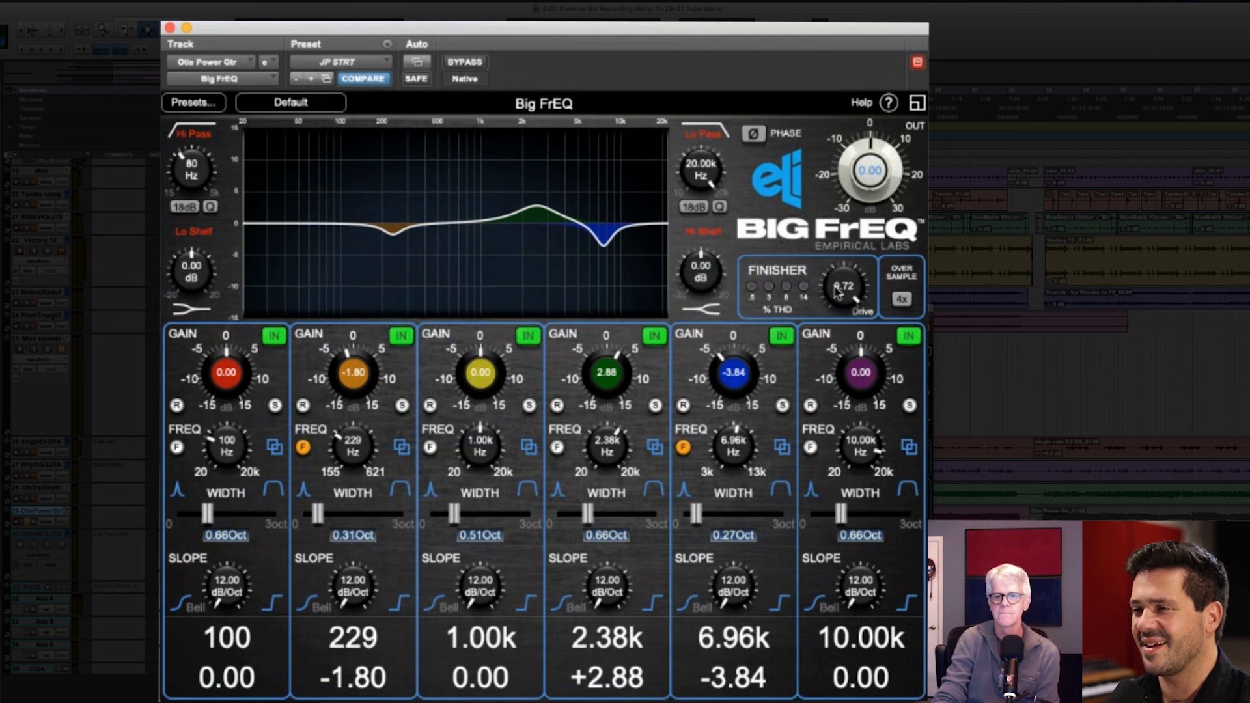
pyautogui.moveTo(837, 293); pyautogui.dragTo(856, 362)
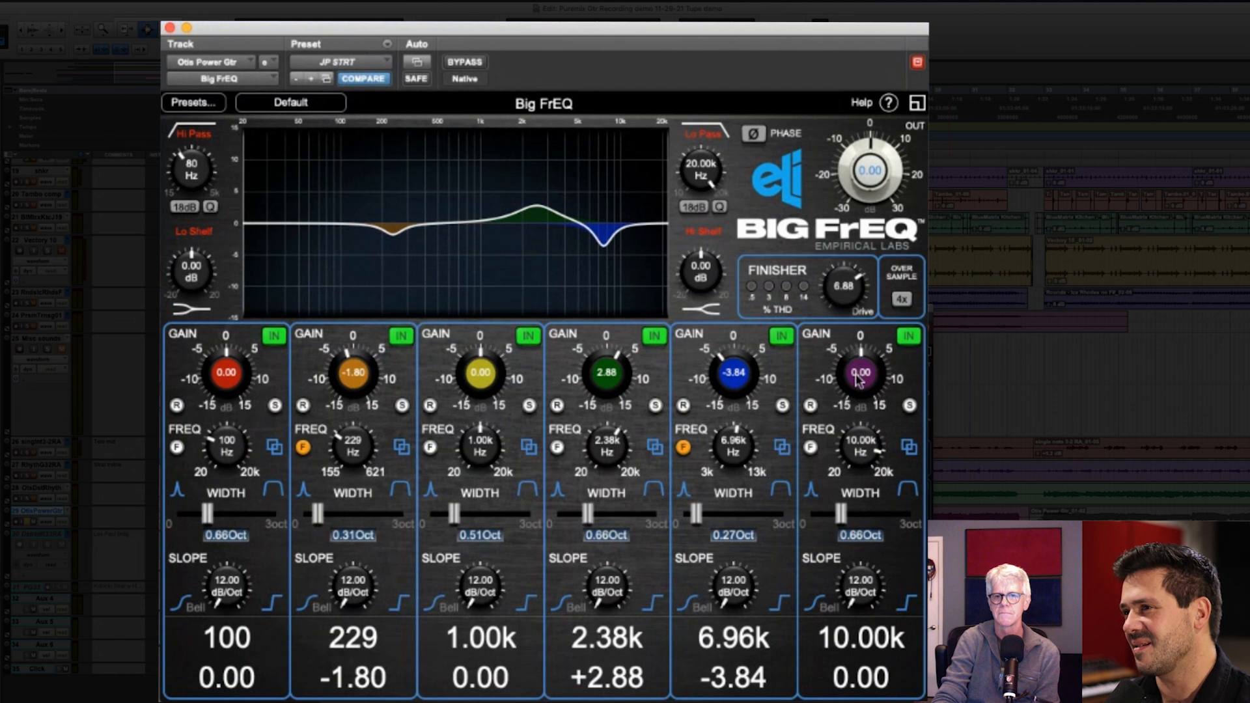
pyautogui.moveTo(862, 407); pyautogui.dragTo(866, 521)
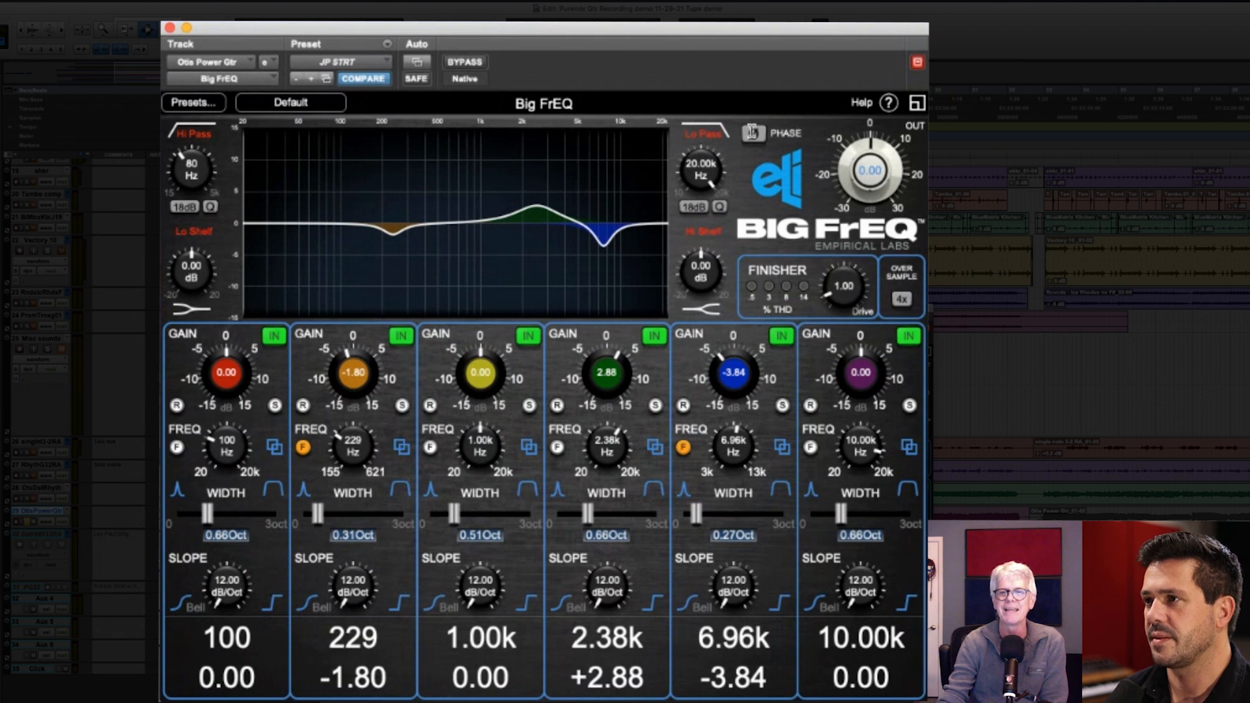
# - Switch the plug-in's phase inversion on and off again
pyautogui.click(753, 133)
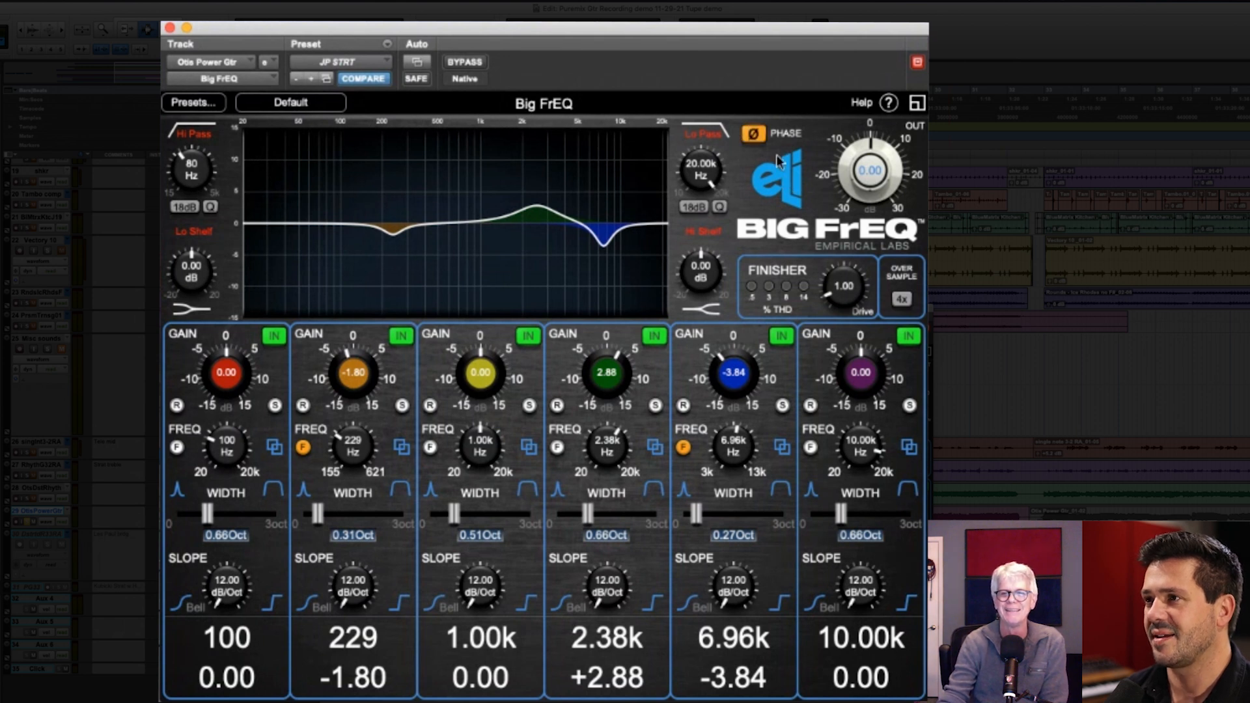
pyautogui.click(754, 134)
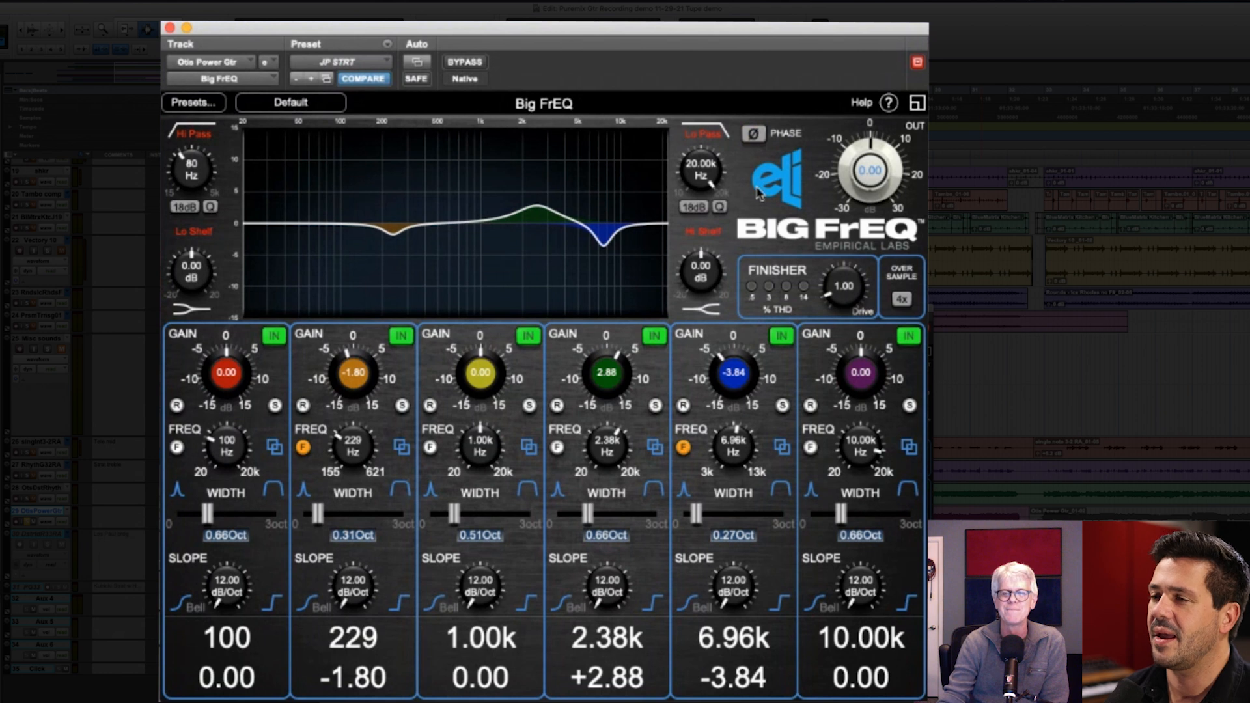